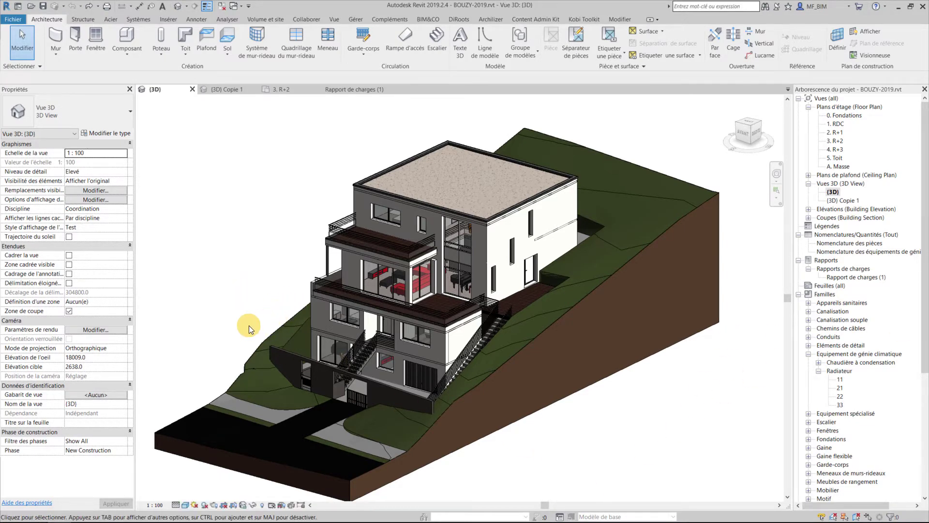
Orbit the house model to a front isometric view looking slightly down.
{"action": "mouse_move", "coordinate": [249, 325]}
{"action": "middle_mouse_down", "text": "shift"}
{"action": "mouse_move", "coordinate": [354, 340]}
{"action": "mouse_move", "coordinate": [325, 394]}
{"action": "middle_mouse_up", "text": "shift"}
{"action": "middle_click_drag", "start_coordinate": [220, 401], "coordinate": [555, 392], "text": "shift"}
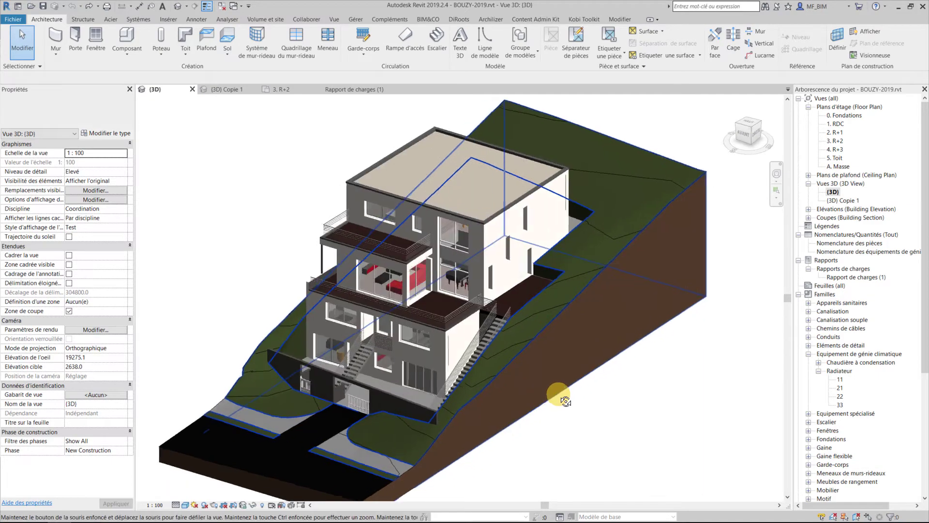
{"action": "middle_click_drag", "start_coordinate": [555, 393], "coordinate": [527, 369], "text": "shift"}
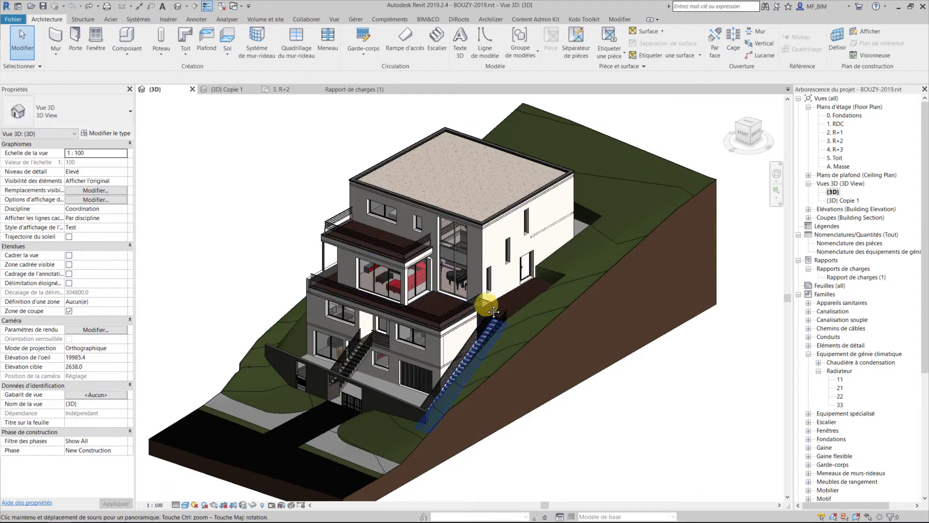
{"action": "middle_click_drag", "start_coordinate": [488, 315], "coordinate": [489, 297], "text": "shift"}
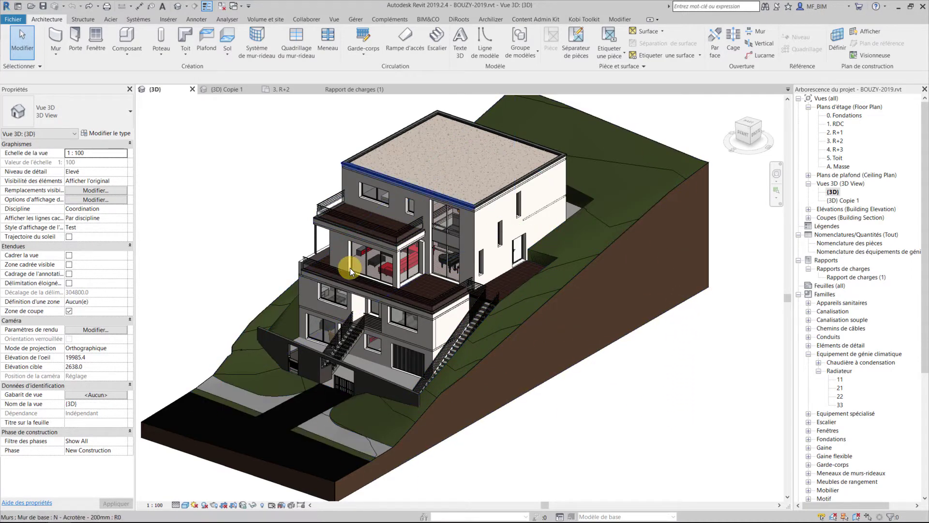
Open the (3D) Copie 1 view and zoom in and back out.
{"action": "double_click", "coordinate": [842, 201]}
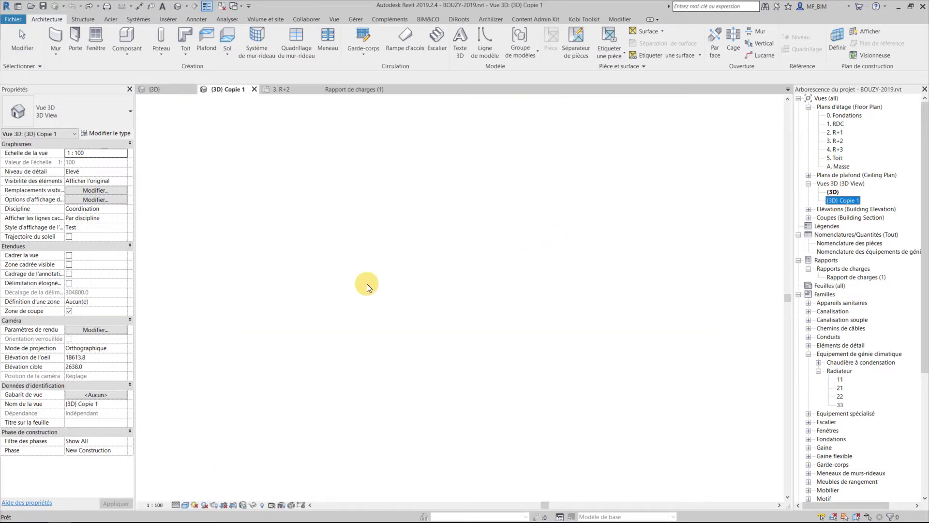
{"action": "scroll", "coordinate": [532, 281], "scroll_direction": "up", "scroll_amount": 3}
{"action": "scroll", "coordinate": [638, 218], "scroll_direction": "up", "scroll_amount": 2}
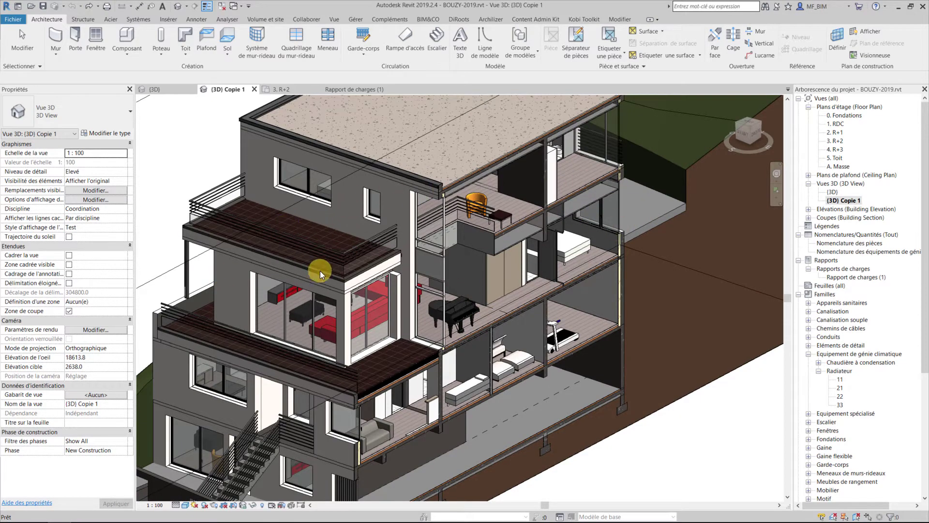
{"action": "scroll", "coordinate": [631, 228], "scroll_direction": "down", "scroll_amount": 1}
{"action": "scroll", "coordinate": [632, 242], "scroll_direction": "down", "scroll_amount": 1}
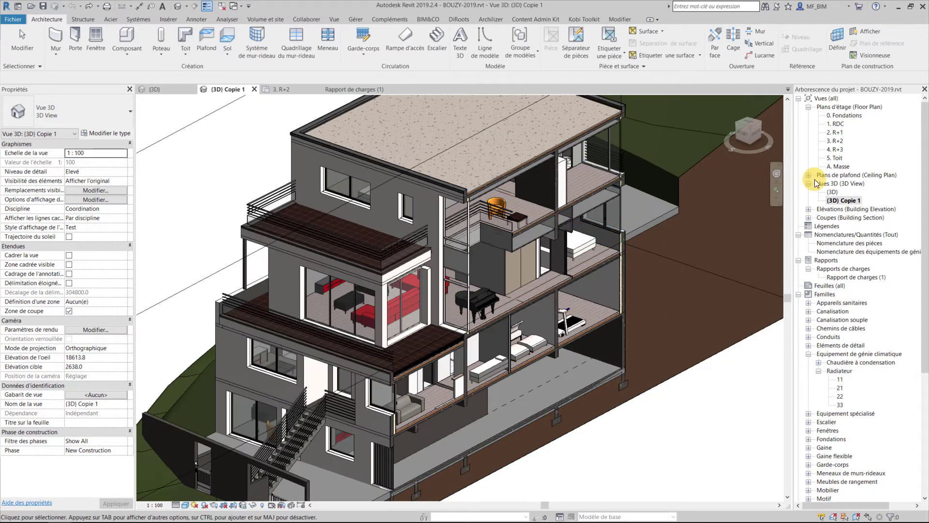
Open the 3. R+2 floor plan and zoom in on the space tags.
{"action": "double_click", "coordinate": [837, 140]}
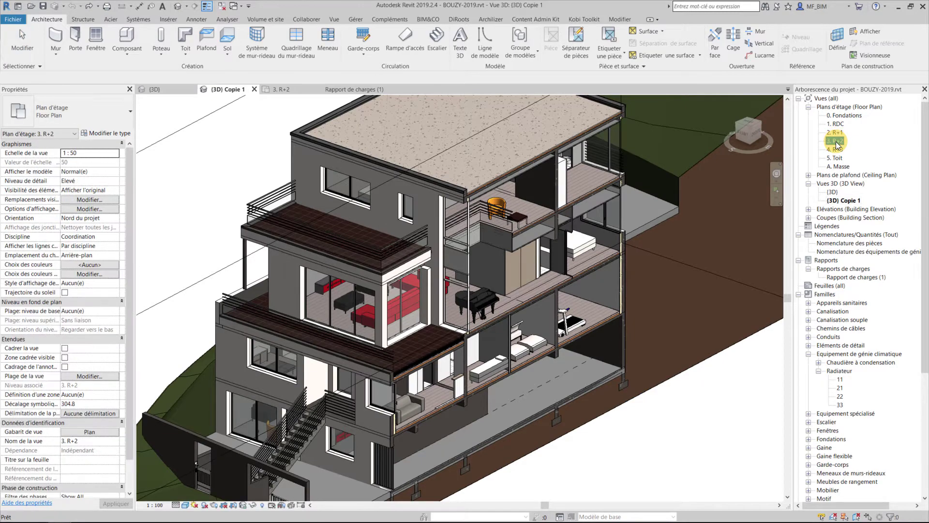
{"action": "scroll", "coordinate": [508, 245], "scroll_direction": "up", "scroll_amount": 2}
{"action": "scroll", "coordinate": [508, 245], "scroll_direction": "up", "scroll_amount": 1}
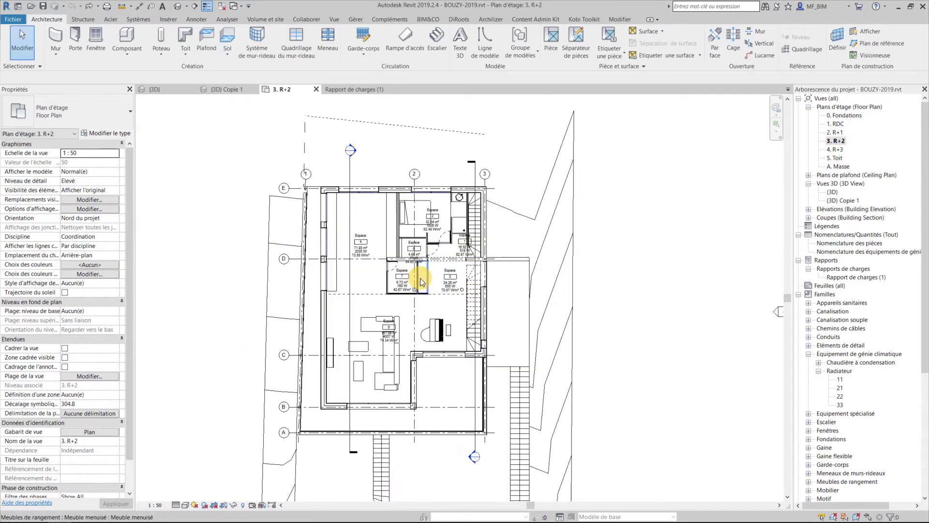
{"action": "scroll", "coordinate": [378, 240], "scroll_direction": "up", "scroll_amount": 1}
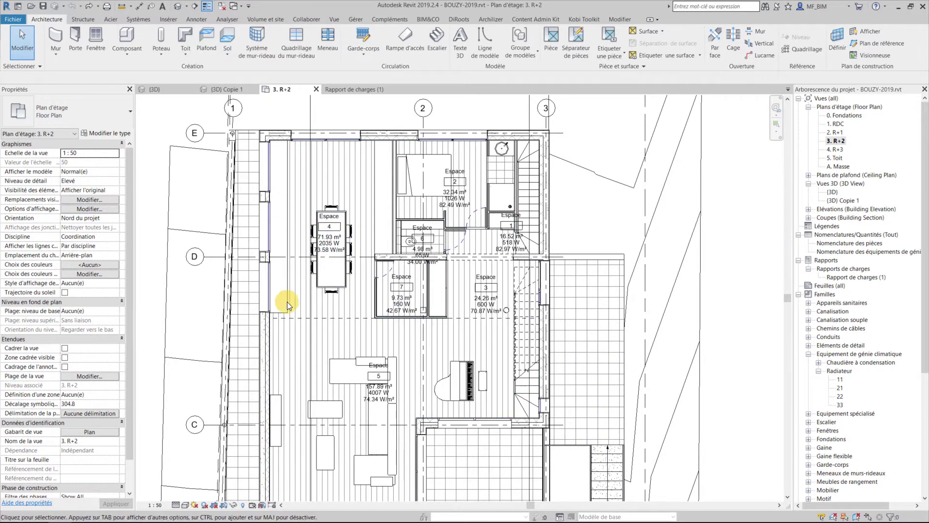
{"action": "scroll", "coordinate": [461, 176], "scroll_direction": "up", "scroll_amount": 1}
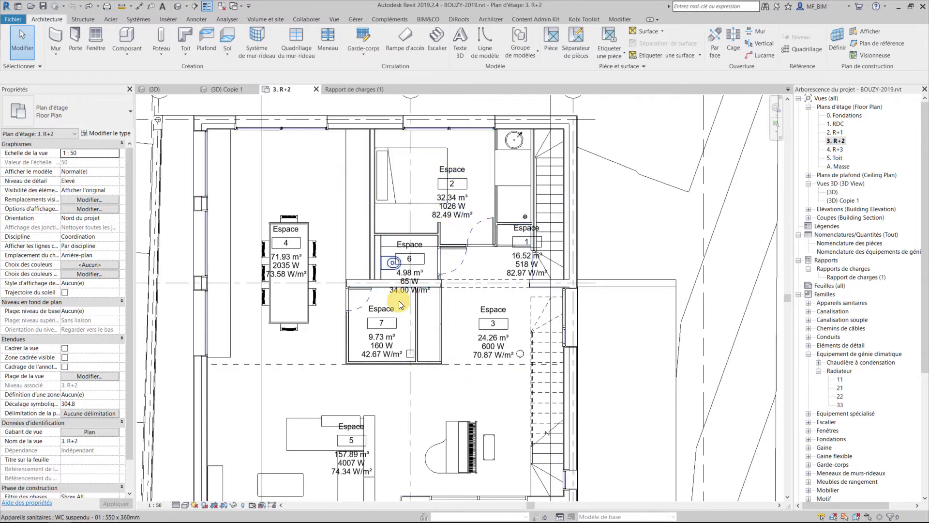
Glance at the Analyser tools, then select the Rapport de charges (1) report.
{"action": "left_click", "coordinate": [223, 22]}
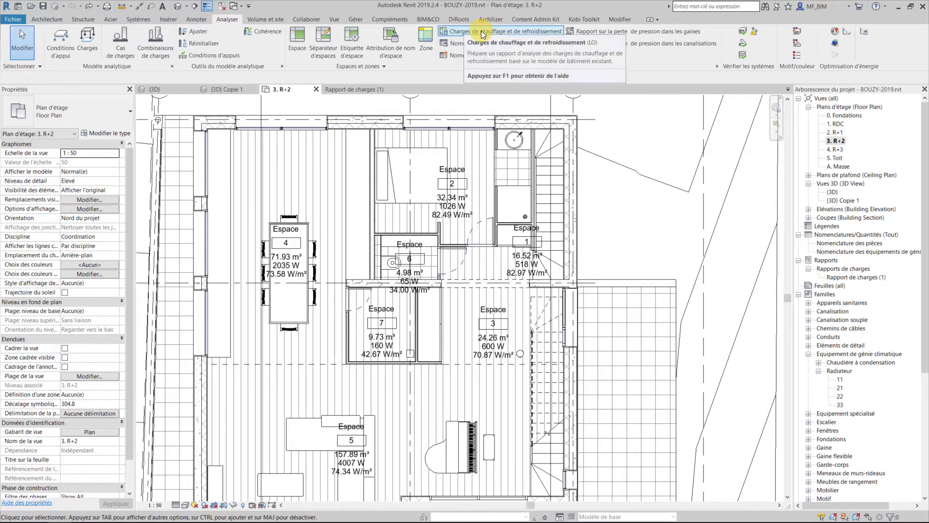
{"action": "left_click", "coordinate": [39, 22]}
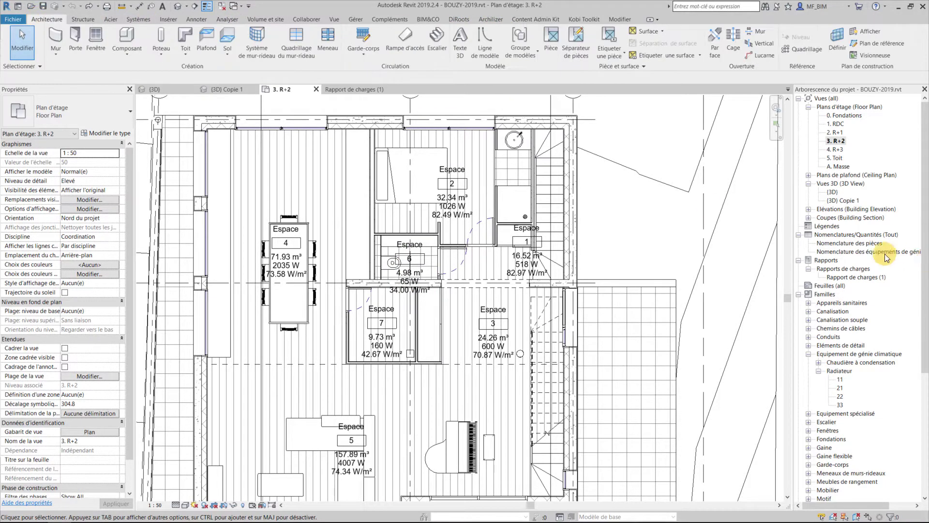
{"action": "left_click", "coordinate": [841, 277]}
Review Rapport de charges (1), centre the R+2 plan on Espace 2, and pick Radiateur type 11.
{"action": "double_click", "coordinate": [841, 277]}
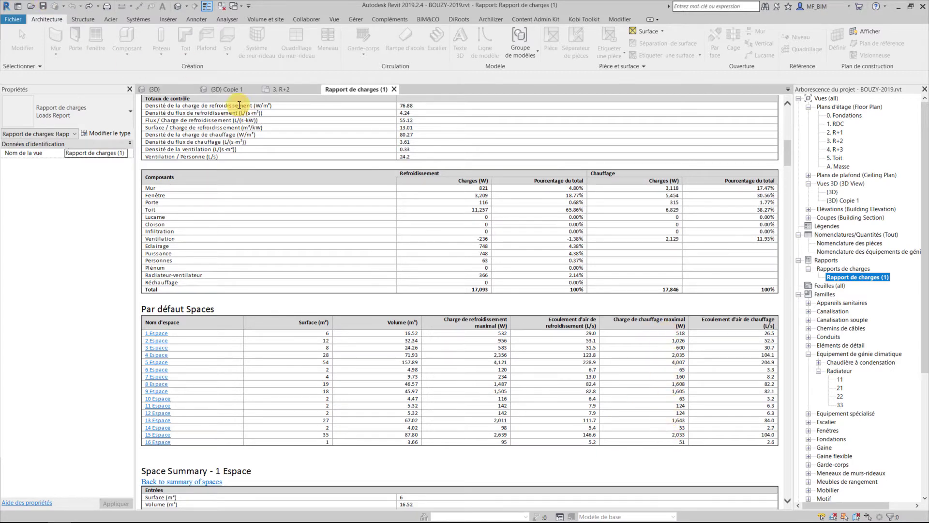
{"action": "left_click", "coordinate": [282, 88]}
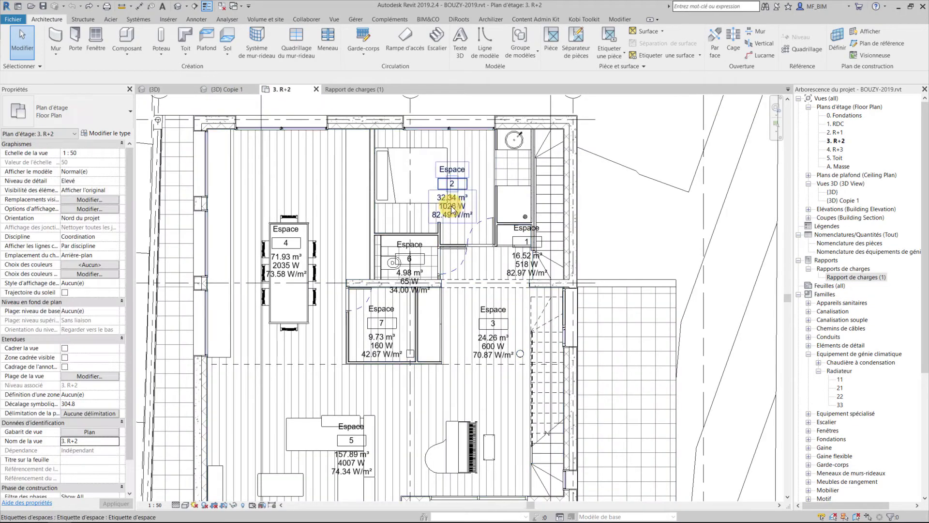
{"action": "scroll", "coordinate": [460, 217], "scroll_direction": "up", "scroll_amount": 3}
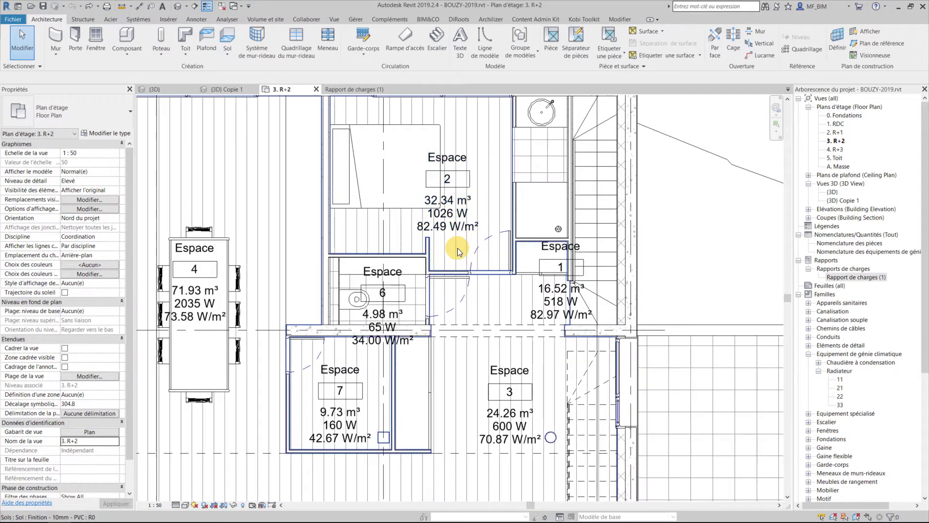
{"action": "middle_click_drag", "start_coordinate": [452, 241], "coordinate": [519, 337]}
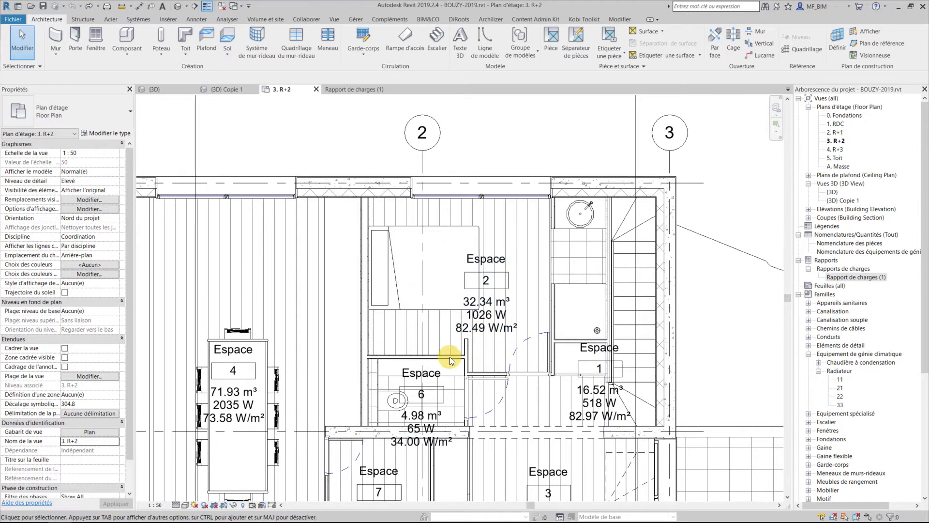
{"action": "left_click", "coordinate": [838, 379]}
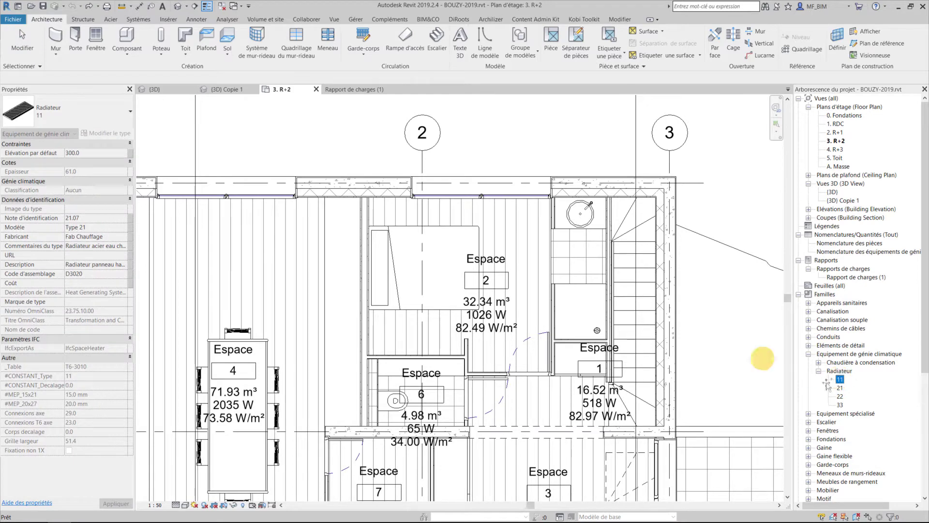
Host a type 11 radiator on Espace 2's upper wall at 300 mm elevation and select it.
{"action": "left_click_drag", "start_coordinate": [381, 209], "coordinate": [395, 202]}
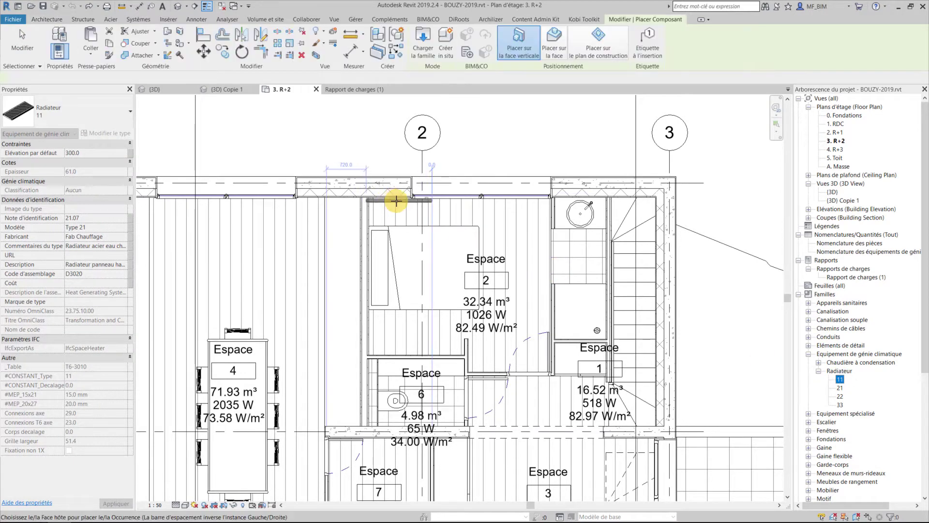
{"action": "scroll", "coordinate": [394, 198], "scroll_direction": "up", "scroll_amount": 2}
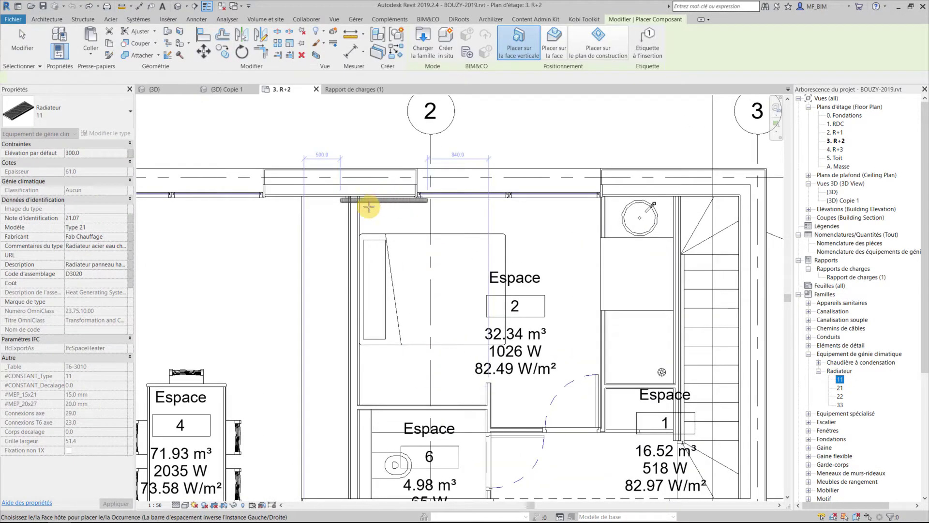
{"action": "scroll", "coordinate": [394, 199], "scroll_direction": "up", "scroll_amount": 1}
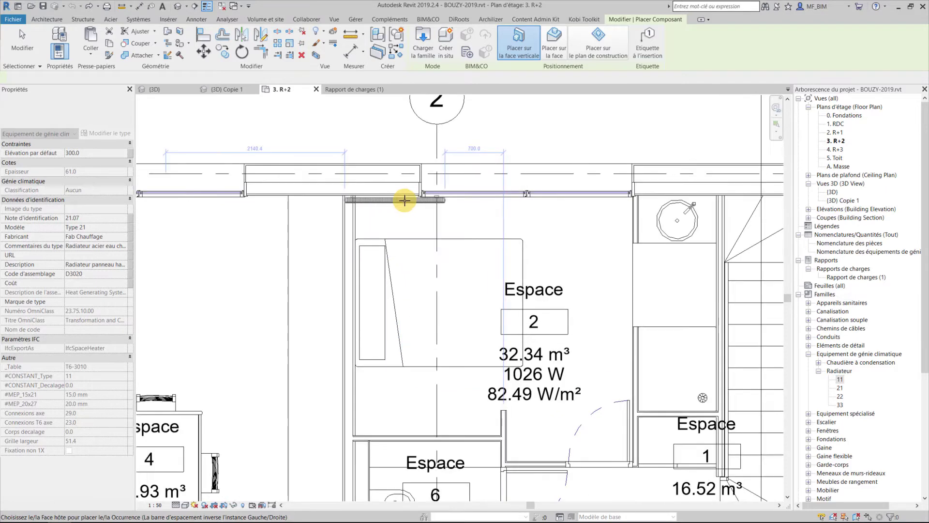
{"action": "scroll", "coordinate": [405, 199], "scroll_direction": "up", "scroll_amount": 2}
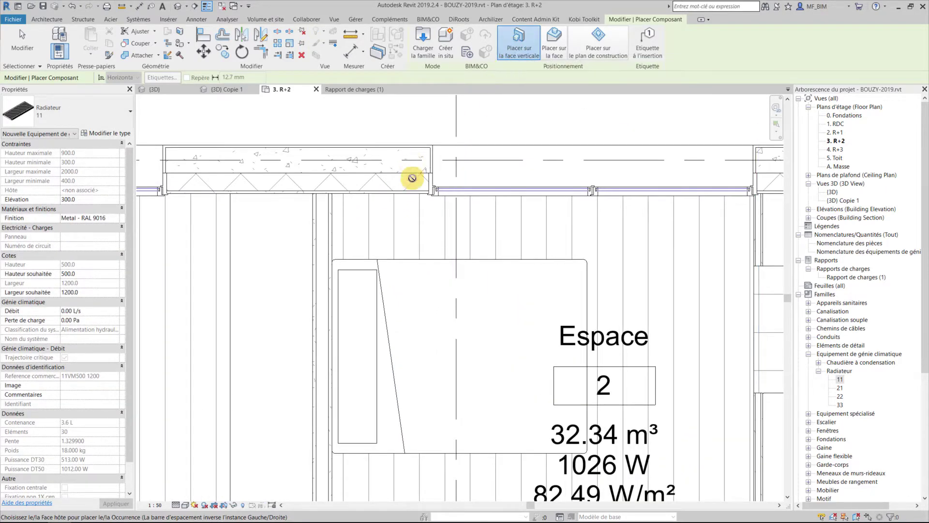
{"action": "left_click", "coordinate": [392, 193]}
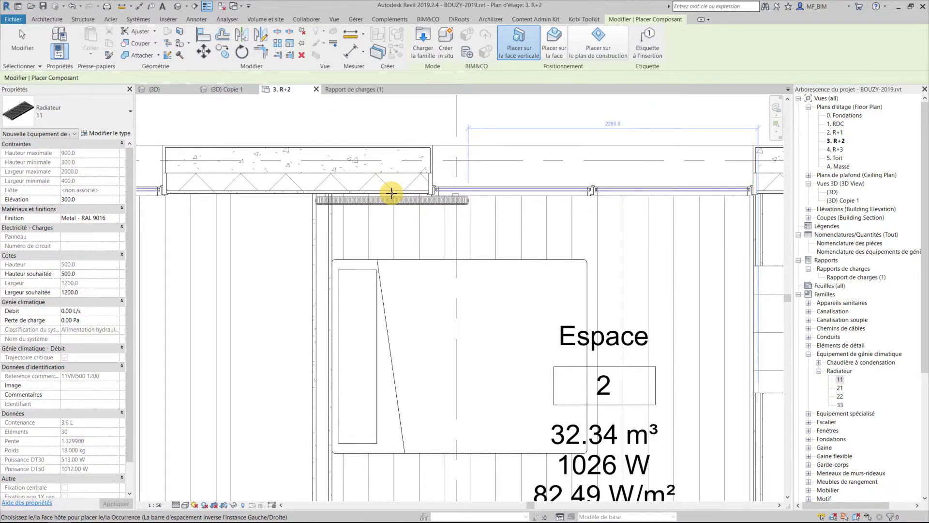
{"action": "key", "text": "Escape"}
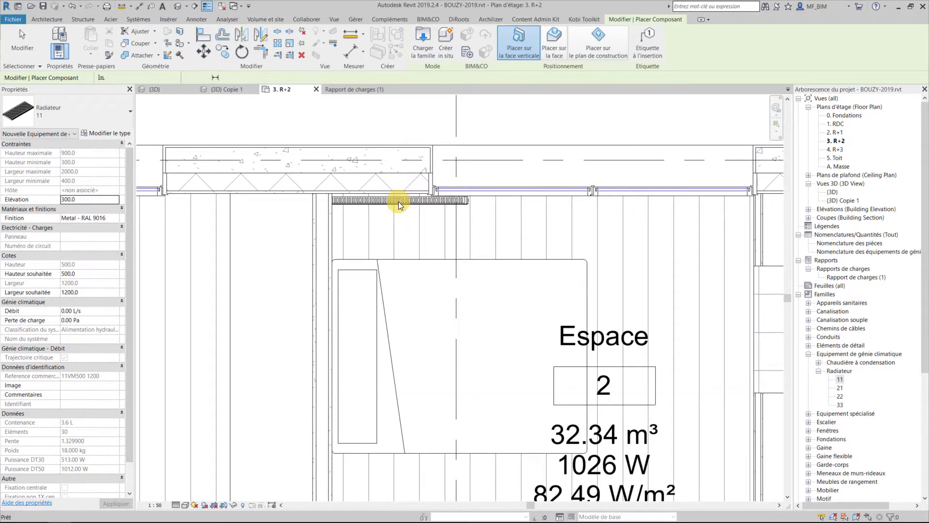
{"action": "key", "text": "Escape"}
{"action": "left_click", "coordinate": [399, 202]}
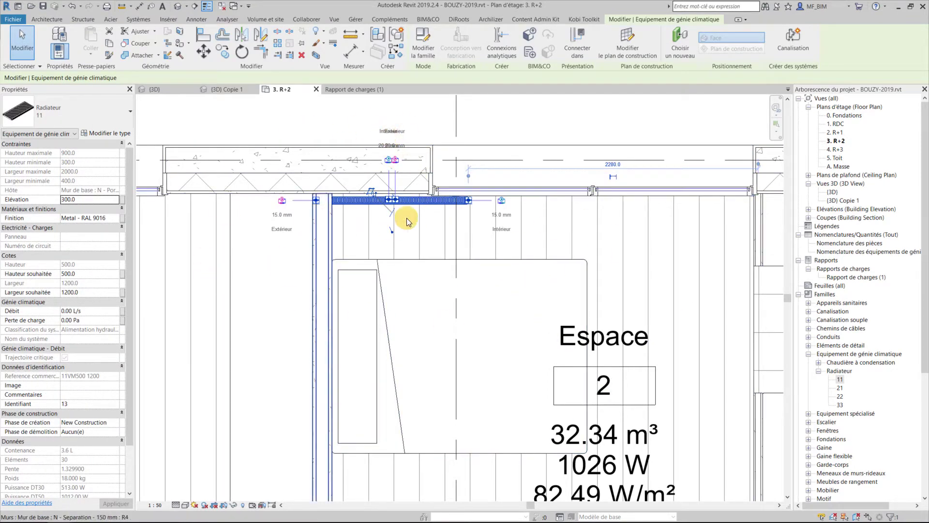
{"action": "scroll", "coordinate": [379, 128], "scroll_direction": "up", "scroll_amount": 1}
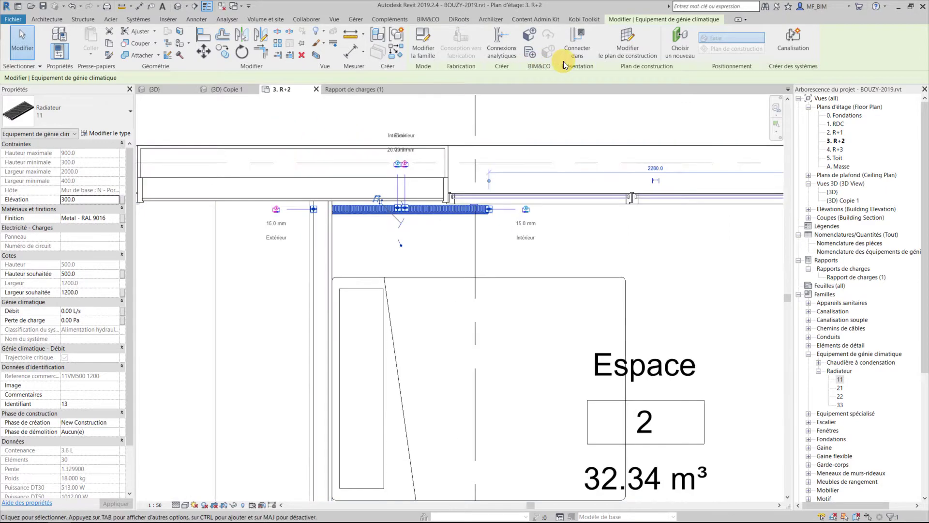
{"action": "left_click", "coordinate": [433, 325]}
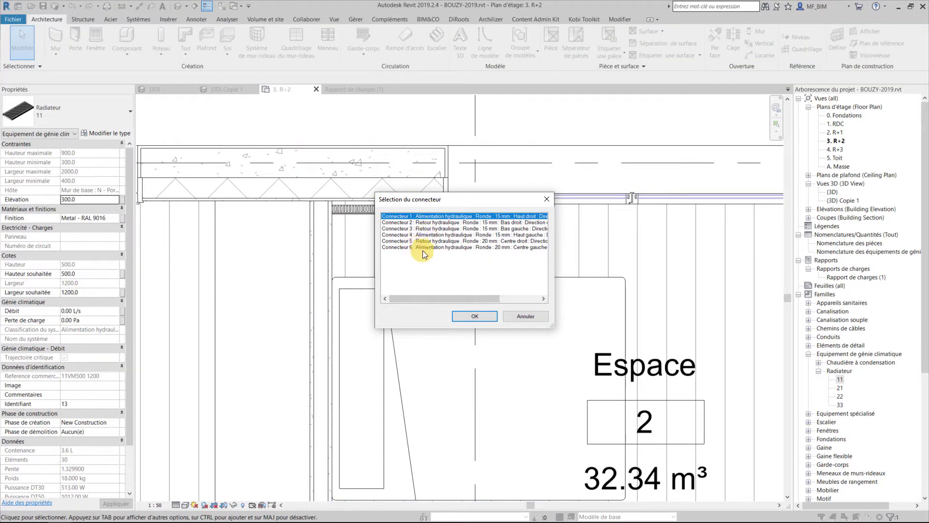
{"action": "mouse_move", "coordinate": [553, 325]}
{"action": "left_mouse_down"}
{"action": "mouse_move", "coordinate": [641, 352]}
{"action": "mouse_move", "coordinate": [677, 329]}
{"action": "left_mouse_up"}
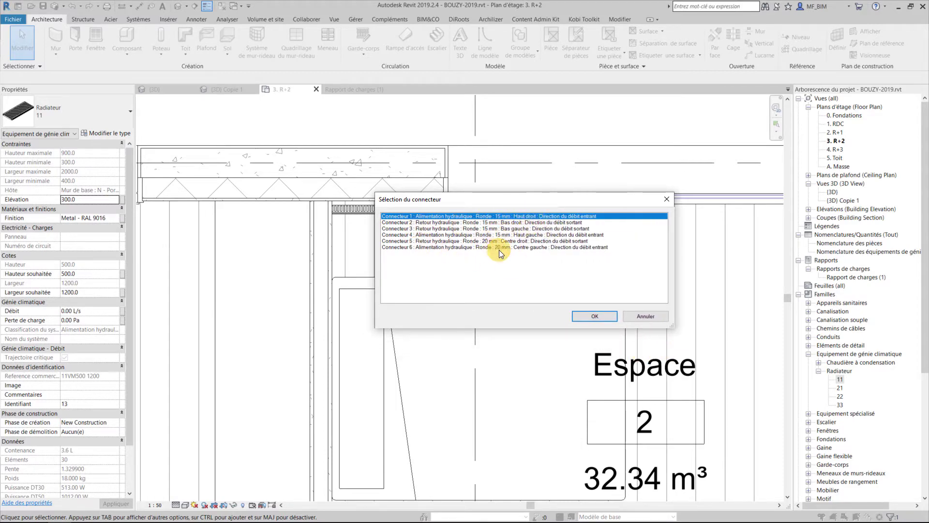
{"action": "left_click", "coordinate": [667, 199]}
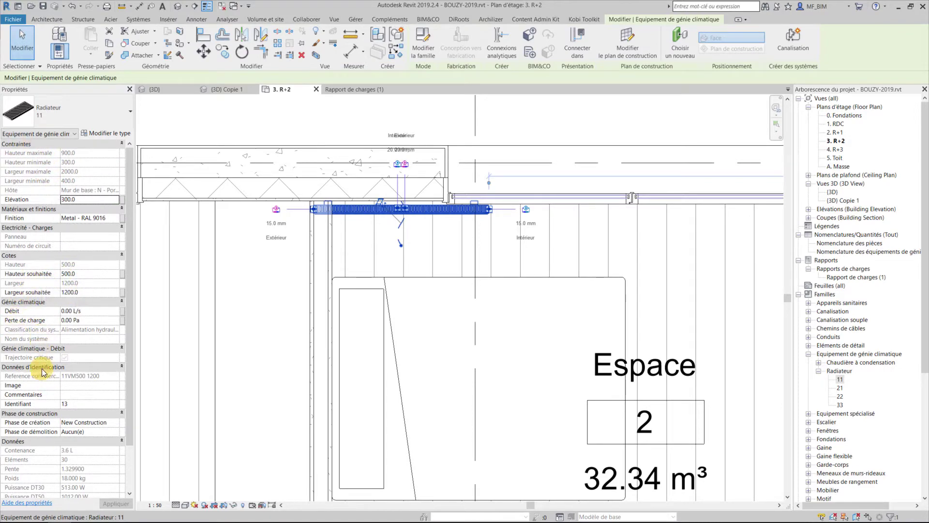
{"action": "scroll", "coordinate": [46, 377], "scroll_direction": "down", "scroll_amount": 2}
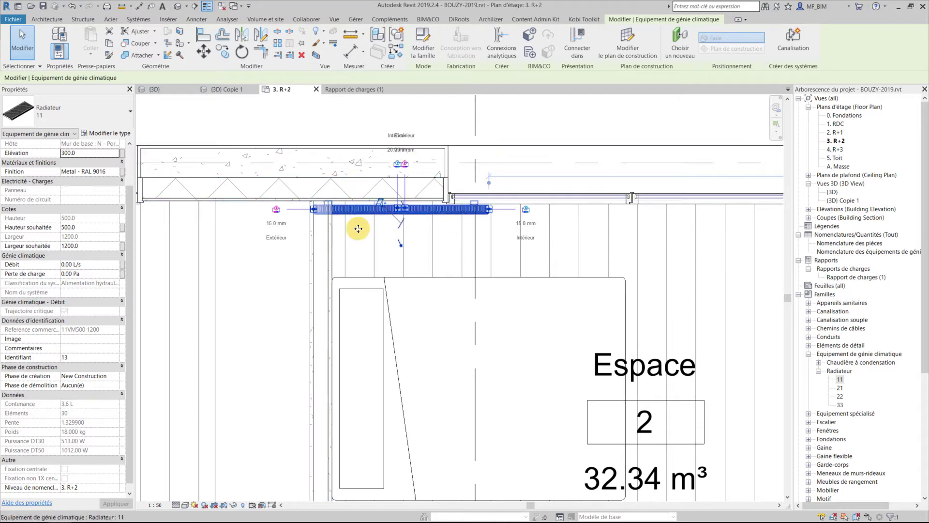
{"action": "scroll", "coordinate": [418, 209], "scroll_direction": "up", "scroll_amount": 3}
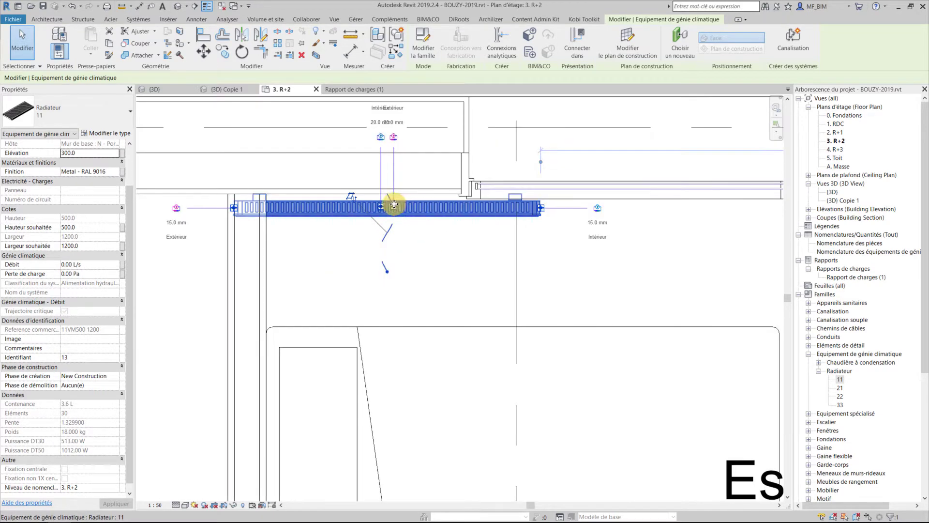
{"action": "left_click_drag", "start_coordinate": [387, 207], "coordinate": [380, 211]}
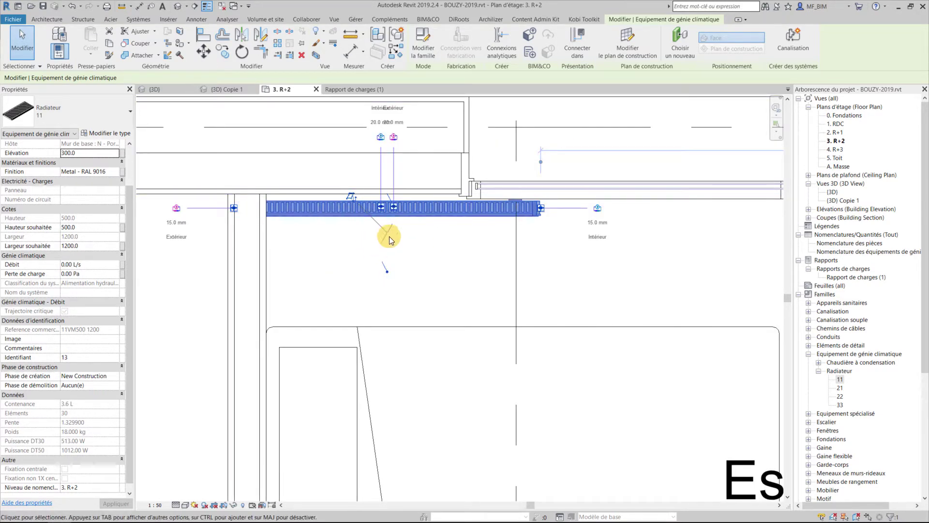
{"action": "scroll", "coordinate": [391, 233], "scroll_direction": "down", "scroll_amount": 2}
{"action": "scroll", "coordinate": [541, 400], "scroll_direction": "down", "scroll_amount": 2}
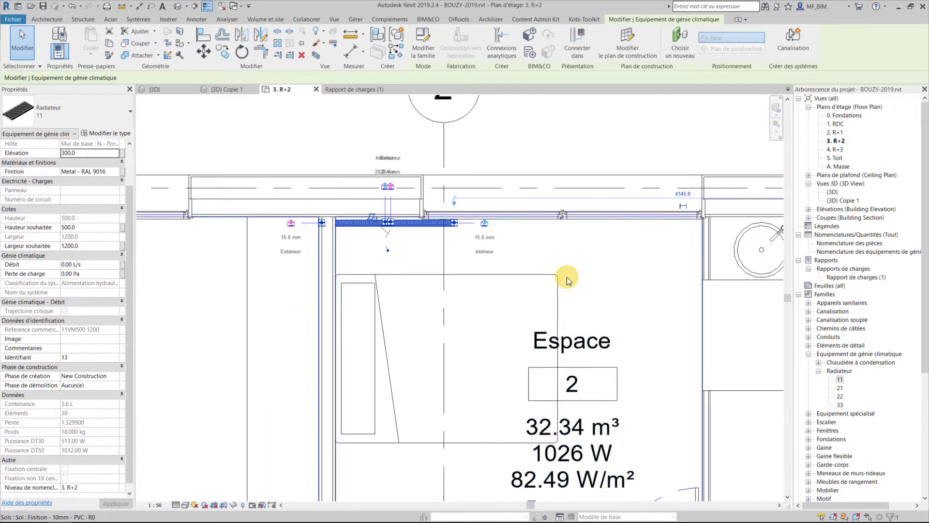
{"action": "middle_click_drag", "start_coordinate": [567, 276], "coordinate": [480, 177]}
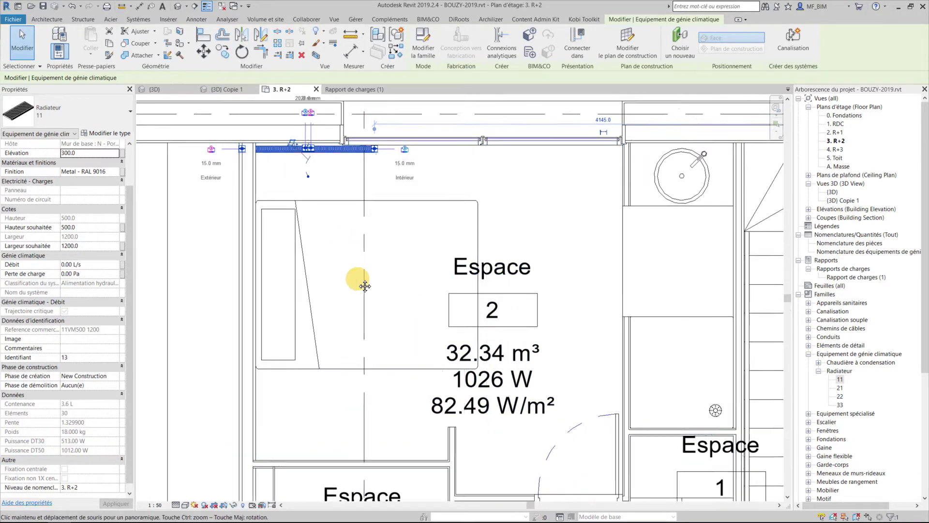
{"action": "mouse_move", "coordinate": [352, 263]}
{"action": "middle_mouse_down"}
{"action": "mouse_move", "coordinate": [370, 294]}
{"action": "mouse_move", "coordinate": [365, 300]}
{"action": "middle_mouse_up"}
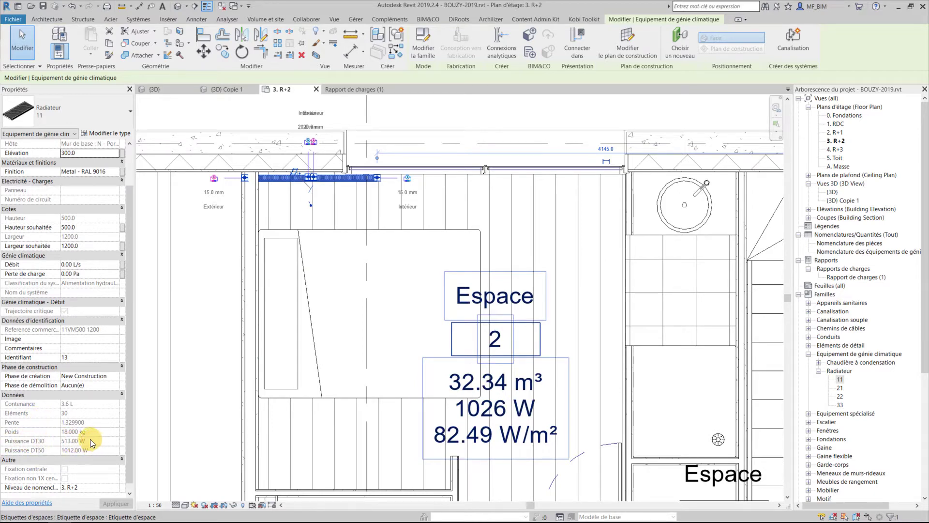
Align the radiator to the bedroom window's centre line.
{"action": "left_click", "coordinate": [159, 409]}
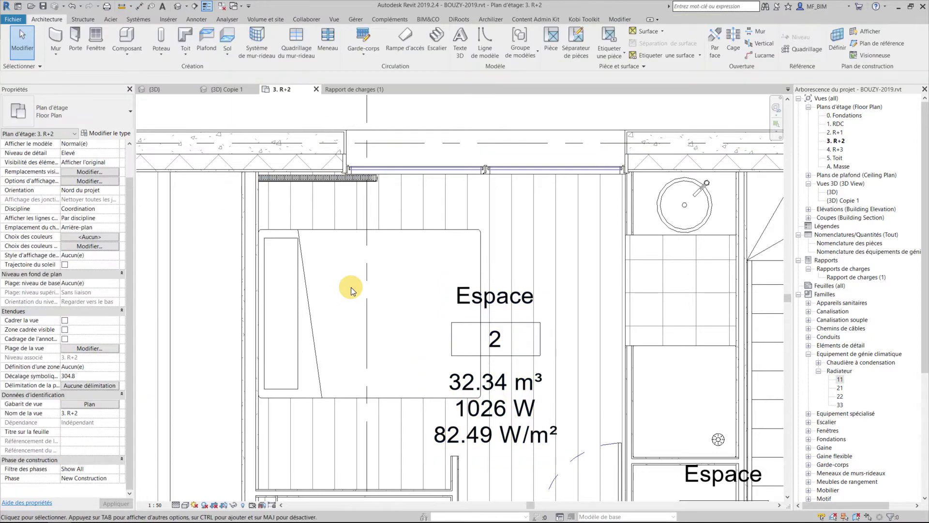
{"action": "key", "text": "a"}
{"action": "key", "text": "l"}
{"action": "left_click", "coordinate": [485, 162]}
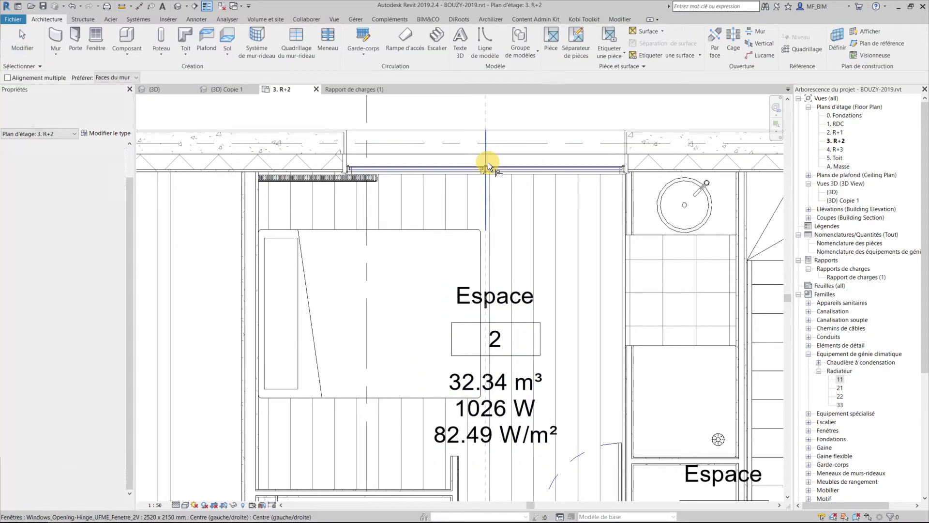
{"action": "left_click", "coordinate": [312, 179]}
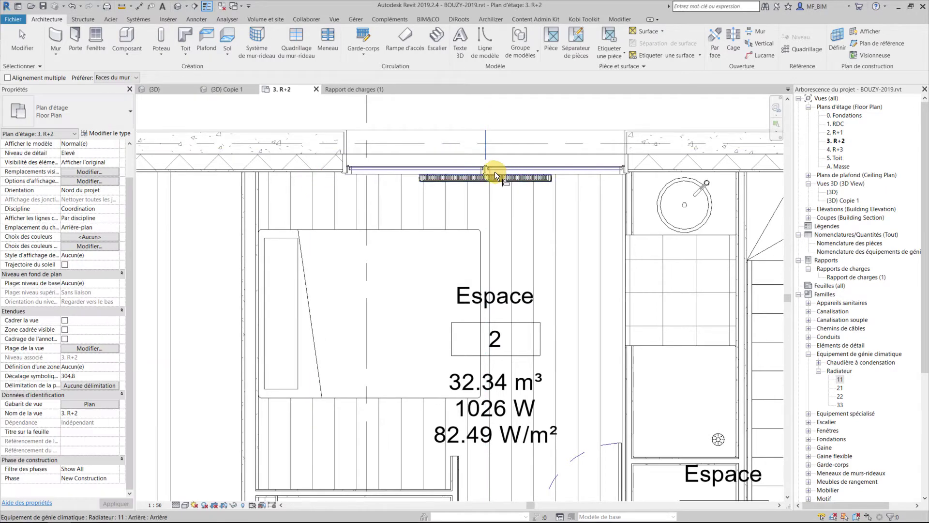
{"action": "key", "text": "Escape"}
{"action": "key", "text": "Escape"}
Check the window, then set the radiator's elevation to 150 mm.
{"action": "left_click", "coordinate": [487, 168]}
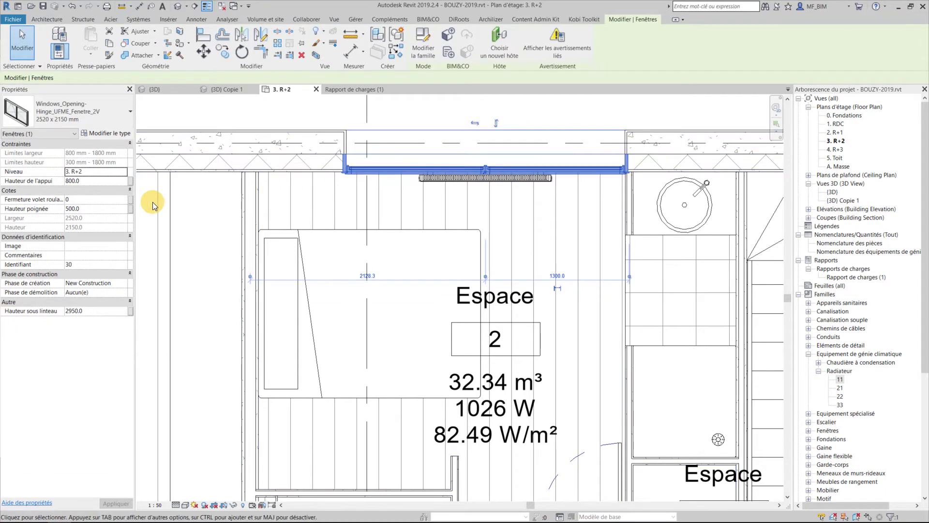
{"action": "key", "text": "Escape"}
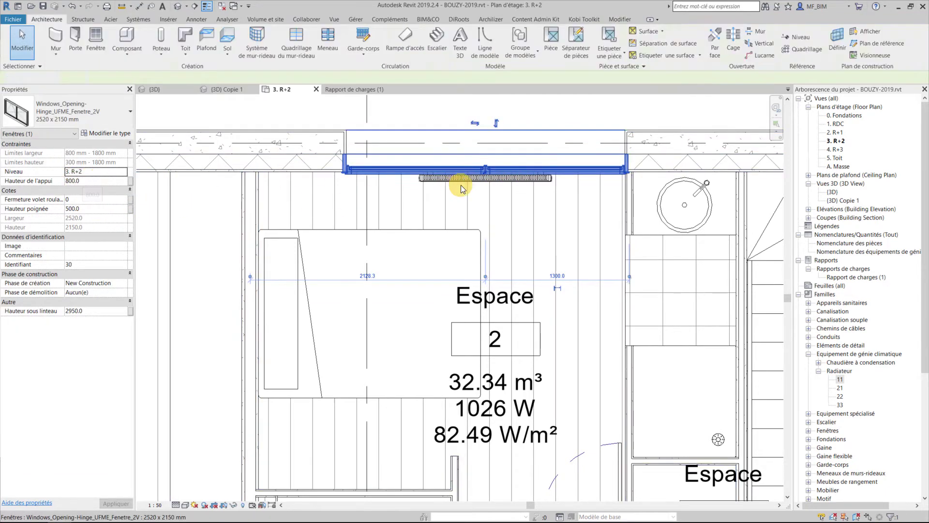
{"action": "left_click", "coordinate": [474, 181]}
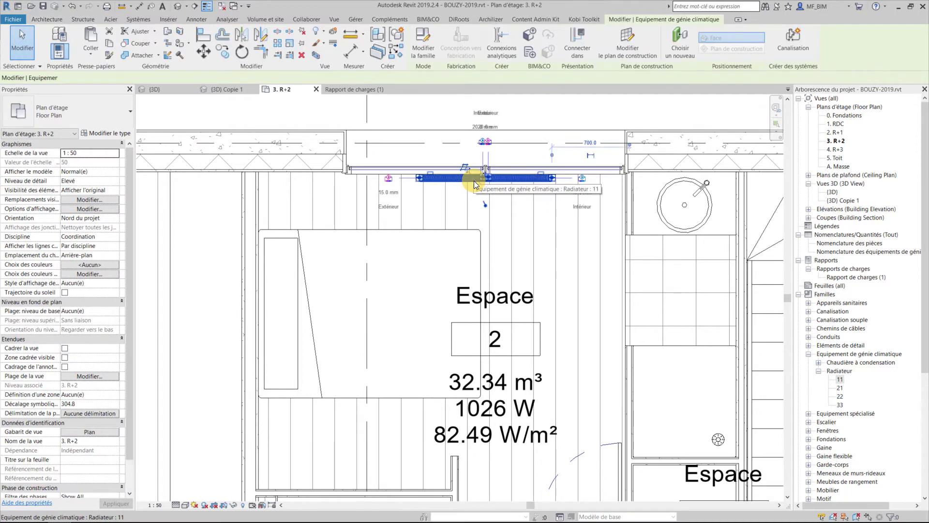
{"action": "left_click", "coordinate": [106, 199]}
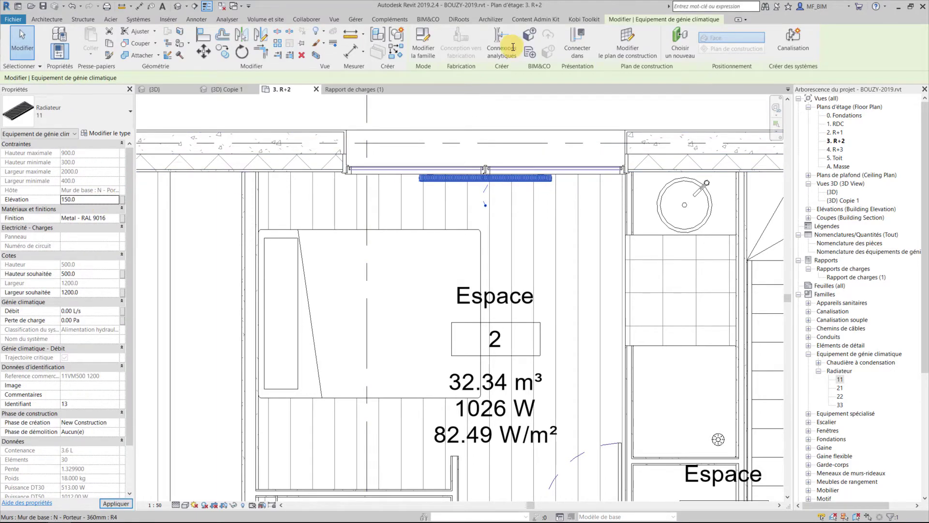
{"action": "key", "text": "Return"}
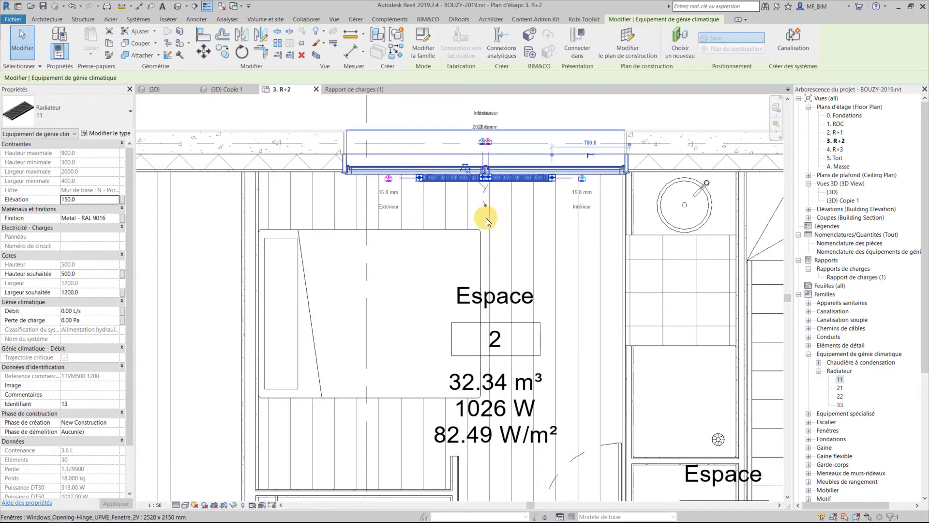
Set the radiator's desired height to 650, giving a 600 mm unit rated 1127 W at DT50.
{"action": "middle_click_drag", "start_coordinate": [453, 295], "coordinate": [432, 366]}
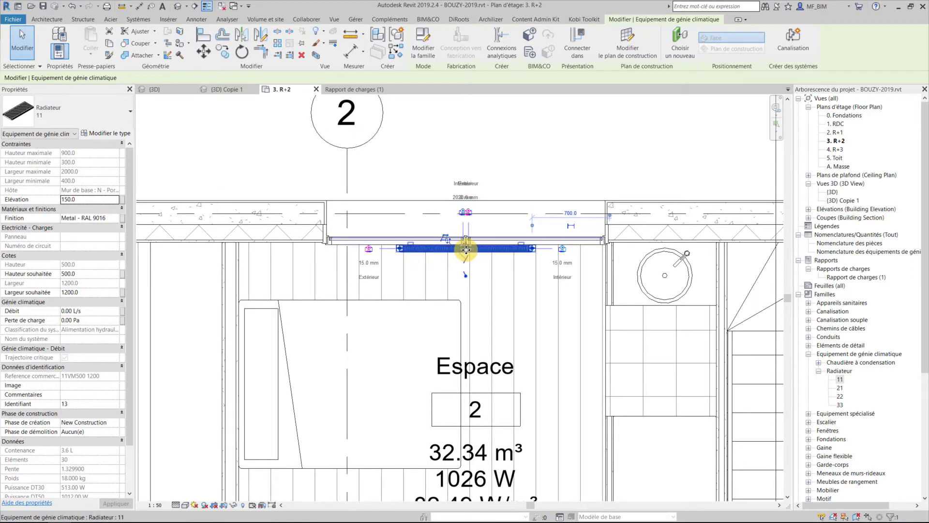
{"action": "scroll", "coordinate": [467, 248], "scroll_direction": "up", "scroll_amount": 1}
{"action": "left_click", "coordinate": [99, 273]}
{"action": "type", "text": "650"}
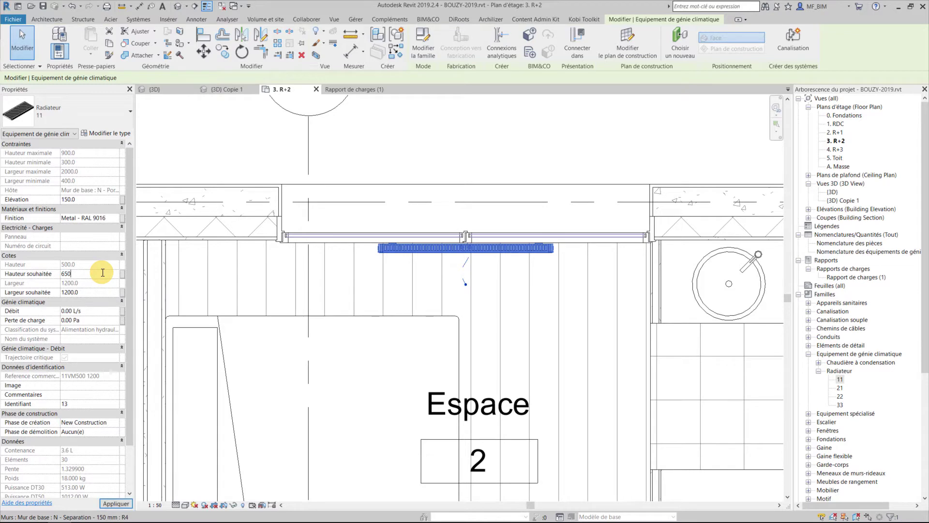
{"action": "left_click", "coordinate": [474, 185]}
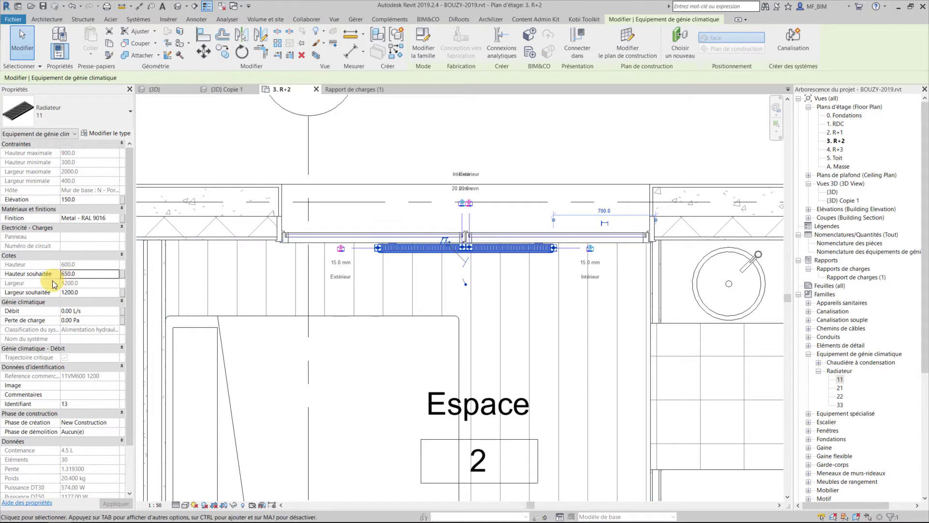
{"action": "scroll", "coordinate": [87, 477], "scroll_direction": "down", "scroll_amount": 1}
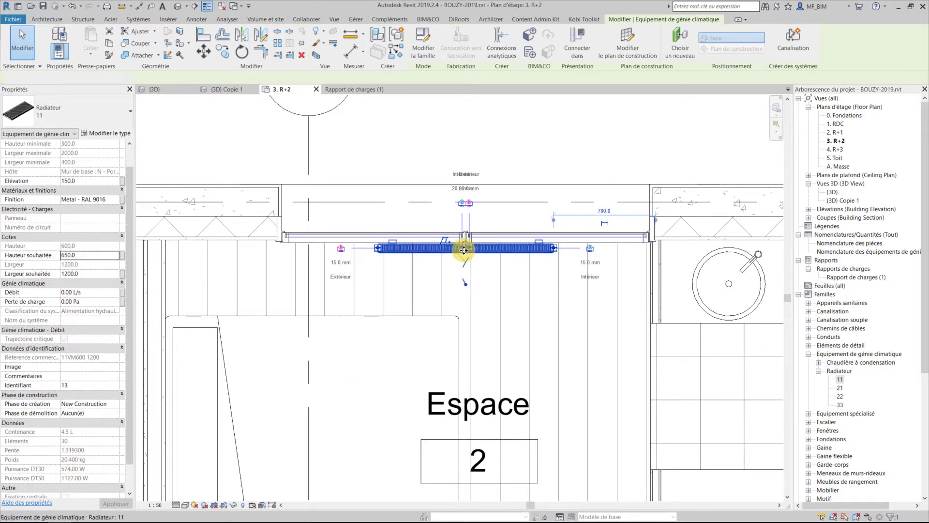
{"action": "key", "text": "Escape"}
{"action": "scroll", "coordinate": [350, 326], "scroll_direction": "down", "scroll_amount": 2}
Widen the radiator to 2000 mm, rating it 957 W at DT30 and 1878 W at DT50.
{"action": "mouse_move", "coordinate": [362, 368]}
{"action": "middle_mouse_down"}
{"action": "mouse_move", "coordinate": [364, 275]}
{"action": "mouse_move", "coordinate": [361, 305]}
{"action": "middle_mouse_up"}
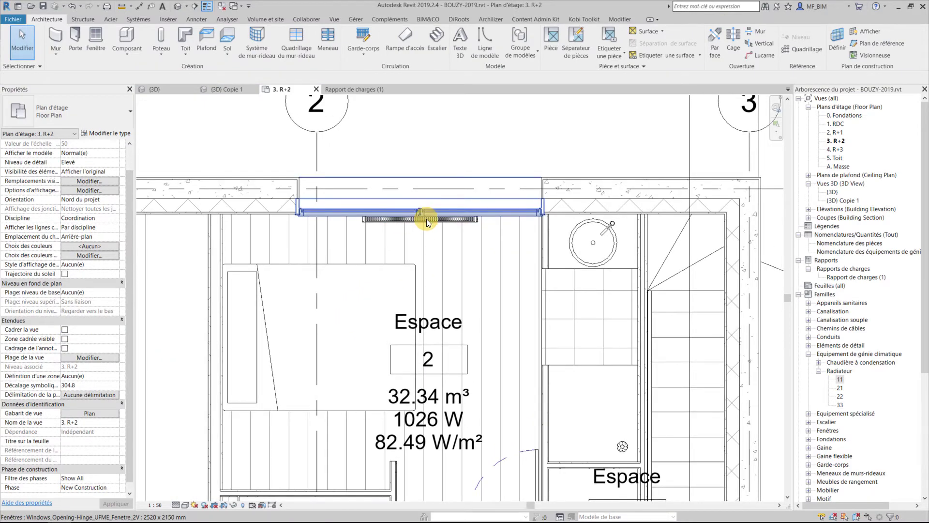
{"action": "left_click", "coordinate": [423, 221]}
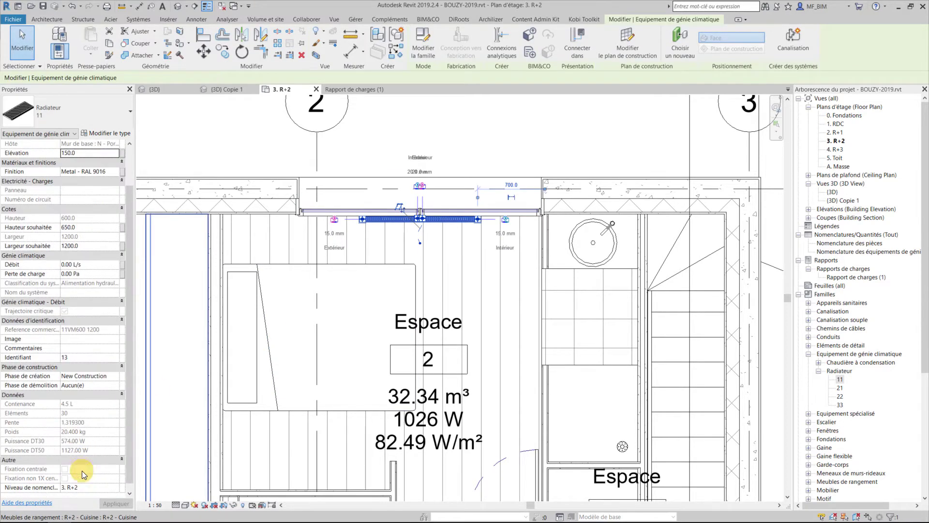
{"action": "scroll", "coordinate": [69, 320], "scroll_direction": "up", "scroll_amount": 2}
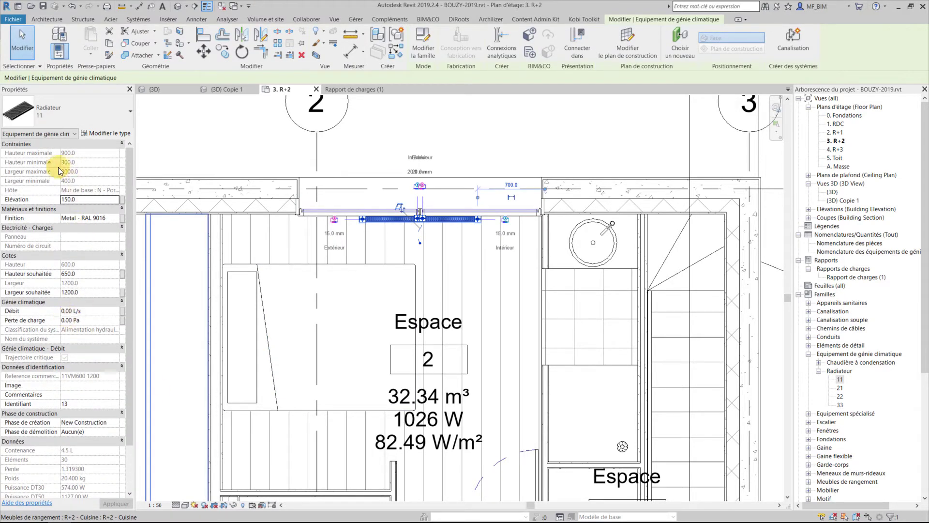
{"action": "left_click", "coordinate": [76, 292]}
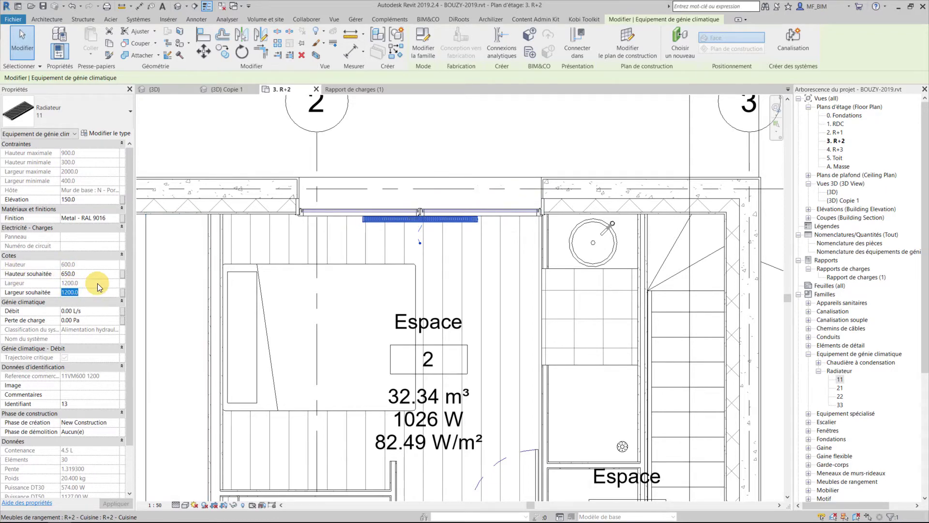
{"action": "type", "text": "20"}
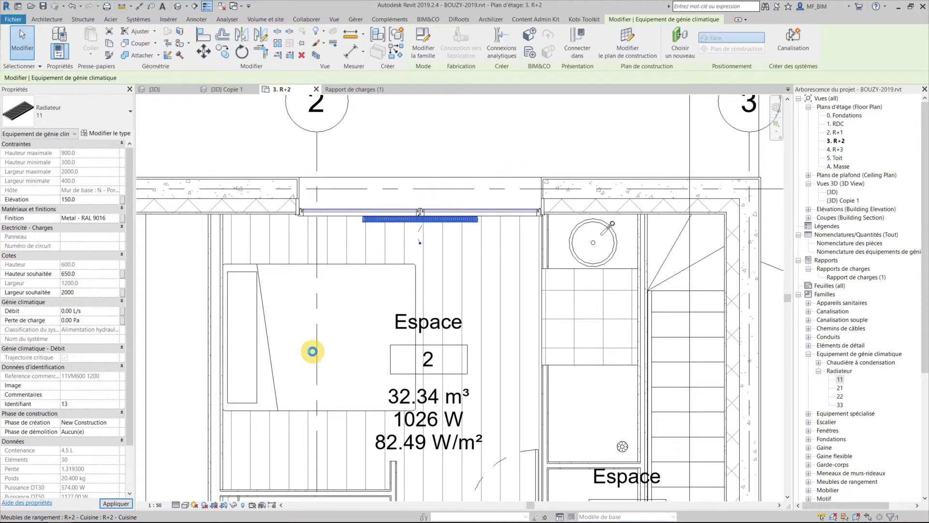
{"action": "left_click", "coordinate": [89, 414]}
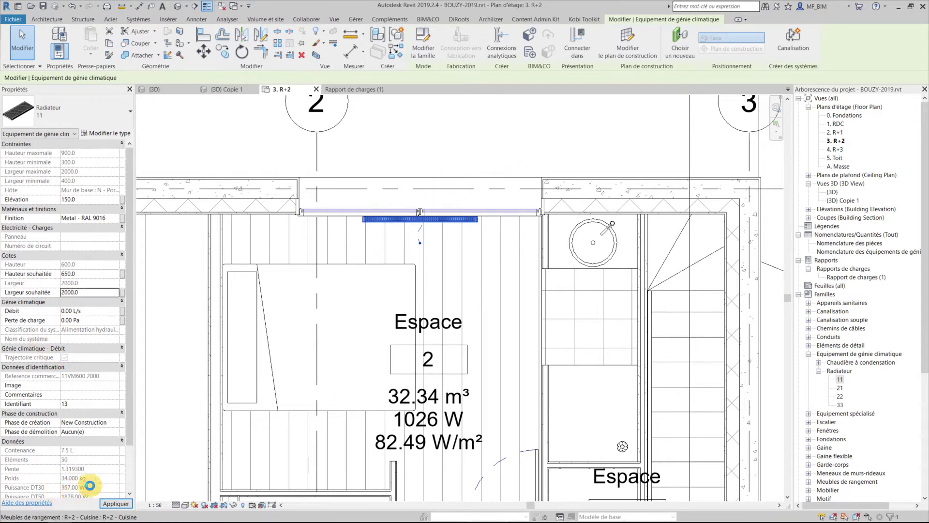
{"action": "scroll", "coordinate": [73, 479], "scroll_direction": "down", "scroll_amount": 2}
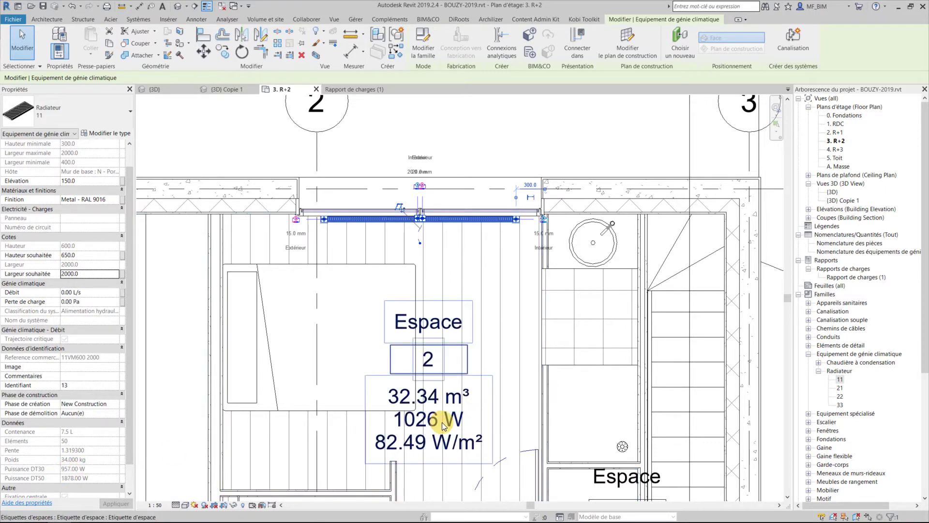
Inspect the widened radiator up close, then select Radiateur type 22 in the Project Browser.
{"action": "scroll", "coordinate": [430, 448], "scroll_direction": "up", "scroll_amount": 1}
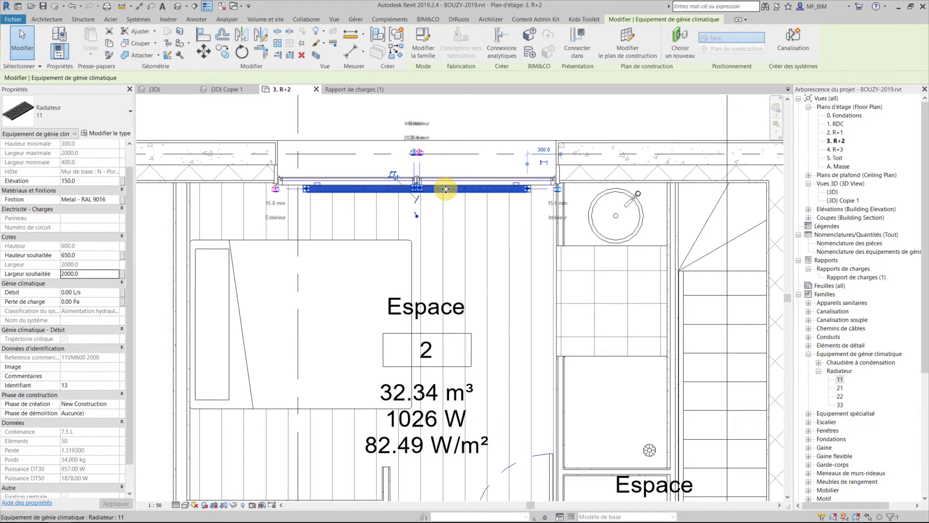
{"action": "scroll", "coordinate": [445, 189], "scroll_direction": "up", "scroll_amount": 2}
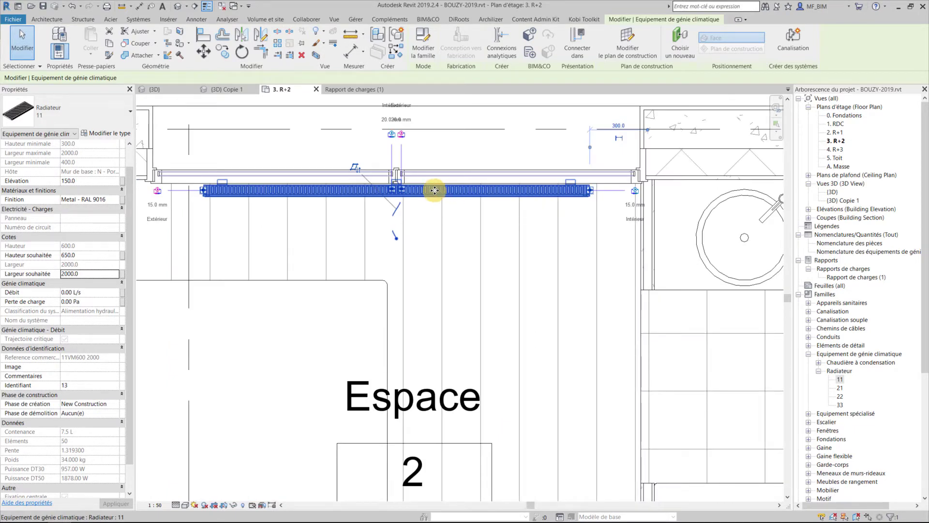
{"action": "scroll", "coordinate": [435, 190], "scroll_direction": "down", "scroll_amount": 1}
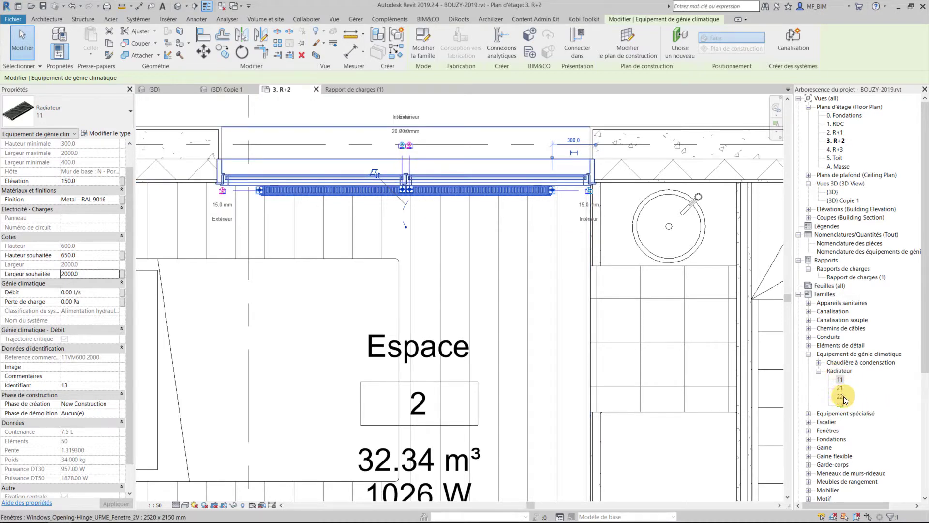
{"action": "left_click", "coordinate": [841, 379]}
{"action": "scroll", "coordinate": [290, 182], "scroll_direction": "up", "scroll_amount": 2}
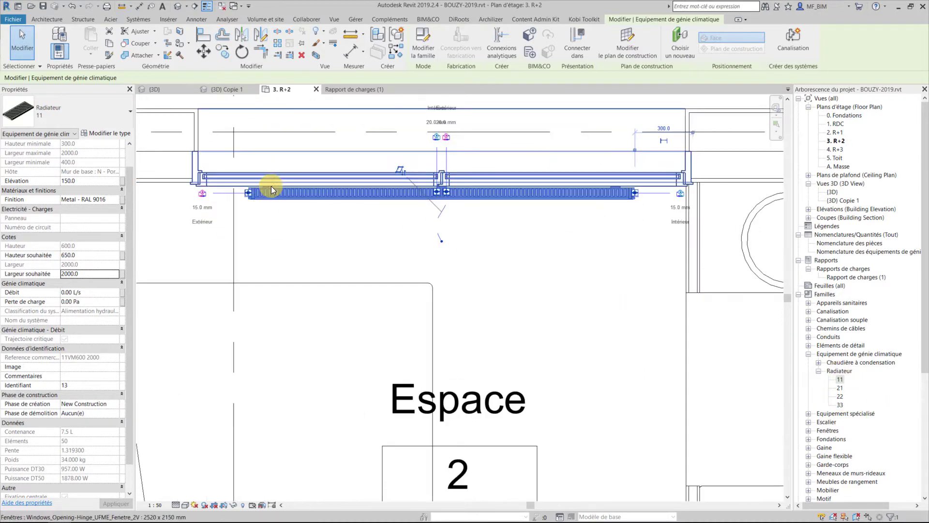
{"action": "scroll", "coordinate": [254, 194], "scroll_direction": "up", "scroll_amount": 2}
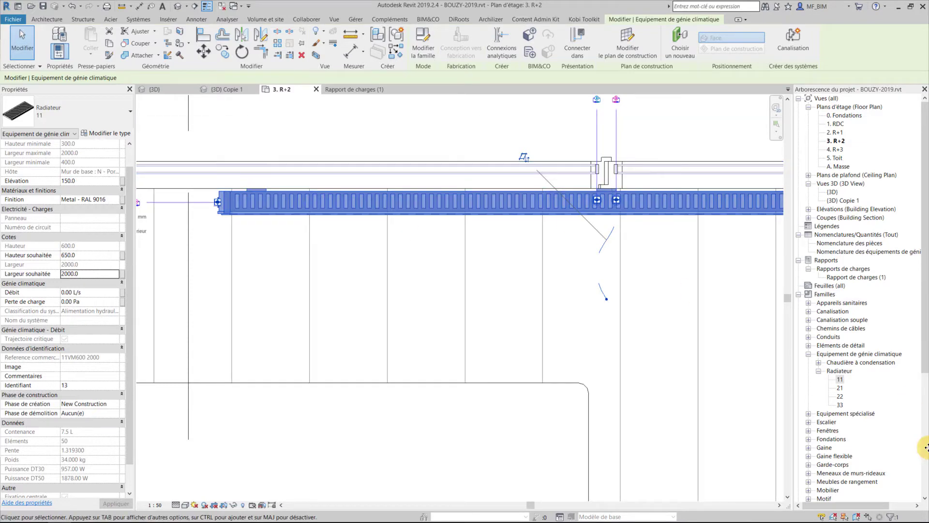
{"action": "left_click", "coordinate": [839, 397]}
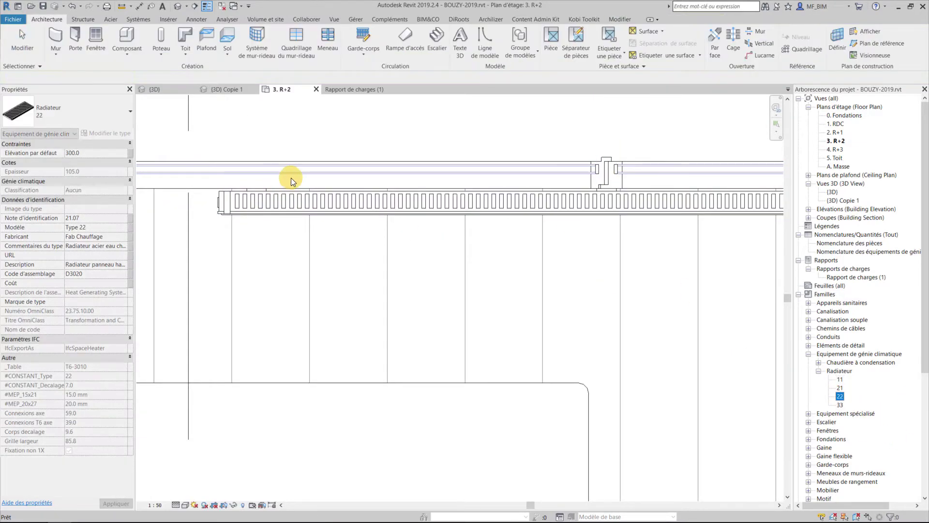
Switch the radiator under the Espace 2 window from type 11 to Radiateur 22.
{"action": "left_click", "coordinate": [352, 213]}
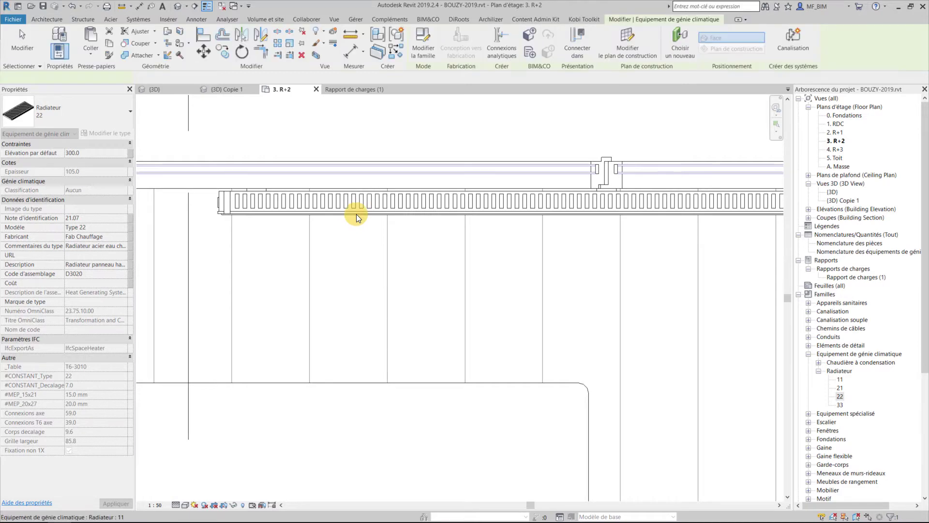
{"action": "left_click", "coordinate": [86, 110]}
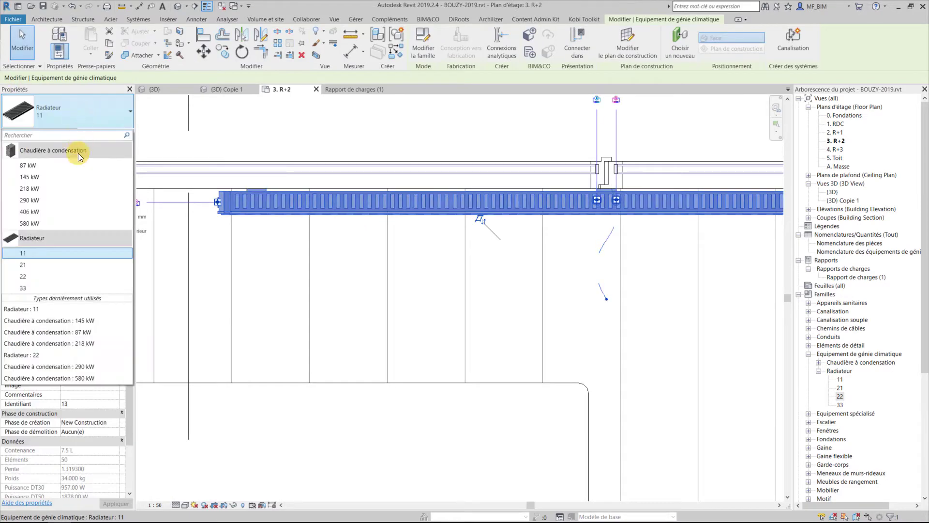
{"action": "left_click", "coordinate": [27, 279]}
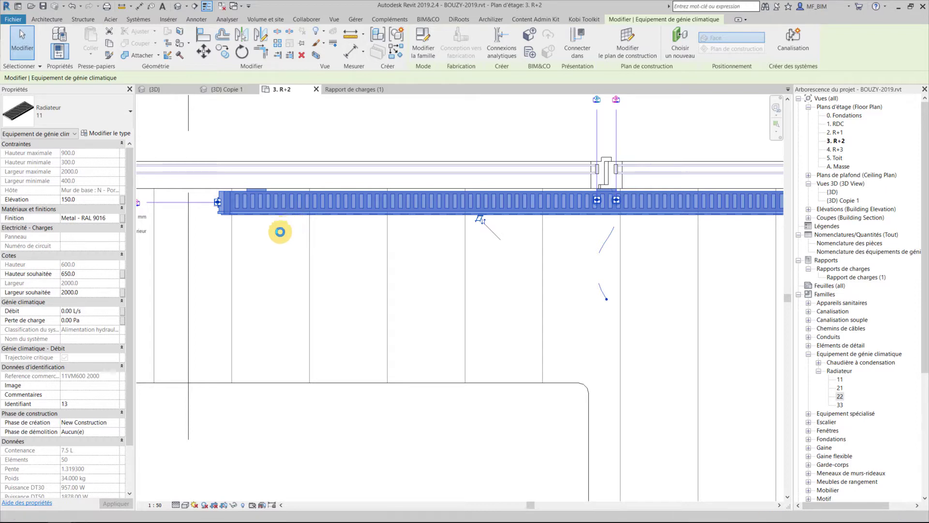
{"action": "left_click", "coordinate": [276, 231]}
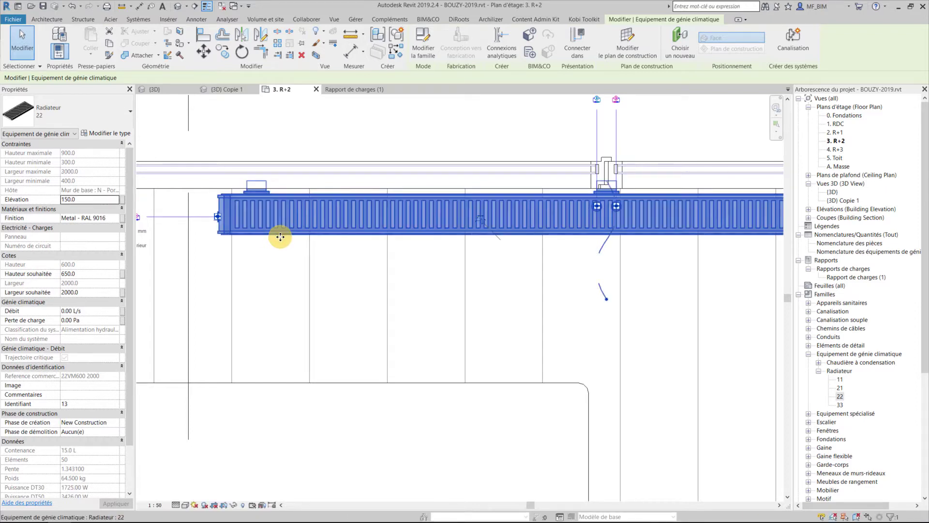
Zoom out and pan to compare Espace 2's heat load with the 3426 W radiator.
{"action": "scroll", "coordinate": [269, 238], "scroll_direction": "down", "scroll_amount": 1}
{"action": "scroll", "coordinate": [269, 238], "scroll_direction": "down", "scroll_amount": 2}
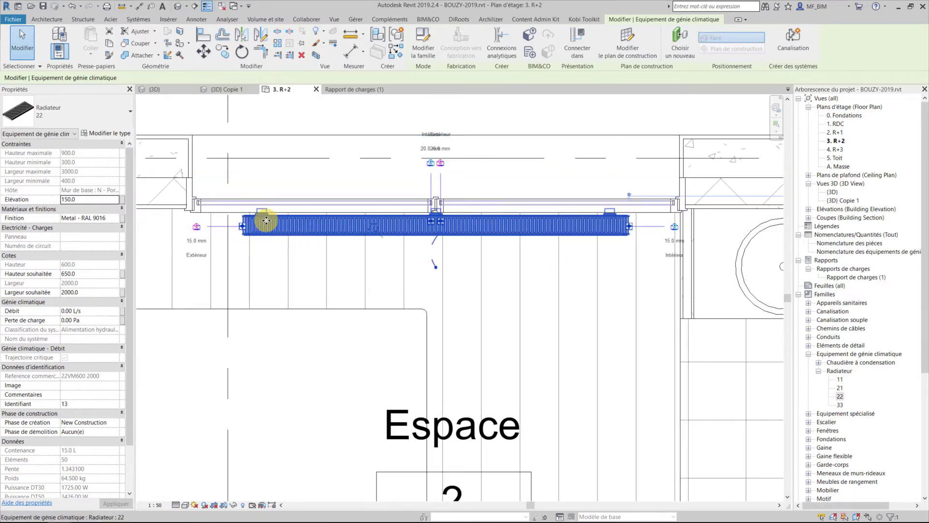
{"action": "scroll", "coordinate": [83, 418], "scroll_direction": "down", "scroll_amount": 1}
{"action": "scroll", "coordinate": [73, 436], "scroll_direction": "down", "scroll_amount": 1}
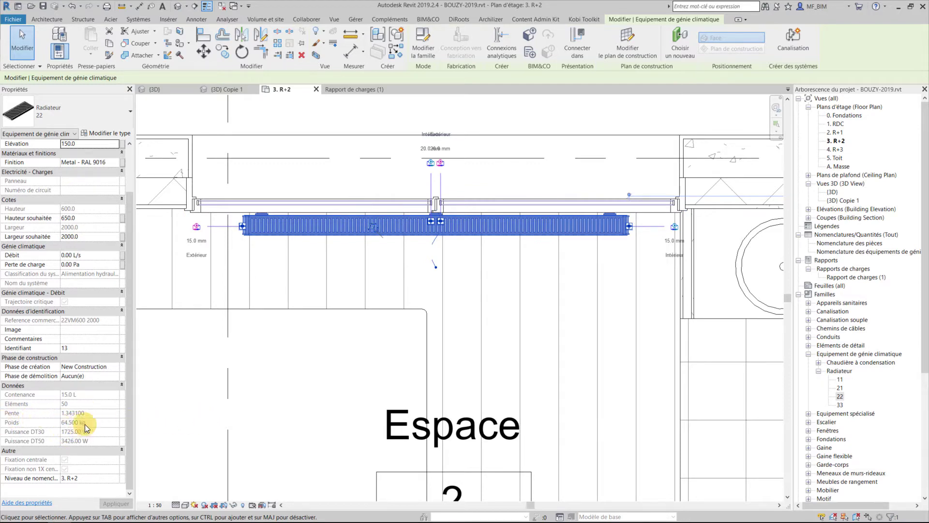
{"action": "middle_click_drag", "start_coordinate": [363, 386], "coordinate": [361, 309]}
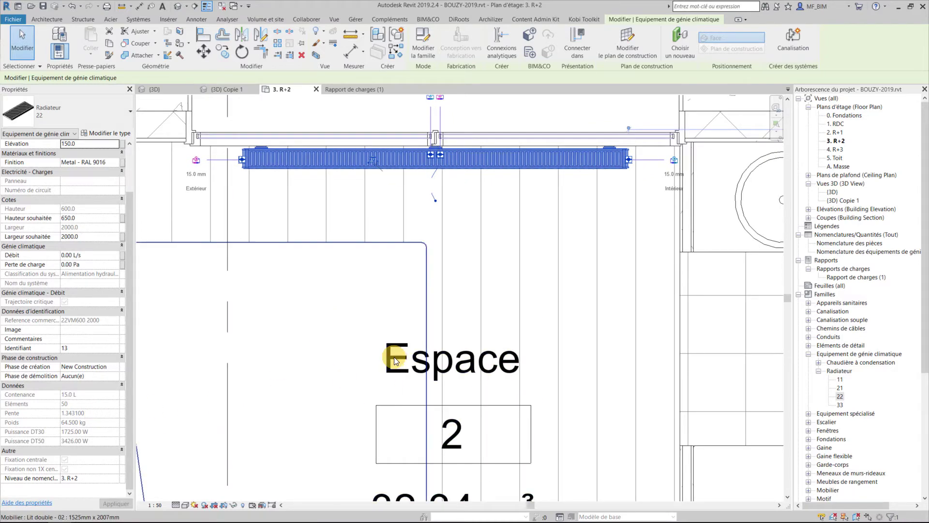
{"action": "scroll", "coordinate": [394, 358], "scroll_direction": "down", "scroll_amount": 1}
{"action": "scroll", "coordinate": [421, 407], "scroll_direction": "down", "scroll_amount": 1}
{"action": "middle_click_drag", "start_coordinate": [429, 494], "coordinate": [429, 473]}
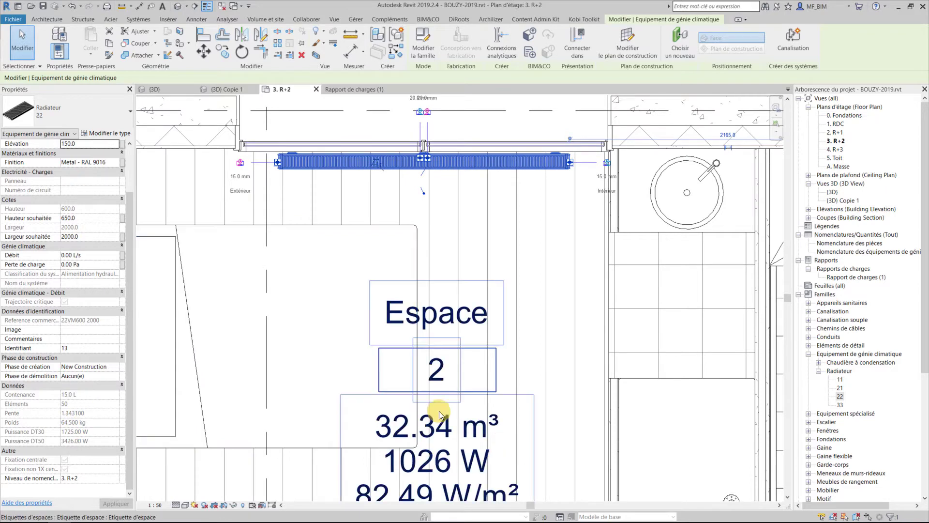
Change the radiator to Radiateur 21 and set its desired width to 1600 mm.
{"action": "left_click", "coordinate": [66, 114]}
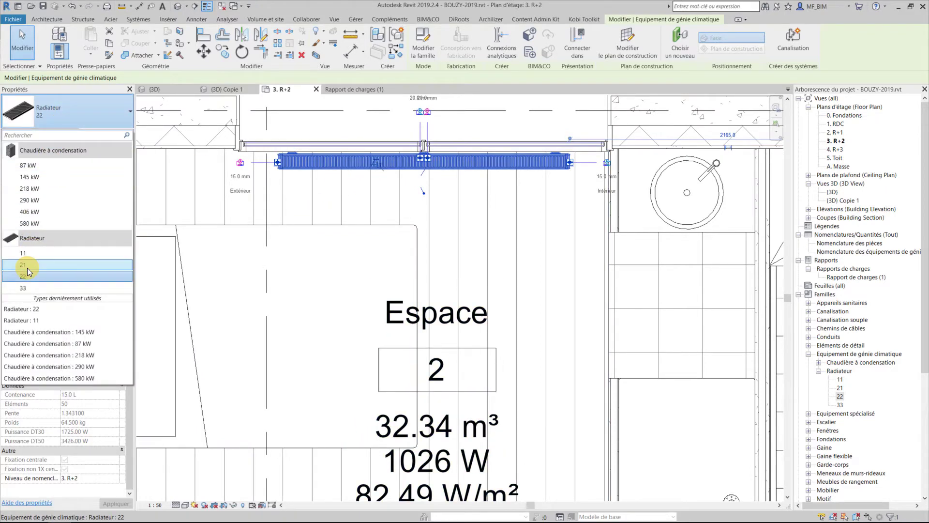
{"action": "left_click", "coordinate": [27, 268]}
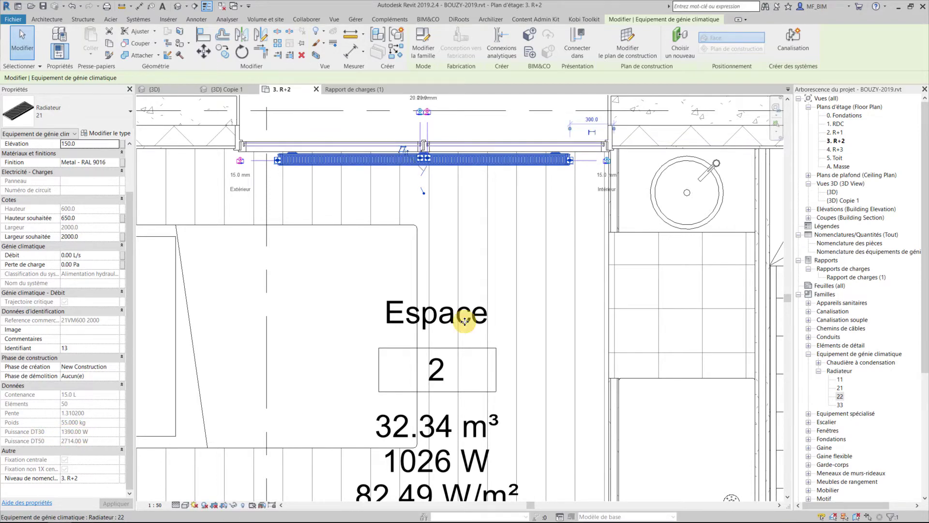
{"action": "left_click", "coordinate": [85, 237]}
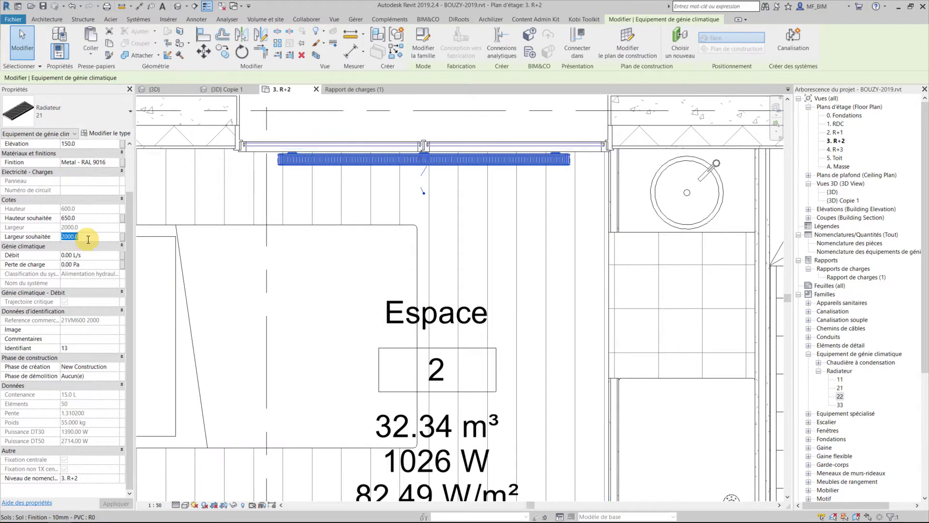
{"action": "type", "text": "16"}
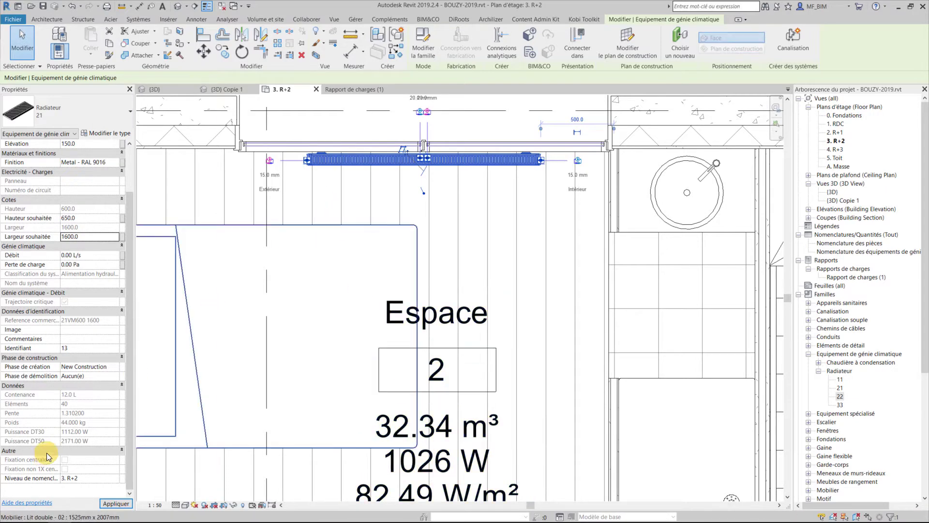
Deselect the radiator and pan over Espaces 4 and 6 to read their heat loads.
{"action": "left_click", "coordinate": [276, 296]}
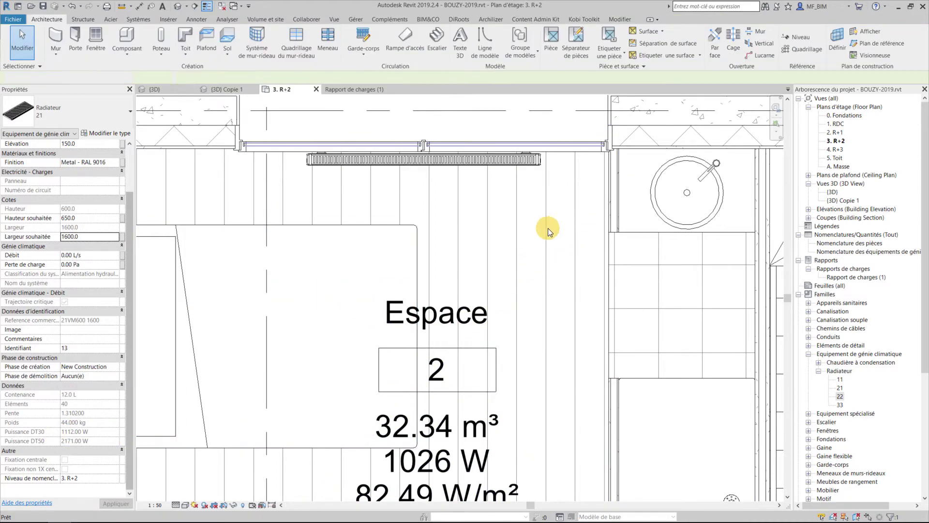
{"action": "scroll", "coordinate": [504, 257], "scroll_direction": "down", "scroll_amount": 2}
{"action": "scroll", "coordinate": [493, 276], "scroll_direction": "down", "scroll_amount": 2}
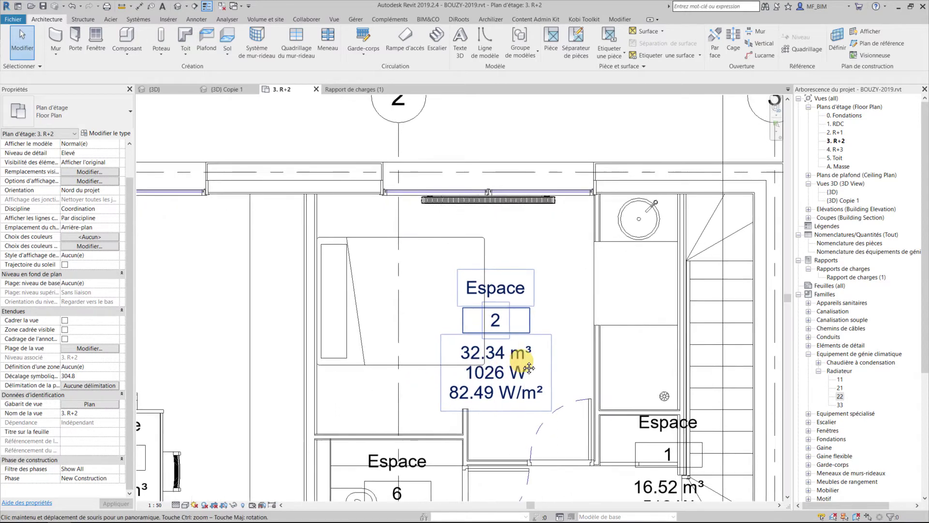
{"action": "mouse_move", "coordinate": [457, 370]}
{"action": "middle_mouse_down"}
{"action": "mouse_move", "coordinate": [597, 301]}
{"action": "mouse_move", "coordinate": [522, 321]}
{"action": "mouse_move", "coordinate": [550, 312]}
{"action": "middle_mouse_up"}
{"action": "scroll", "coordinate": [597, 301], "scroll_direction": "up", "scroll_amount": 1}
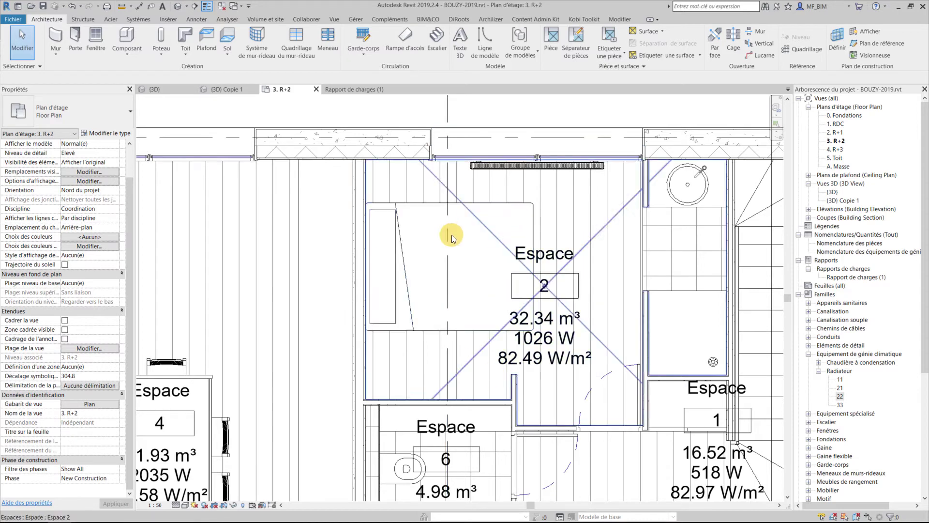
{"action": "scroll", "coordinate": [538, 169], "scroll_direction": "up", "scroll_amount": 1}
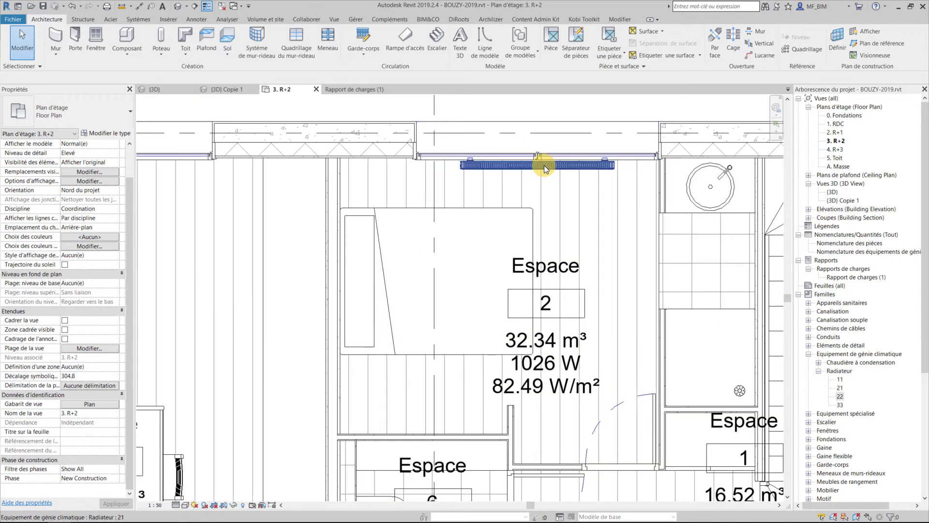
{"action": "scroll", "coordinate": [544, 164], "scroll_direction": "up", "scroll_amount": 1}
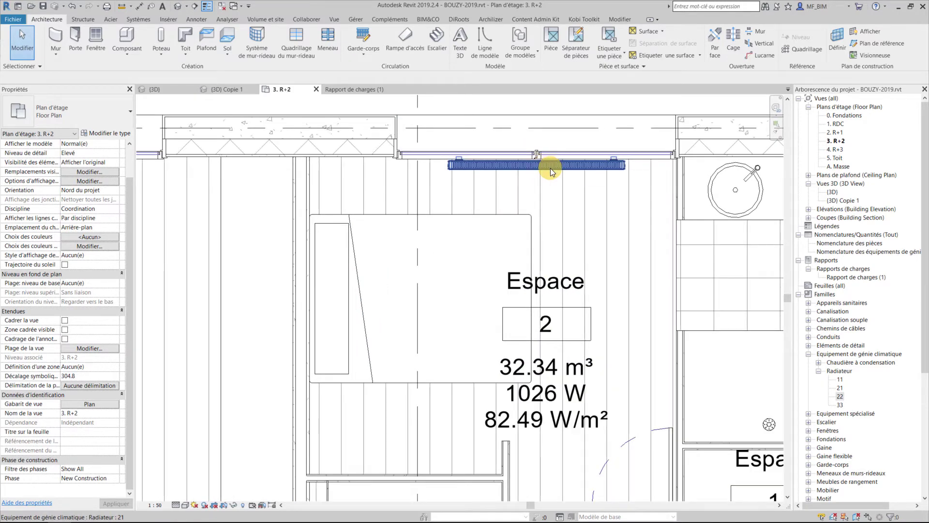
{"action": "scroll", "coordinate": [550, 167], "scroll_direction": "down", "scroll_amount": 1}
{"action": "scroll", "coordinate": [551, 168], "scroll_direction": "down", "scroll_amount": 1}
{"action": "scroll", "coordinate": [550, 167], "scroll_direction": "down", "scroll_amount": 1}
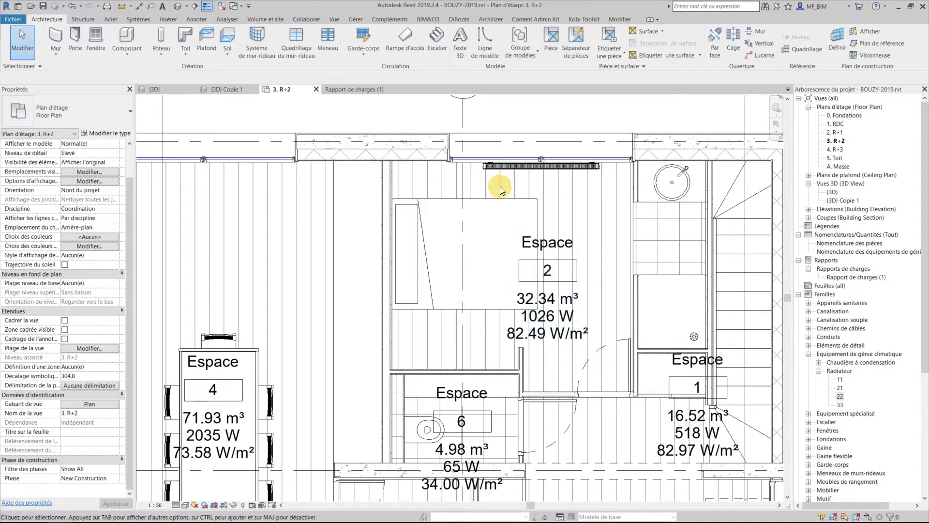
Survey the floor's lower spaces, then select the Espace 2 type 21 radiator.
{"action": "middle_click_drag", "start_coordinate": [445, 256], "coordinate": [491, 239]}
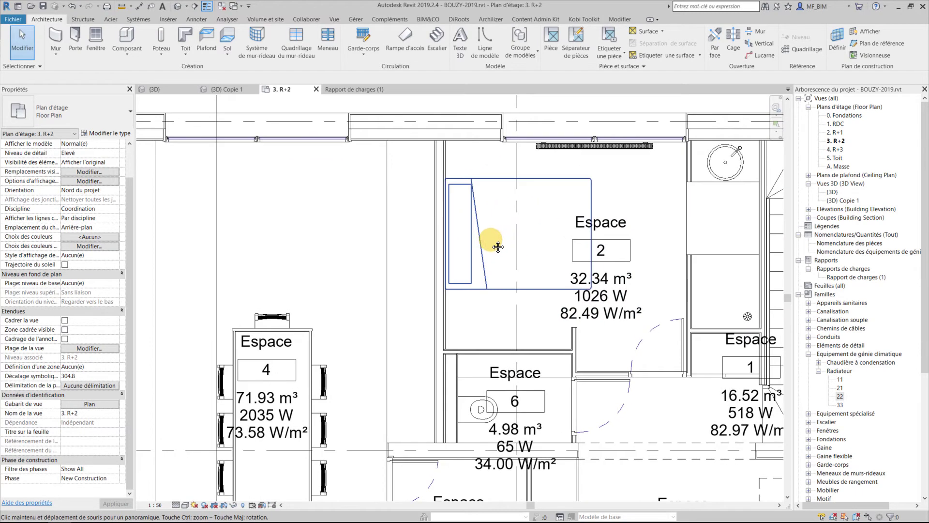
{"action": "scroll", "coordinate": [600, 160], "scroll_direction": "down", "scroll_amount": 2}
{"action": "scroll", "coordinate": [545, 394], "scroll_direction": "down", "scroll_amount": 2}
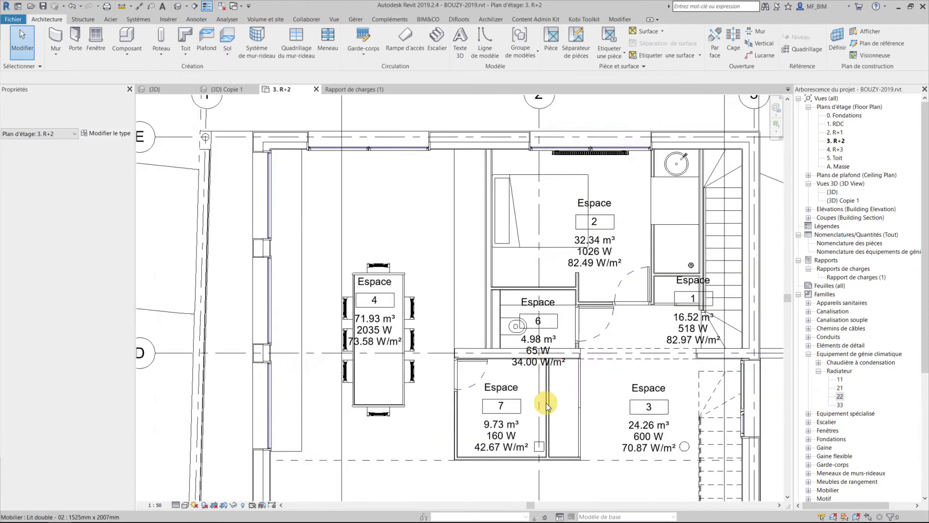
{"action": "scroll", "coordinate": [491, 342], "scroll_direction": "down", "scroll_amount": 2}
{"action": "scroll", "coordinate": [485, 310], "scroll_direction": "up", "scroll_amount": 3}
{"action": "scroll", "coordinate": [486, 311], "scroll_direction": "down", "scroll_amount": 1}
{"action": "middle_click_drag", "start_coordinate": [486, 311], "coordinate": [446, 251]}
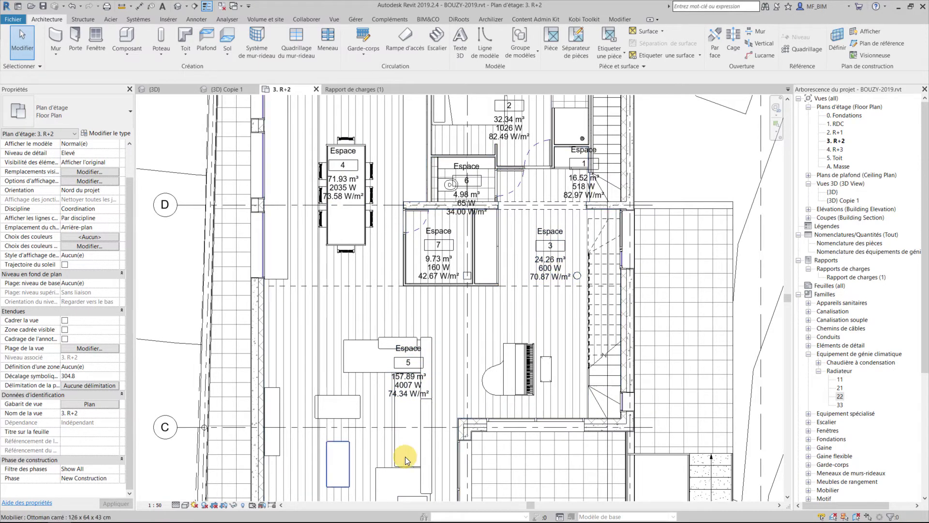
{"action": "scroll", "coordinate": [415, 395], "scroll_direction": "down", "scroll_amount": 3}
{"action": "scroll", "coordinate": [446, 291], "scroll_direction": "up", "scroll_amount": 3}
{"action": "scroll", "coordinate": [478, 248], "scroll_direction": "up", "scroll_amount": 2}
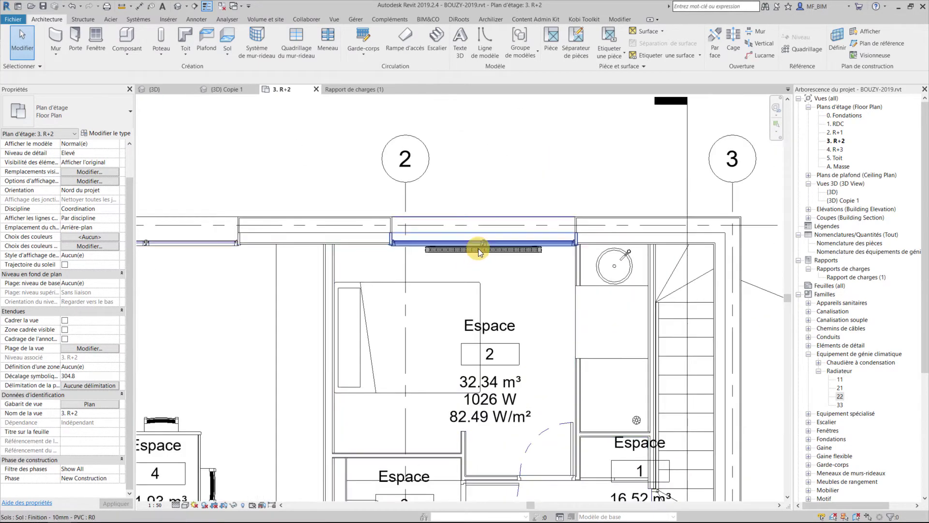
{"action": "scroll", "coordinate": [480, 249], "scroll_direction": "up", "scroll_amount": 2}
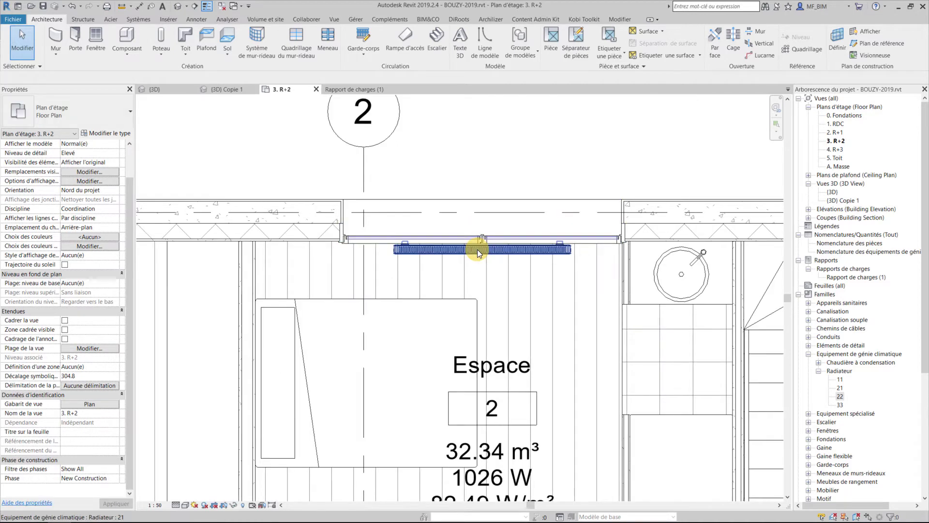
{"action": "left_click", "coordinate": [477, 249]}
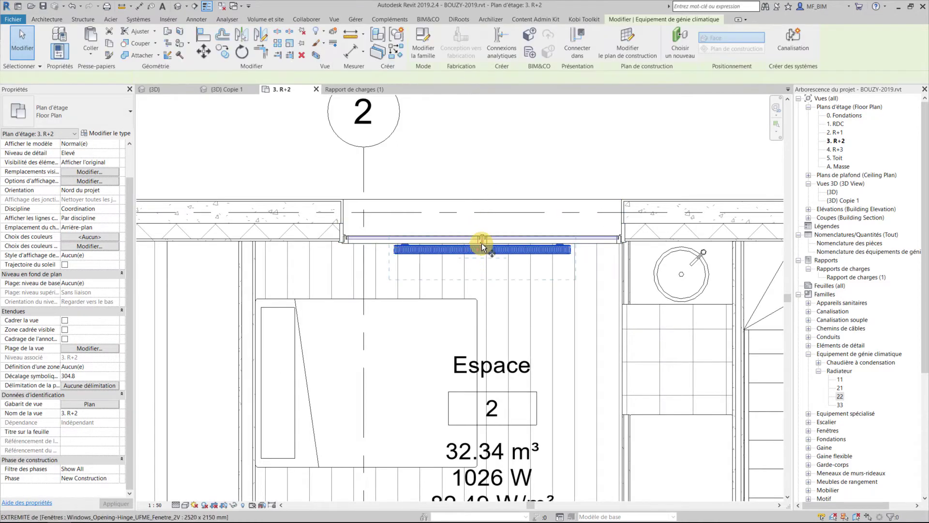
{"action": "scroll", "coordinate": [486, 244], "scroll_direction": "down", "scroll_amount": 1}
{"action": "scroll", "coordinate": [485, 242], "scroll_direction": "down", "scroll_amount": 1}
Copy the radiator to the wall under the left window, above Espace 4.
{"action": "key", "text": "c"}
{"action": "key", "text": "o"}
{"action": "left_click_drag", "start_coordinate": [246, 251], "coordinate": [228, 243]}
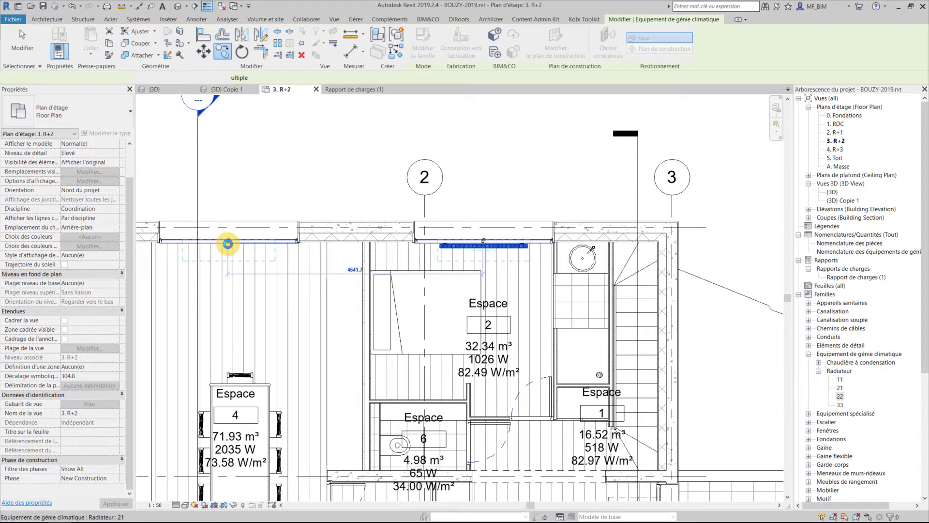
{"action": "left_click", "coordinate": [227, 243]}
{"action": "key", "text": "Escape"}
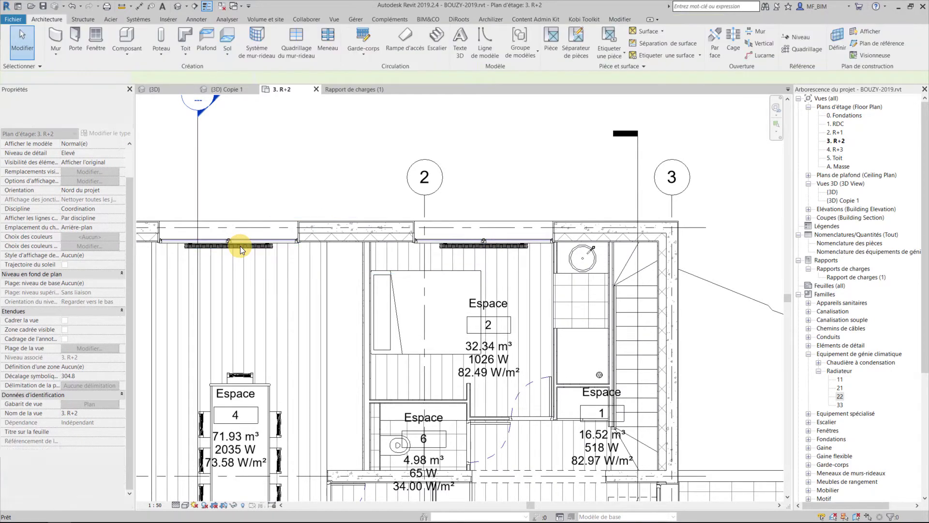
Change the copied radiator to type 33 and set its desired width to 2000 mm.
{"action": "key", "text": "Tab"}
{"action": "key", "text": "Tab"}
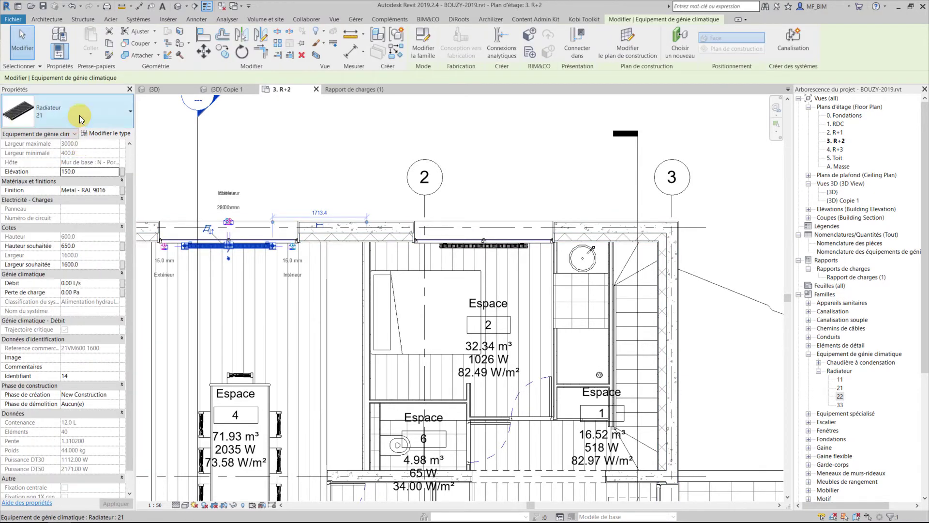
{"action": "left_click", "coordinate": [75, 117]}
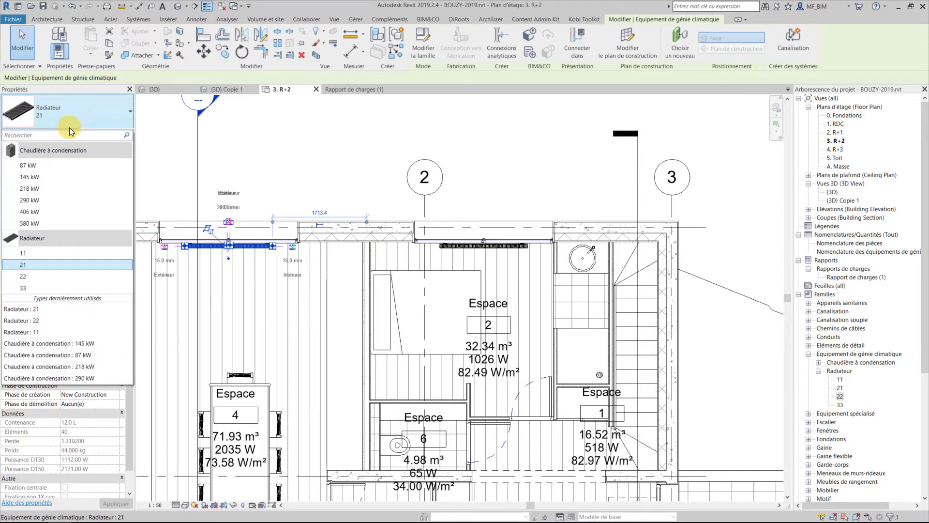
{"action": "left_click", "coordinate": [43, 289]}
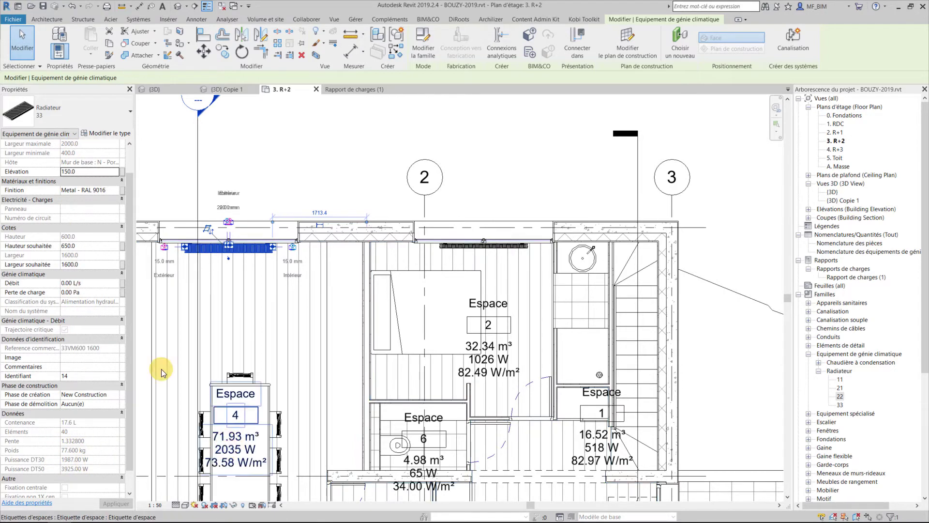
{"action": "left_click", "coordinate": [90, 265]}
{"action": "type", "text": "2000"}
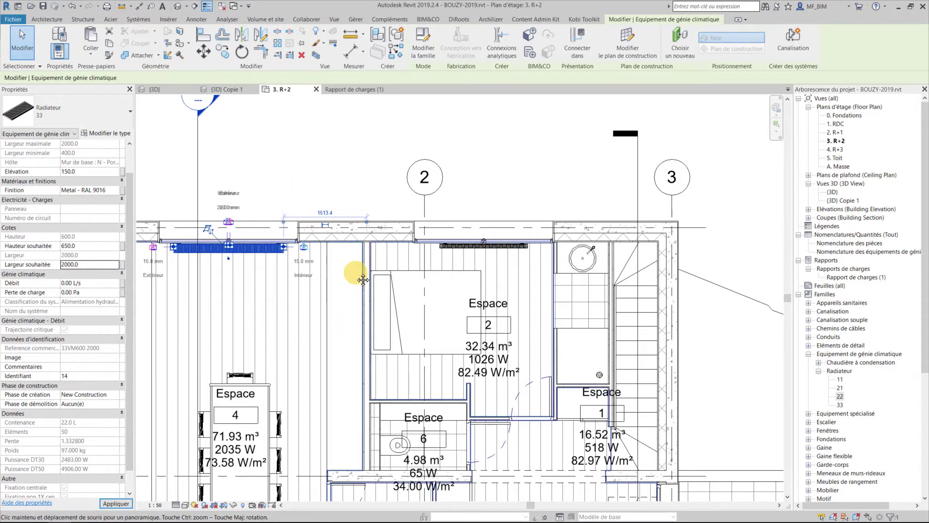
{"action": "middle_click_drag", "start_coordinate": [357, 270], "coordinate": [454, 196]}
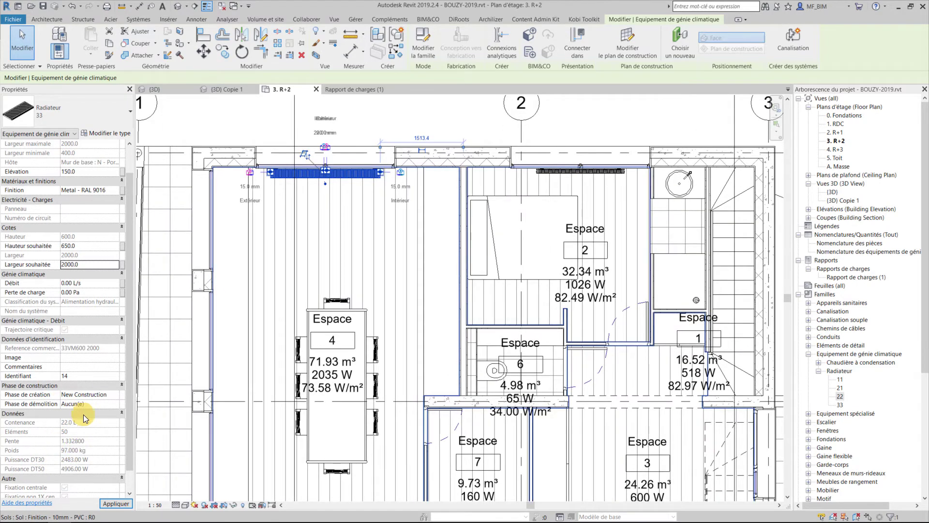
Place three type 33 radiators in Espace 5: the left wall, the bottom wall by the piano, and the wall below Espace 7.
{"action": "scroll", "coordinate": [319, 140], "scroll_direction": "down", "scroll_amount": 2}
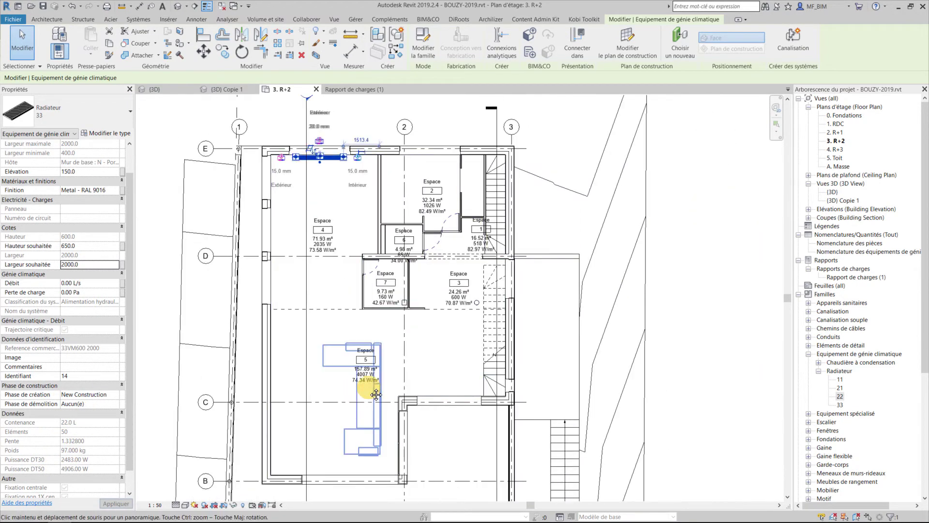
{"action": "scroll", "coordinate": [557, 412], "scroll_direction": "up", "scroll_amount": 1}
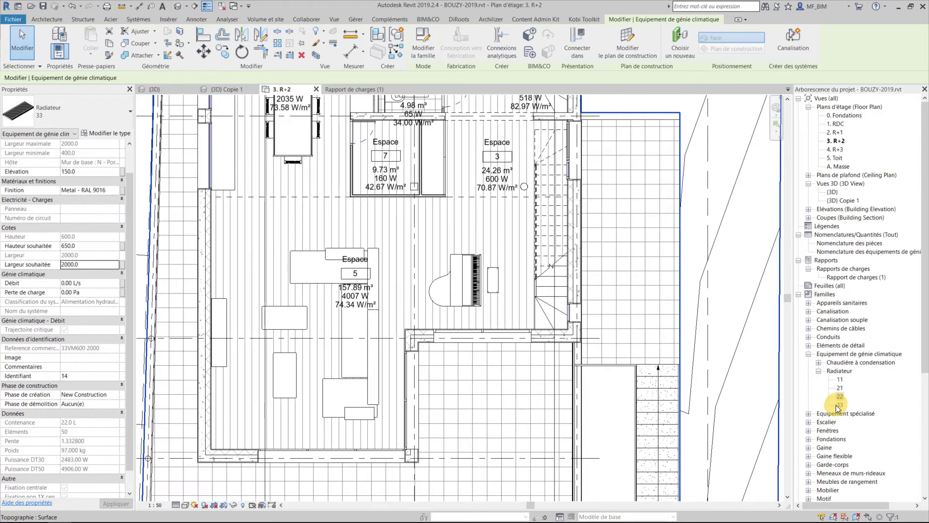
{"action": "left_click", "coordinate": [843, 405]}
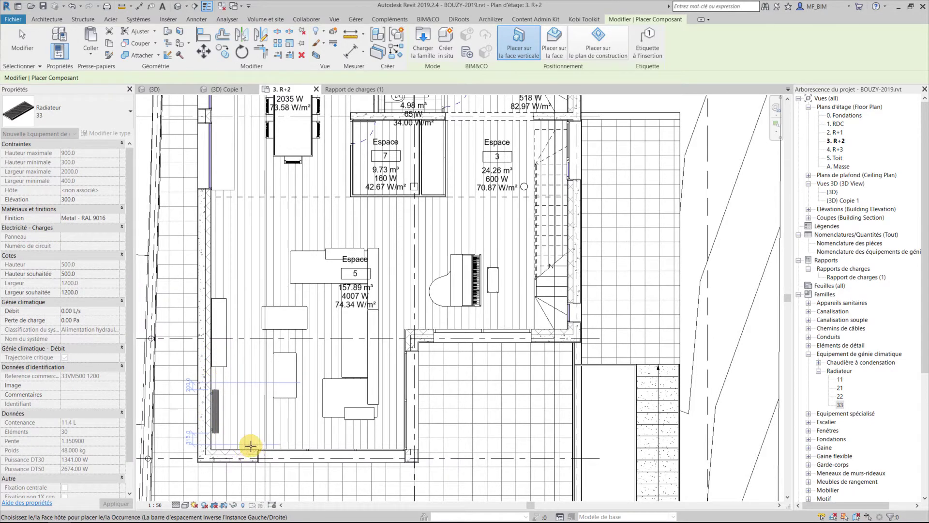
{"action": "left_click", "coordinate": [290, 453]}
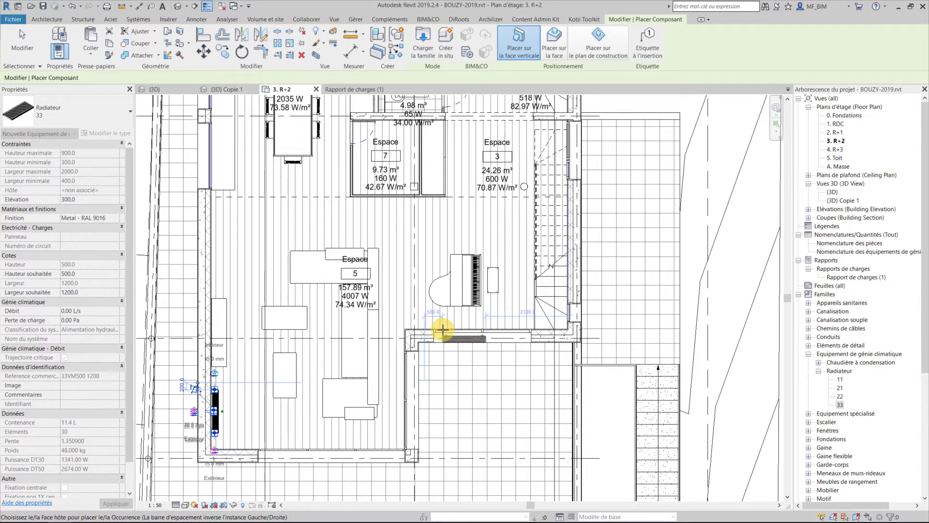
{"action": "scroll", "coordinate": [431, 326], "scroll_direction": "up", "scroll_amount": 3}
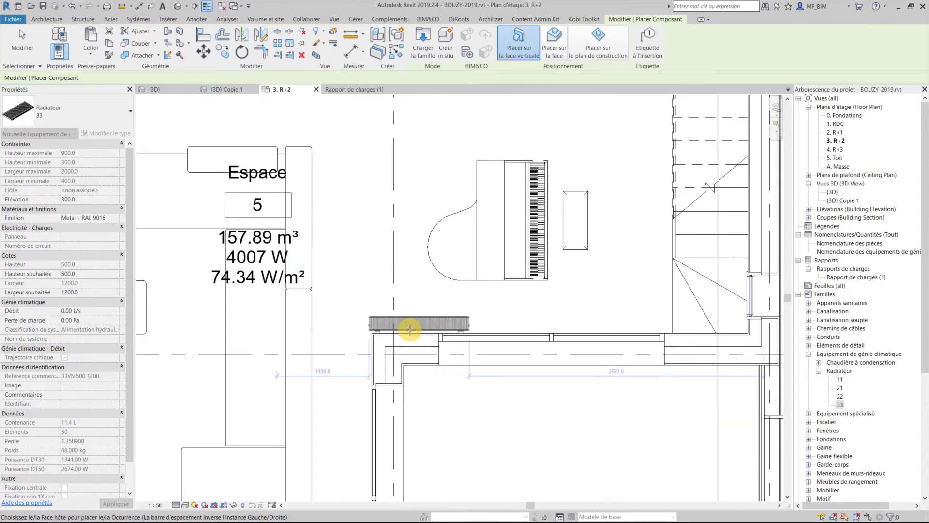
{"action": "scroll", "coordinate": [407, 331], "scroll_direction": "up", "scroll_amount": 2}
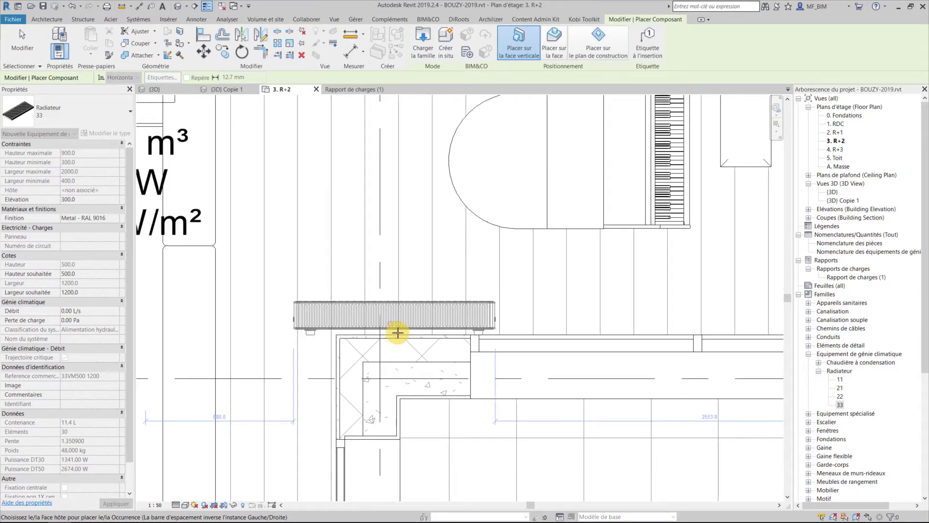
{"action": "left_click", "coordinate": [398, 332]}
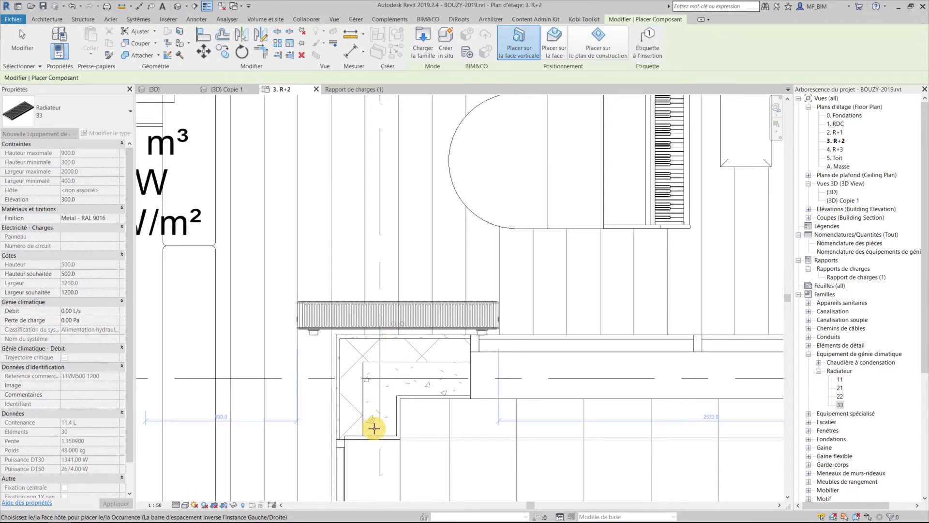
{"action": "scroll", "coordinate": [374, 430], "scroll_direction": "down", "scroll_amount": 3}
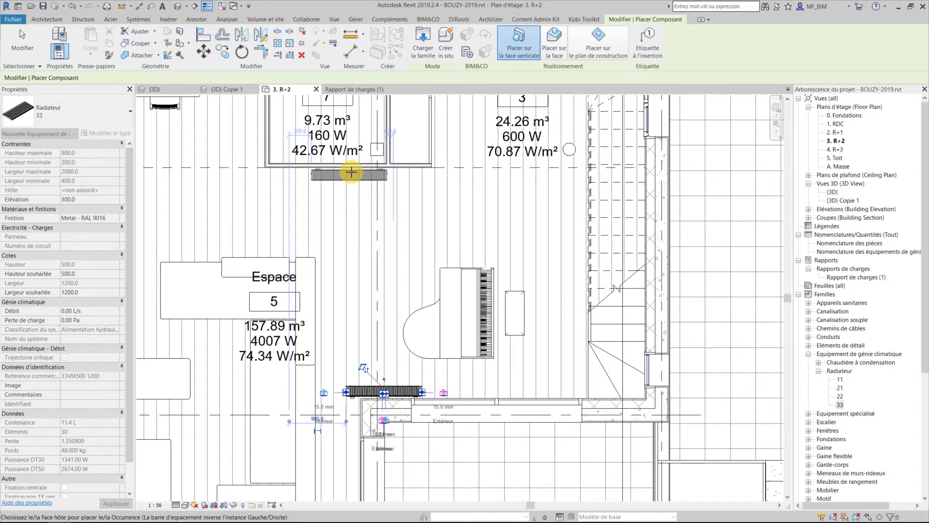
{"action": "left_click", "coordinate": [352, 172]}
Give the radiator below Espace 7 a desired height of 750 mm and a desired width of 2000 mm.
{"action": "key", "text": "Escape"}
{"action": "key", "text": "Escape"}
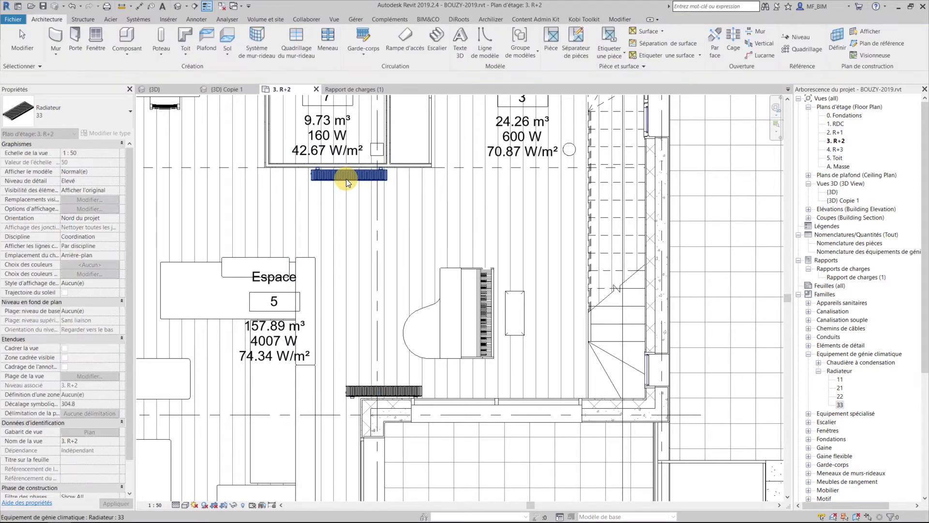
{"action": "left_click", "coordinate": [176, 147]}
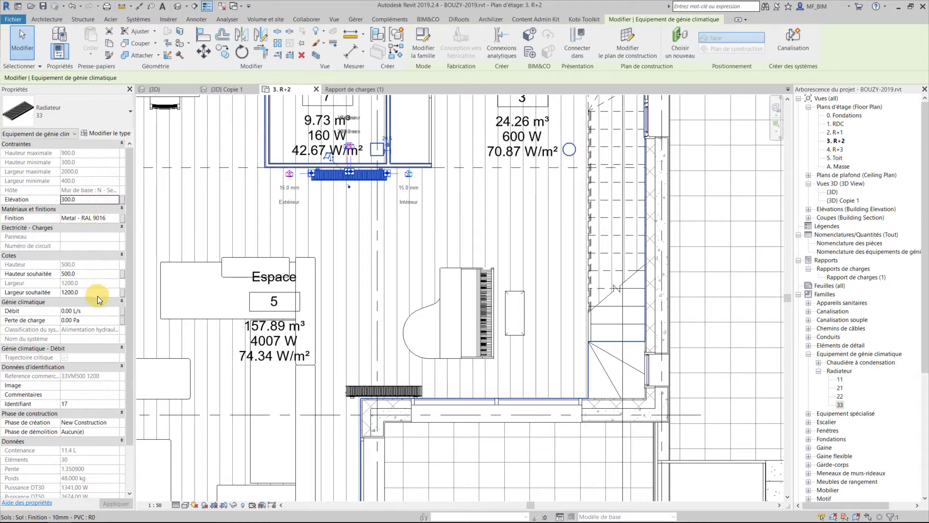
{"action": "left_click", "coordinate": [98, 288]}
{"action": "type", "text": "700"}
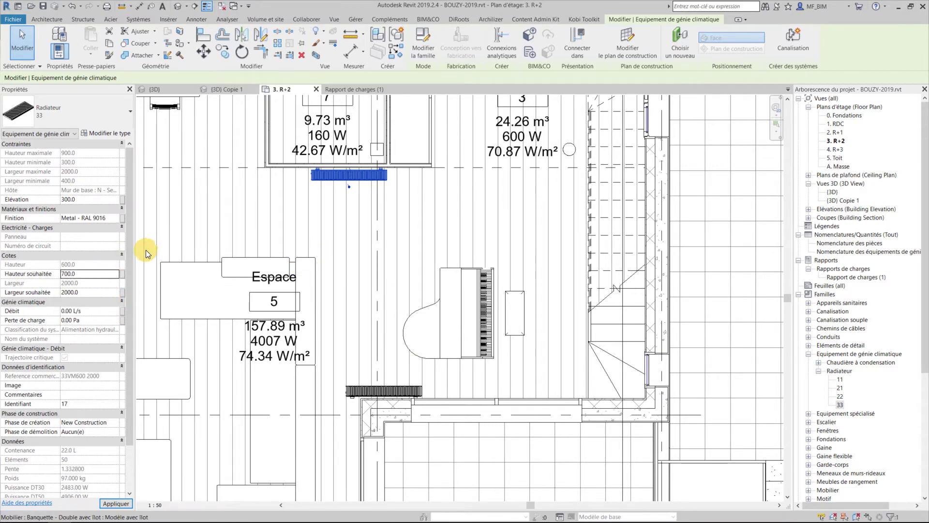
{"action": "double_click", "coordinate": [94, 274]}
{"action": "type", "text": "750"}
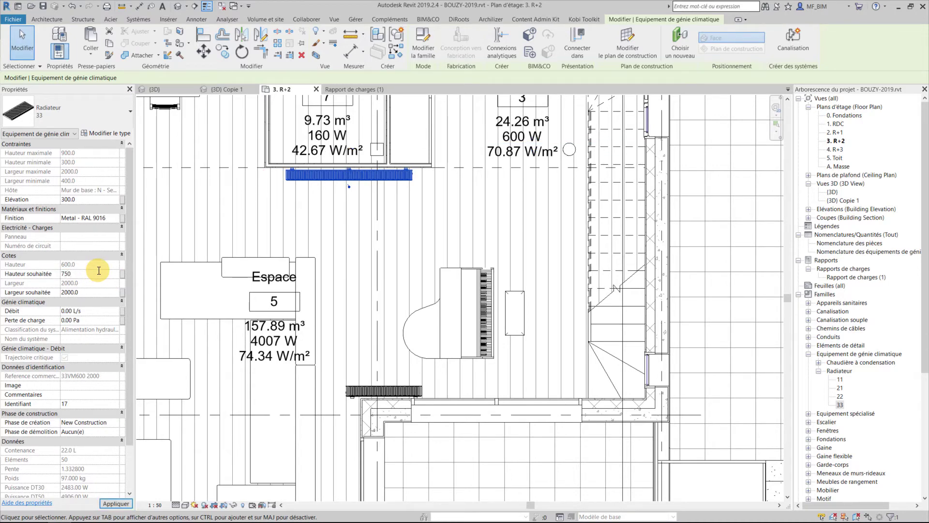
{"action": "left_click", "coordinate": [380, 236]}
{"action": "left_click", "coordinate": [42, 324]}
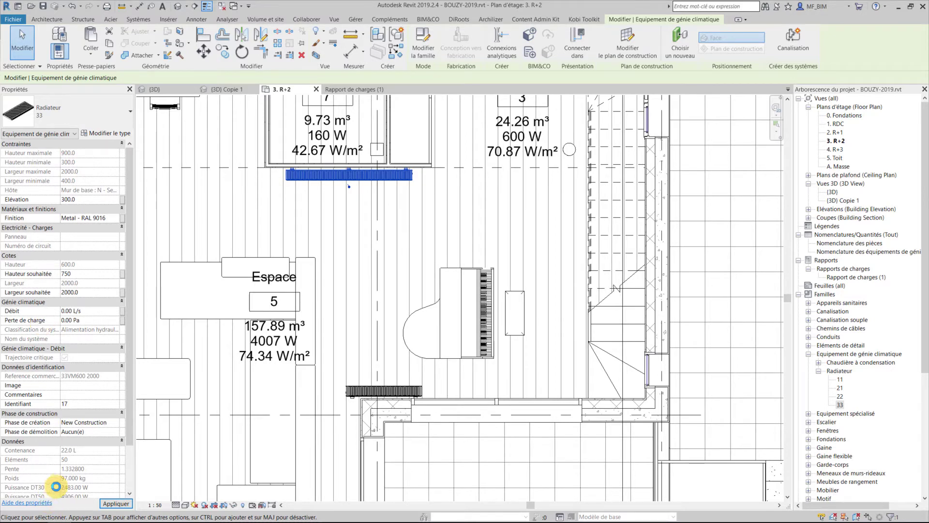
{"action": "left_click", "coordinate": [72, 492]}
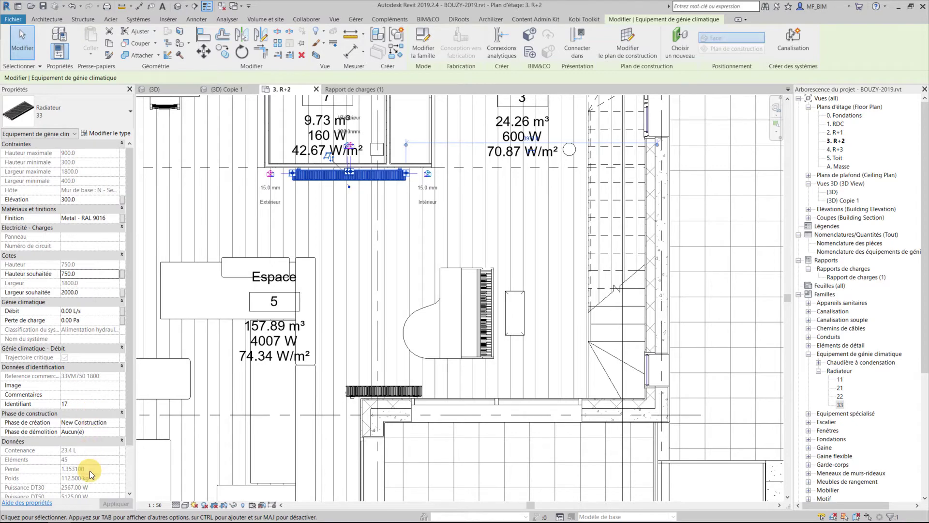
Switch the radiator below Espace 7 to type 21.
{"action": "left_click", "coordinate": [71, 121]}
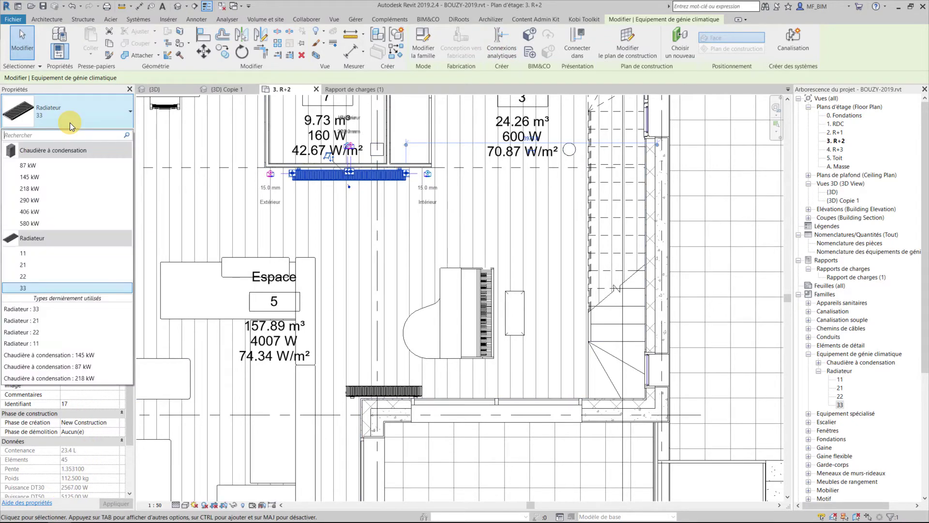
{"action": "left_click", "coordinate": [29, 268]}
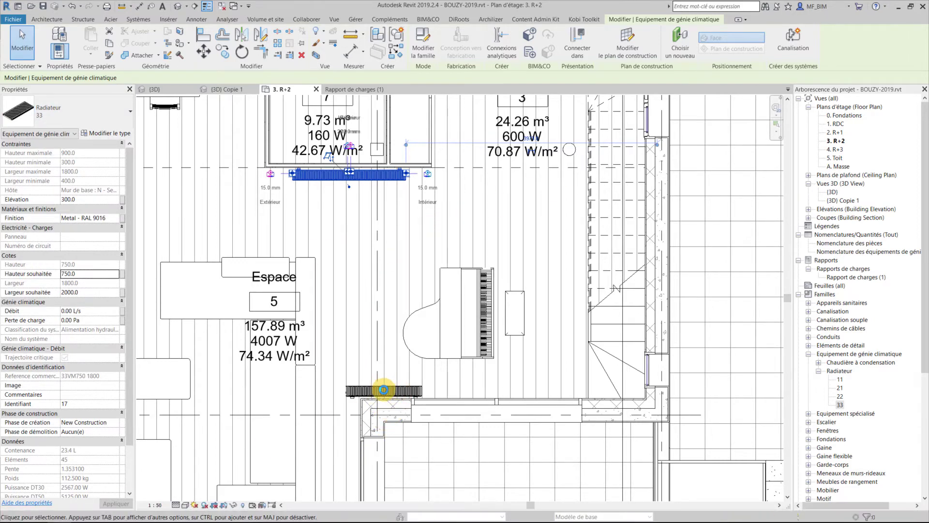
{"action": "left_click", "coordinate": [384, 390]}
{"action": "scroll", "coordinate": [384, 390], "scroll_direction": "up", "scroll_amount": 1}
{"action": "scroll", "coordinate": [384, 390], "scroll_direction": "up", "scroll_amount": 2}
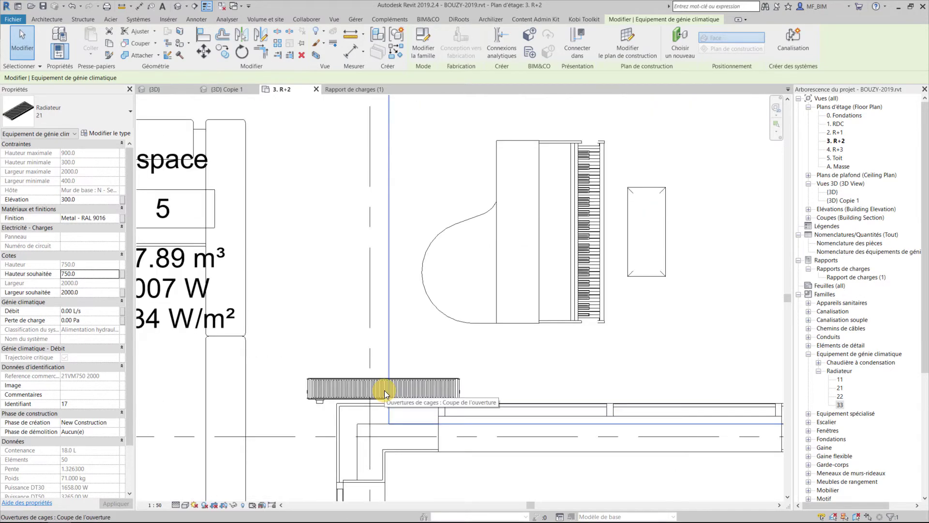
Set the bottom-wall radiator by the piano to 800 mm desired width and 900 mm desired height.
{"action": "left_click", "coordinate": [383, 383]}
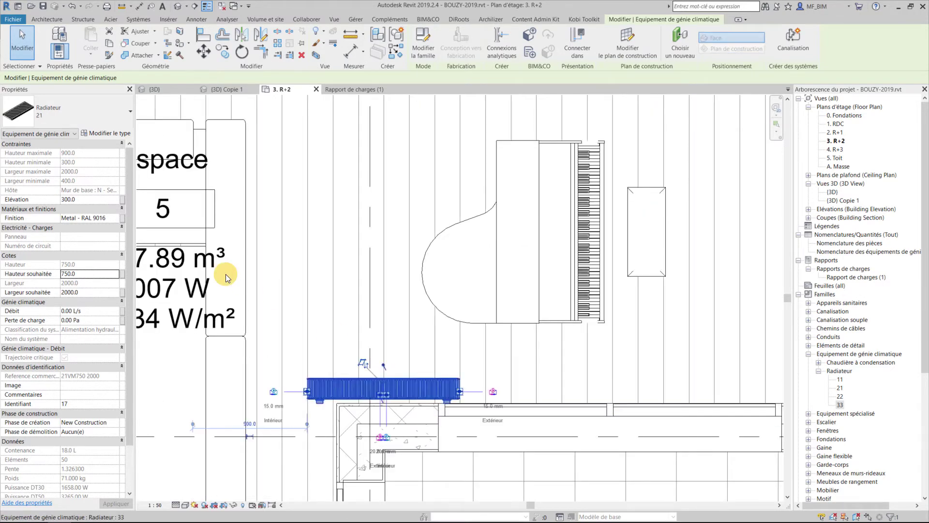
{"action": "left_click", "coordinate": [78, 289]}
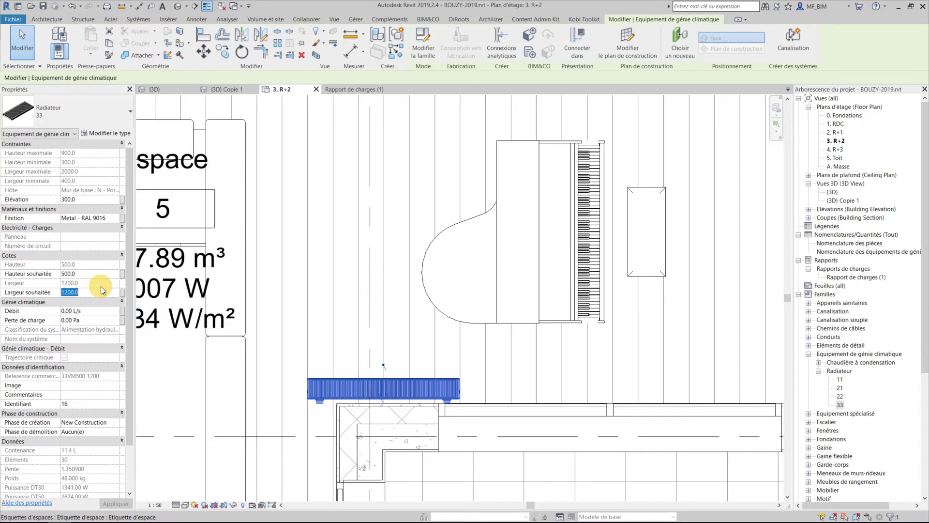
{"action": "type", "text": "800"}
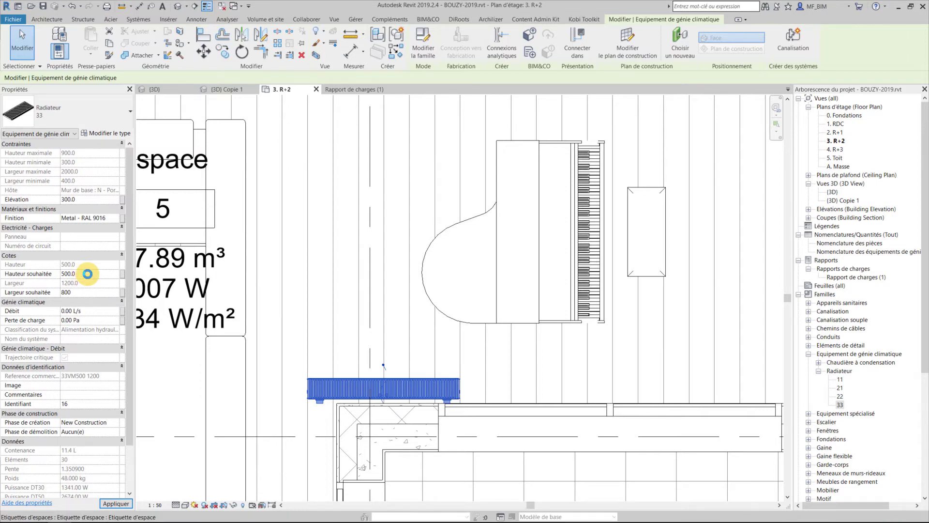
{"action": "left_click", "coordinate": [87, 274]}
{"action": "type", "text": "900"}
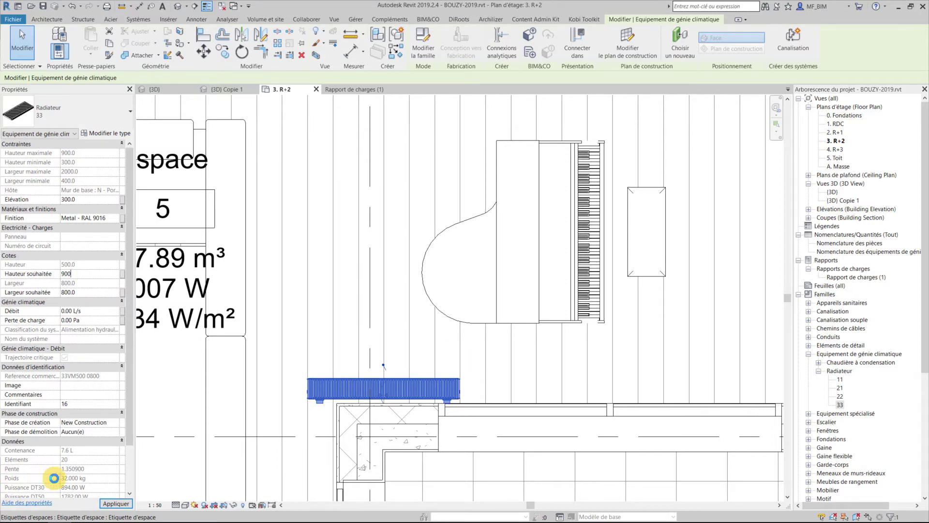
{"action": "key", "text": "Return"}
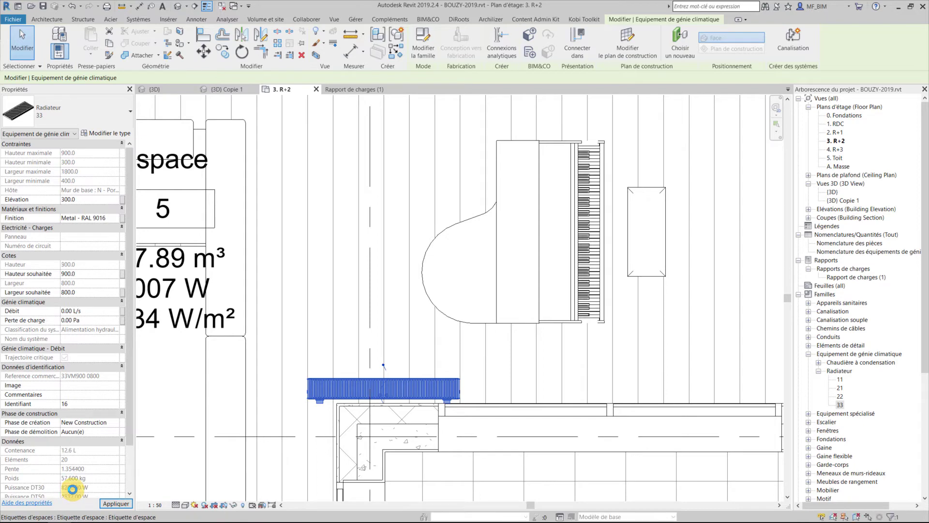
Rehost the left-wall radiator onto the bottom wall face of Espace 5.
{"action": "scroll", "coordinate": [495, 326], "scroll_direction": "down", "scroll_amount": 1}
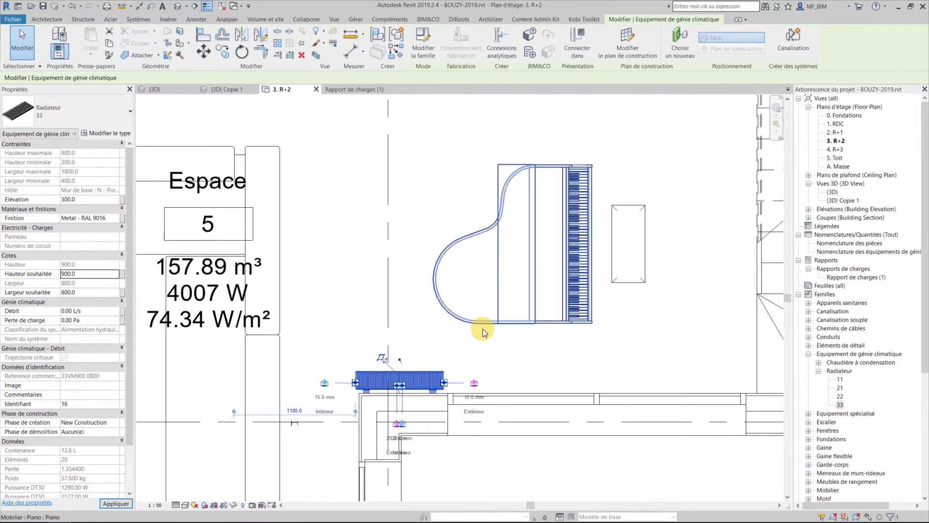
{"action": "scroll", "coordinate": [439, 414], "scroll_direction": "down", "scroll_amount": 2}
{"action": "middle_click_drag", "start_coordinate": [492, 421], "coordinate": [556, 232]}
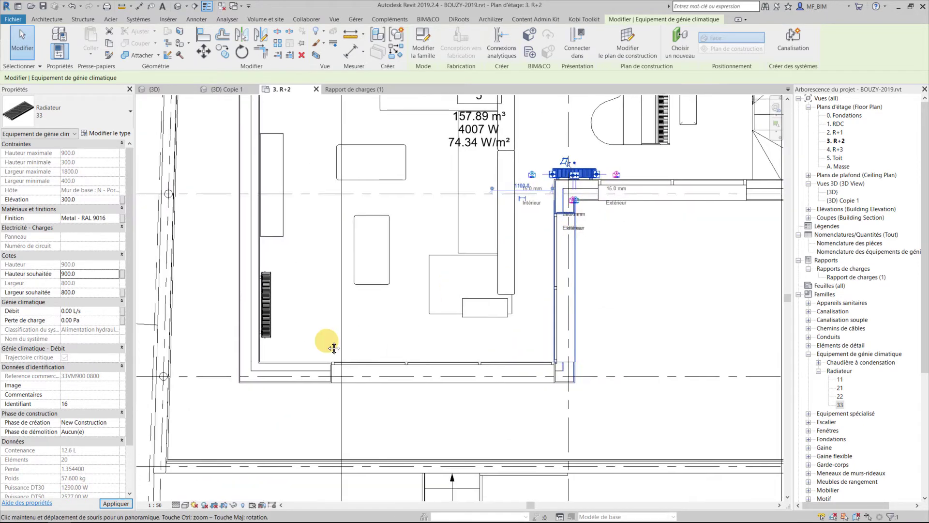
{"action": "scroll", "coordinate": [276, 337], "scroll_direction": "up", "scroll_amount": 1}
{"action": "scroll", "coordinate": [259, 322], "scroll_direction": "up", "scroll_amount": 1}
{"action": "scroll", "coordinate": [227, 300], "scroll_direction": "up", "scroll_amount": 2}
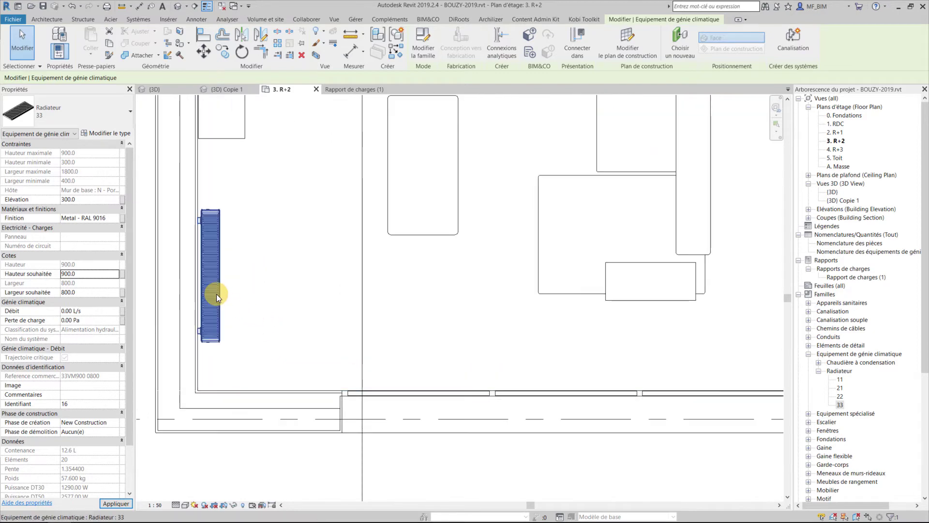
{"action": "left_click", "coordinate": [217, 293]}
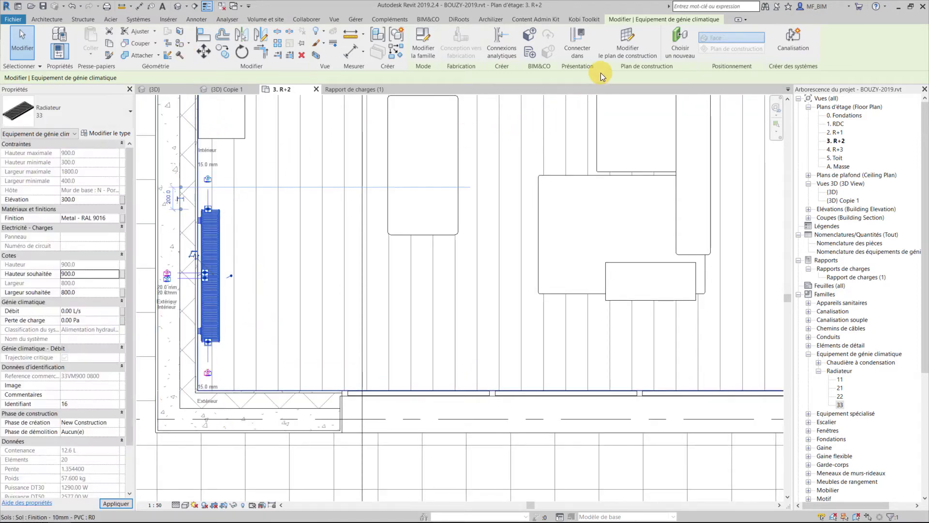
{"action": "left_click", "coordinate": [662, 50]}
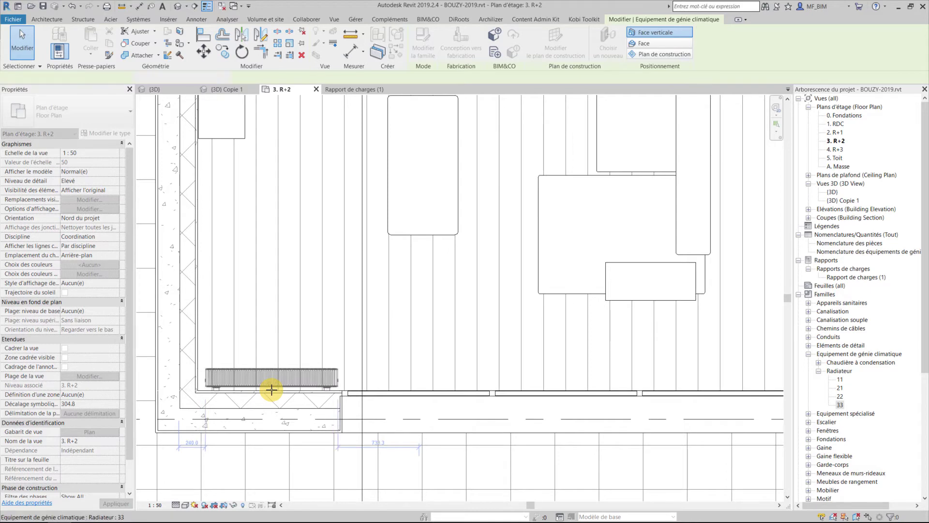
{"action": "left_click", "coordinate": [271, 390]}
{"action": "key", "text": "Escape"}
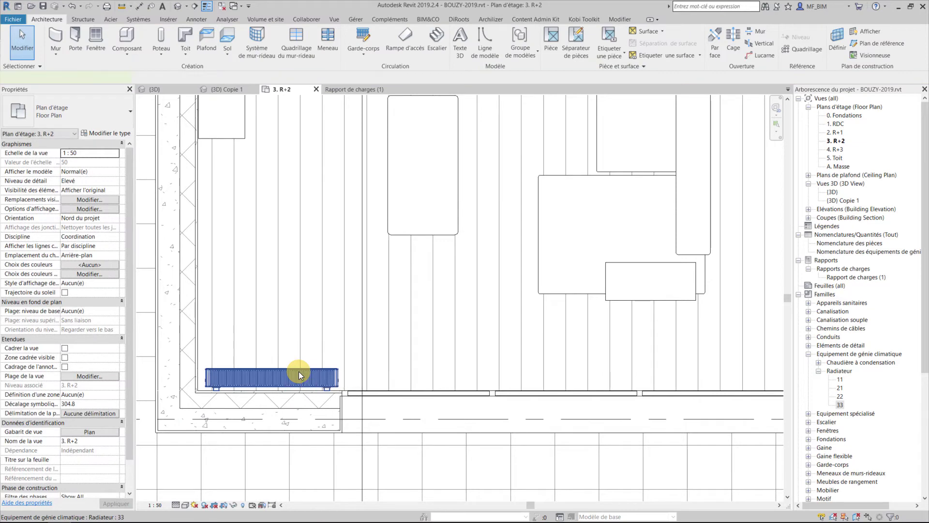
Resize the relocated radiator to 1200 mm wide and 900 mm high (33VM900 1200).
{"action": "left_click", "coordinate": [298, 374]}
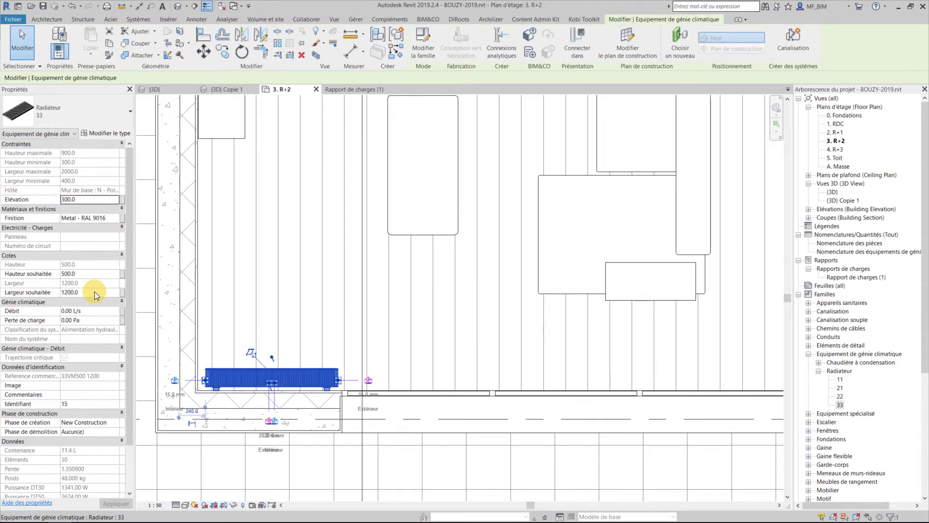
{"action": "left_click", "coordinate": [95, 291]}
{"action": "type", "text": "20"}
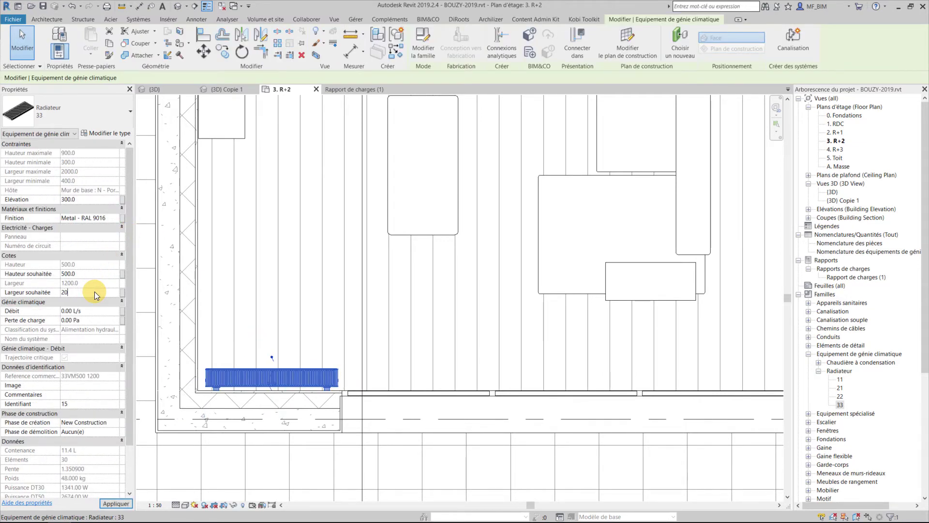
{"action": "left_click_drag", "start_coordinate": [94, 291], "coordinate": [22, 293]}
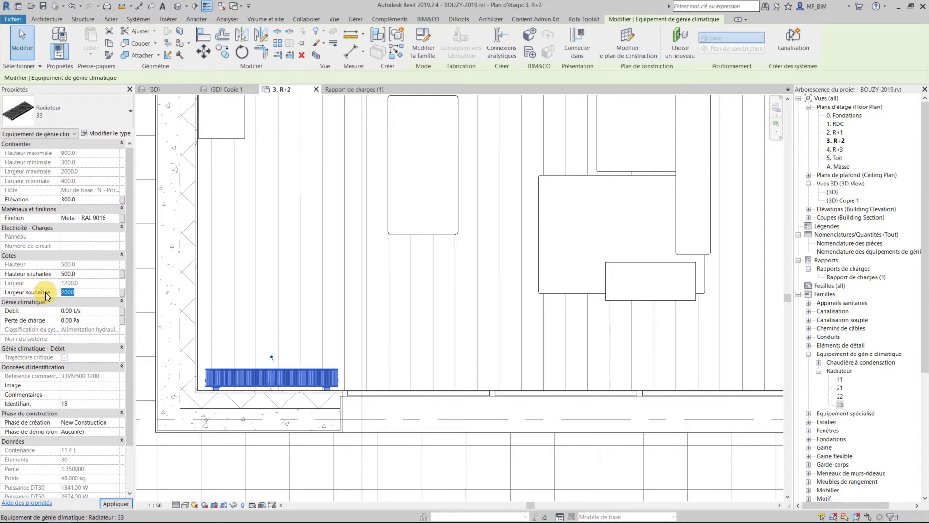
{"action": "type", "text": "00"}
{"action": "left_click", "coordinate": [93, 274]}
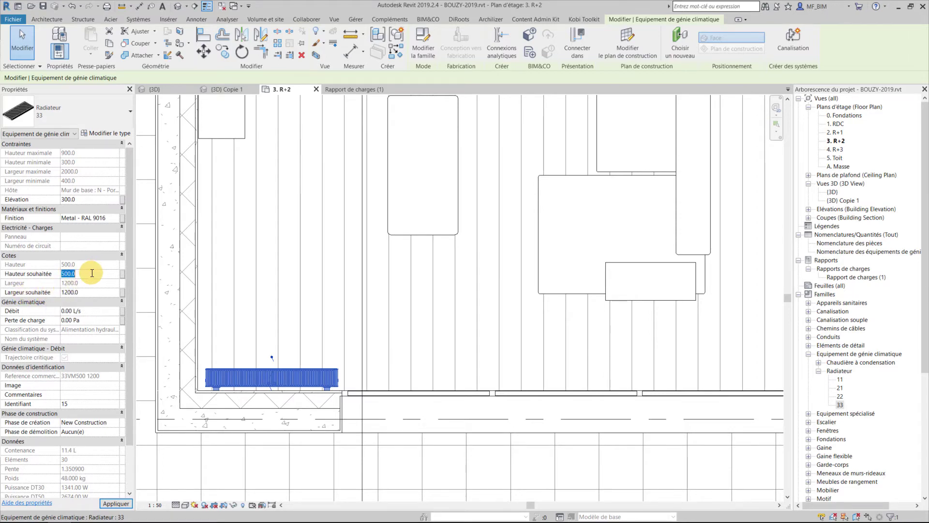
{"action": "type", "text": "900"}
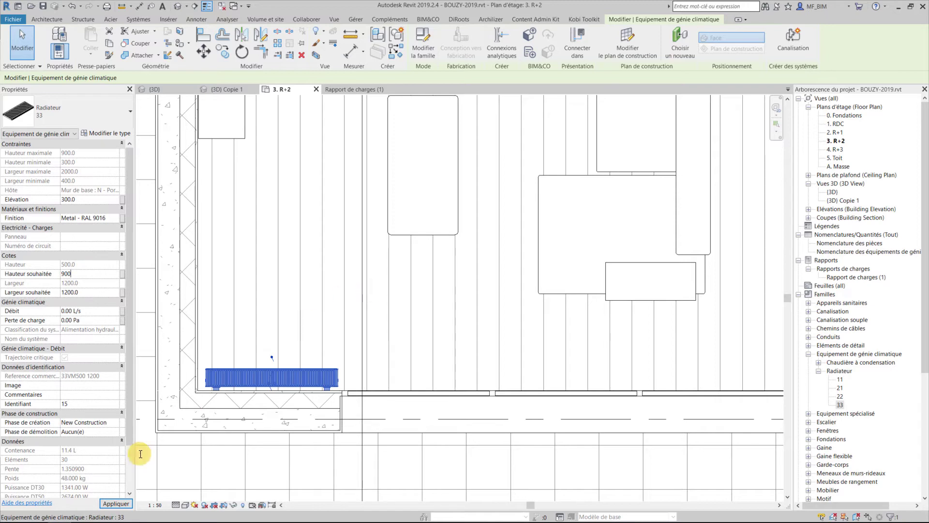
{"action": "left_click", "coordinate": [68, 482]}
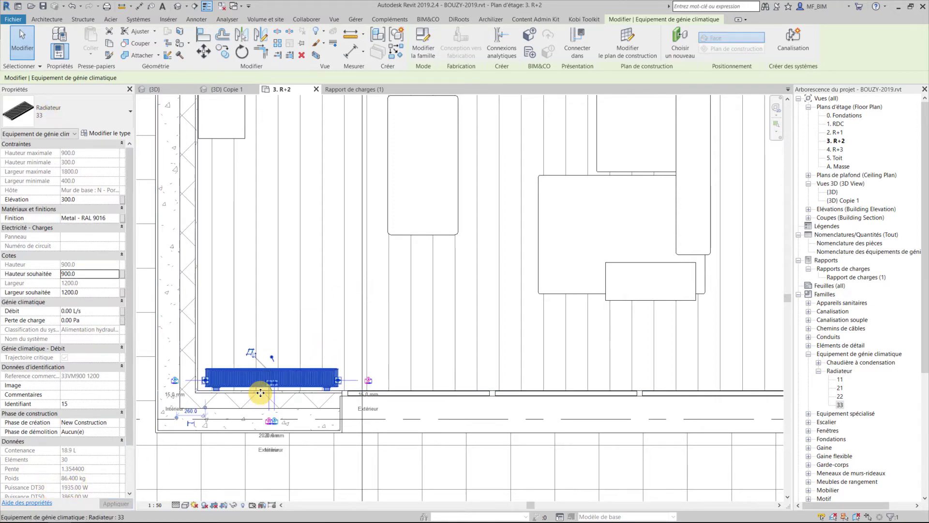
Check the 800-wide living-room radiator and the type 21 radiator above the room.
{"action": "scroll", "coordinate": [259, 394], "scroll_direction": "down", "scroll_amount": 3}
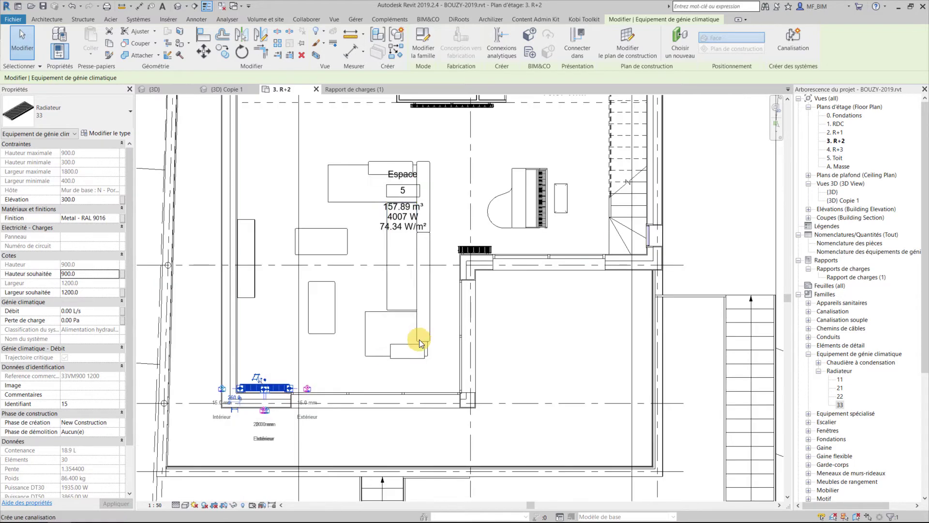
{"action": "left_click", "coordinate": [472, 251]}
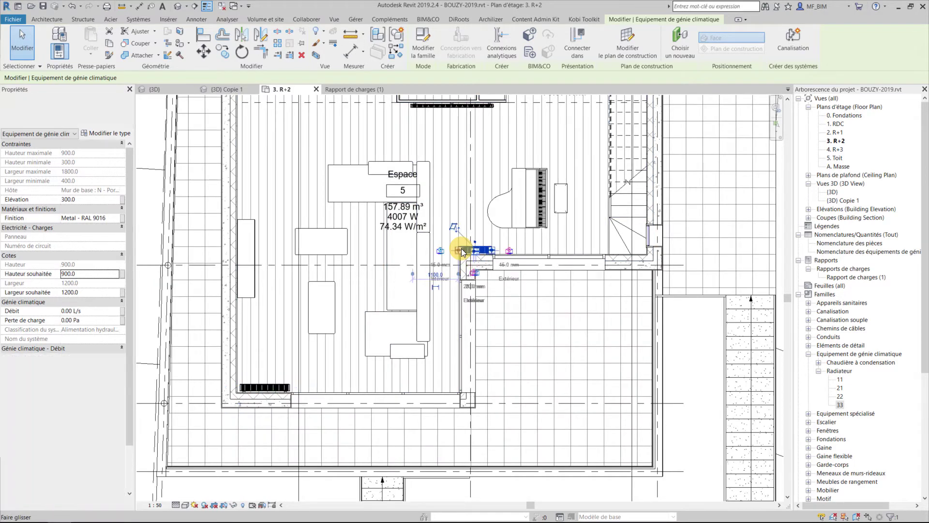
{"action": "middle_click_drag", "start_coordinate": [415, 227], "coordinate": [403, 321]}
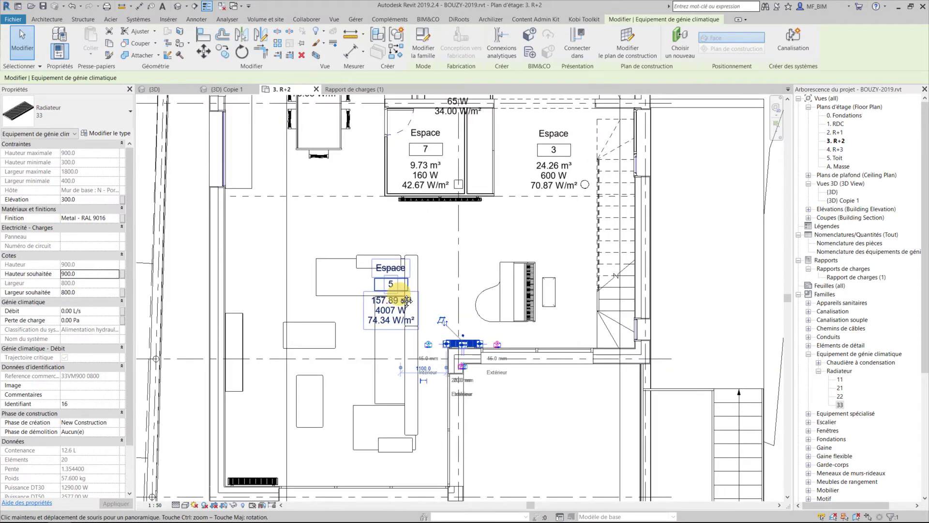
{"action": "left_click", "coordinate": [436, 201]}
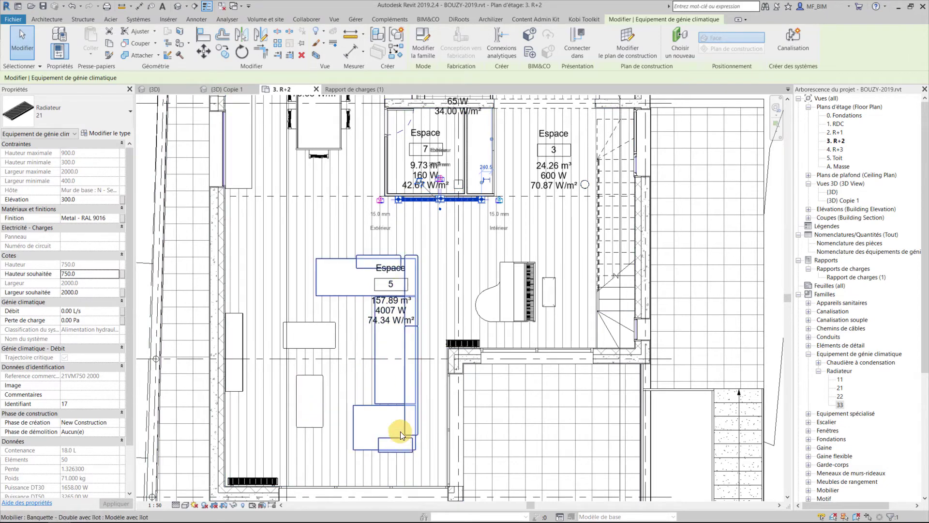
{"action": "scroll", "coordinate": [477, 327], "scroll_direction": "down", "scroll_amount": 2}
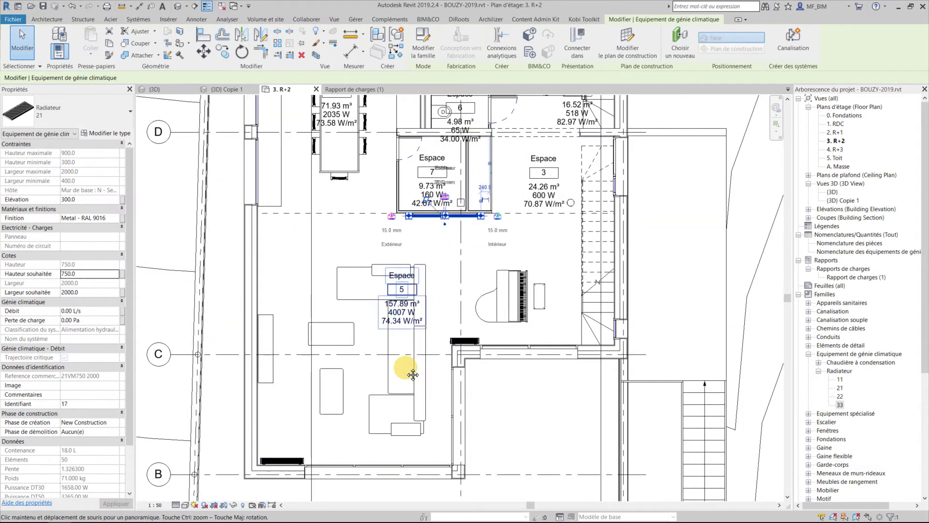
{"action": "middle_click_drag", "start_coordinate": [412, 304], "coordinate": [413, 390]}
{"action": "key", "text": "Escape"}
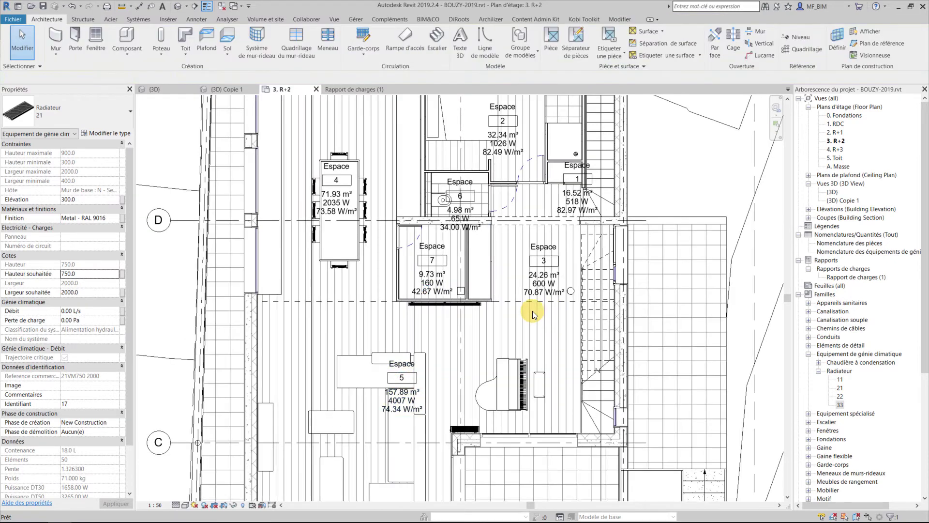
Clear the selection and zoom out to show the whole R+2 plan.
{"action": "scroll", "coordinate": [533, 311], "scroll_direction": "down", "scroll_amount": 1}
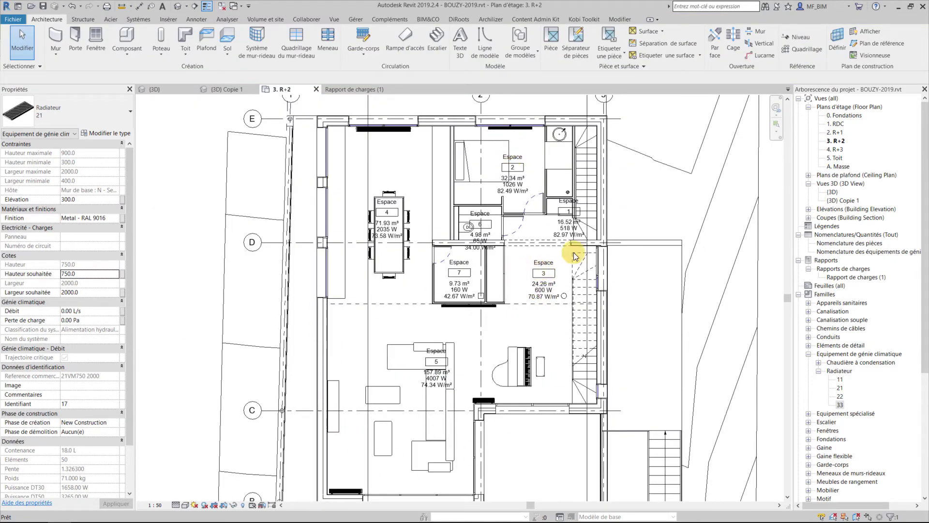
{"action": "key", "text": "Escape"}
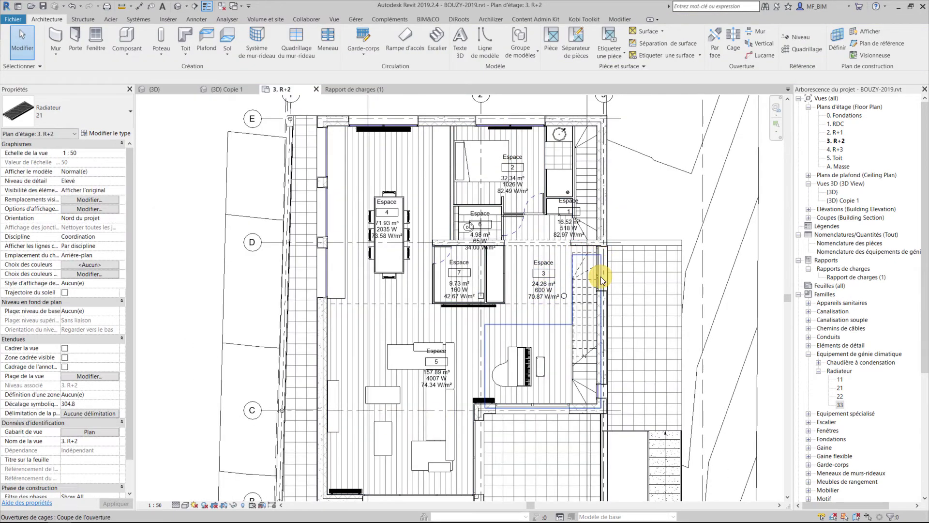
{"action": "scroll", "coordinate": [586, 248], "scroll_direction": "up", "scroll_amount": 5}
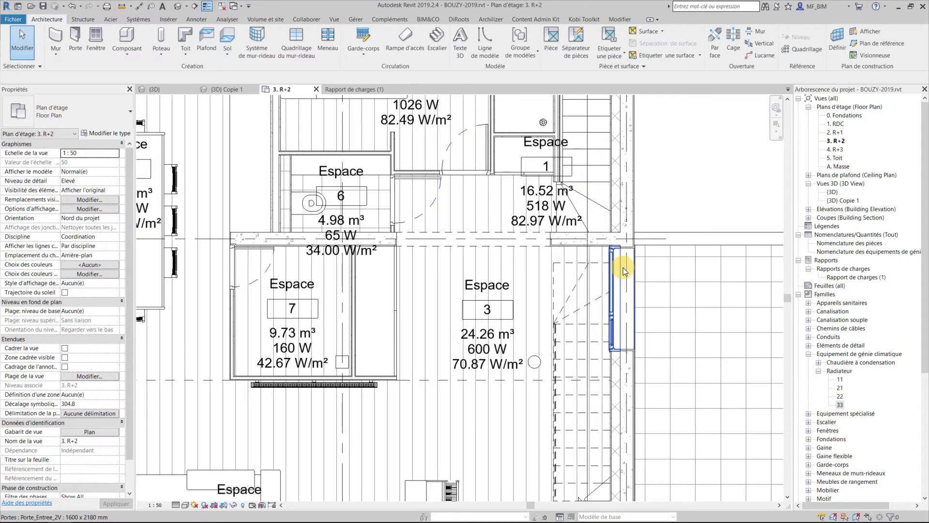
{"action": "scroll", "coordinate": [537, 269], "scroll_direction": "down", "scroll_amount": 2}
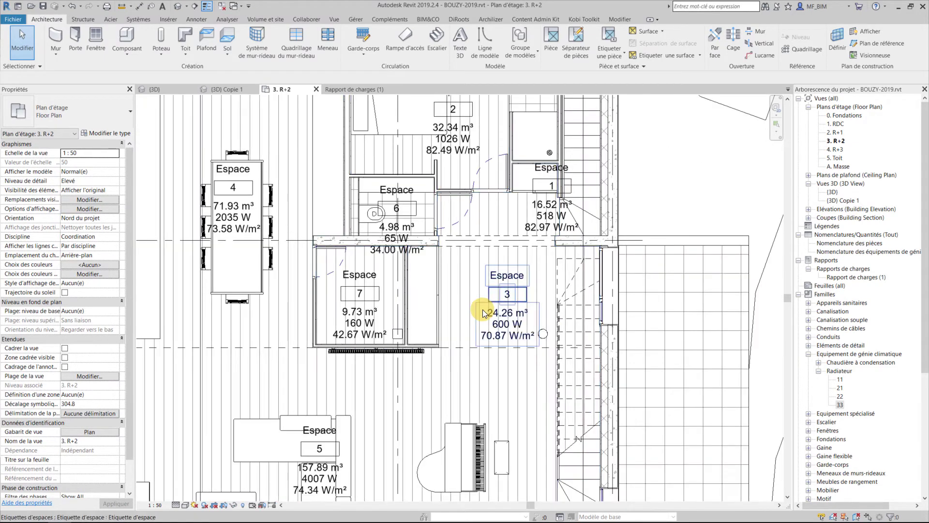
{"action": "scroll", "coordinate": [490, 328], "scroll_direction": "down", "scroll_amount": 1}
{"action": "scroll", "coordinate": [490, 329], "scroll_direction": "down", "scroll_amount": 1}
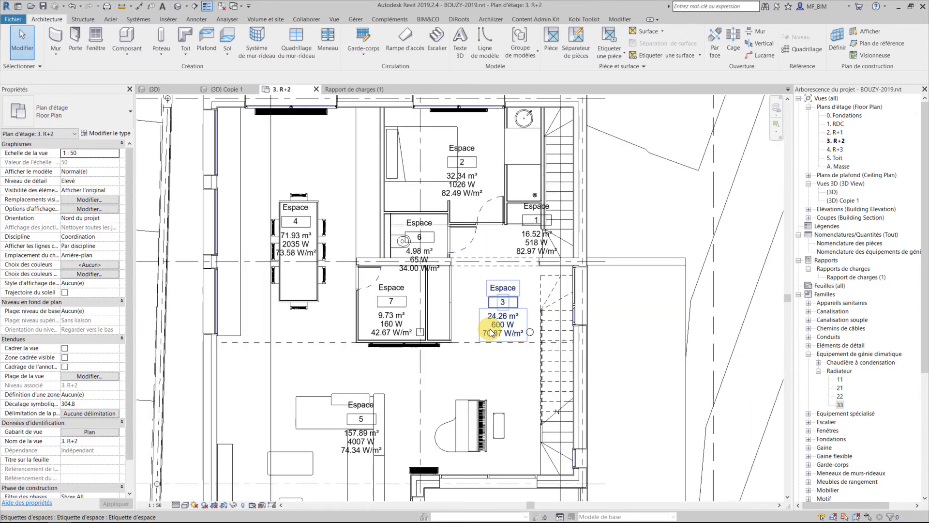
{"action": "scroll", "coordinate": [492, 331], "scroll_direction": "down", "scroll_amount": 1}
{"action": "scroll", "coordinate": [490, 334], "scroll_direction": "down", "scroll_amount": 1}
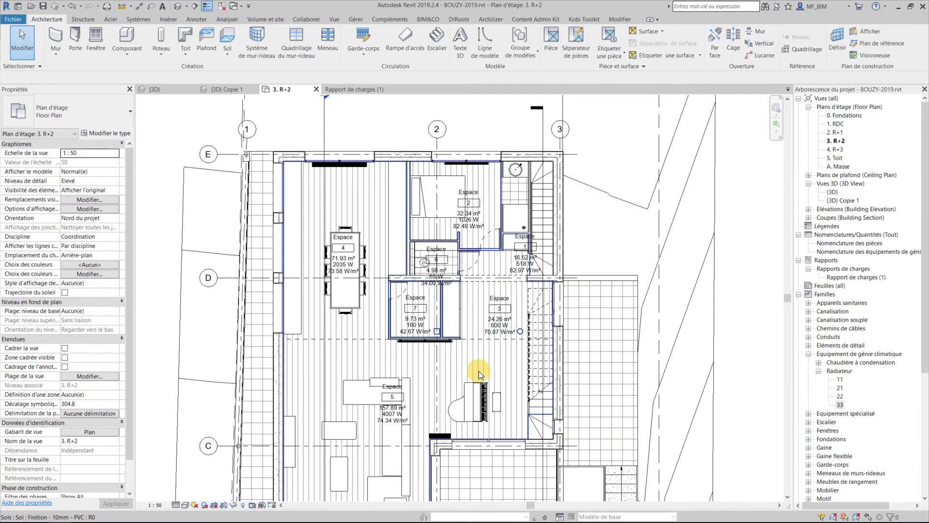
{"action": "mouse_move", "coordinate": [478, 370]}
{"action": "middle_mouse_down"}
{"action": "mouse_move", "coordinate": [487, 367]}
{"action": "mouse_move", "coordinate": [476, 322]}
{"action": "middle_mouse_up"}
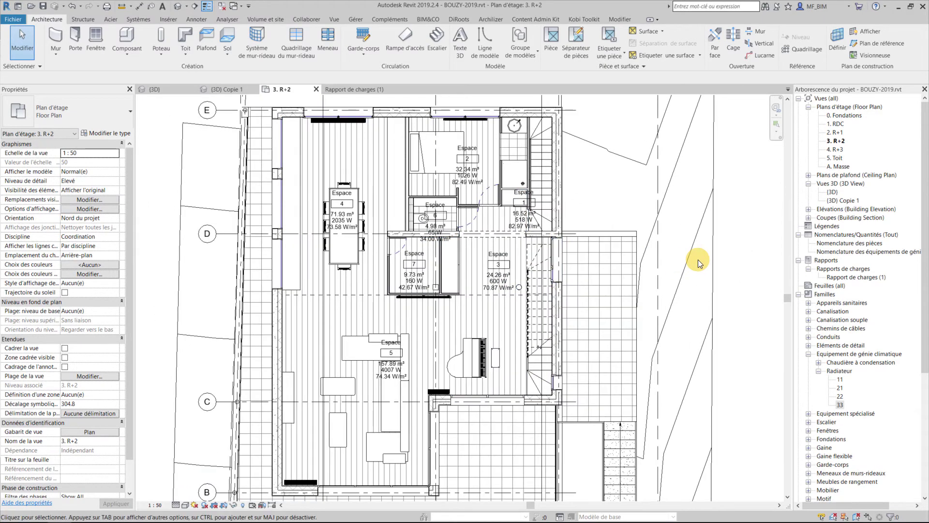
{"action": "left_click", "coordinate": [857, 251]}
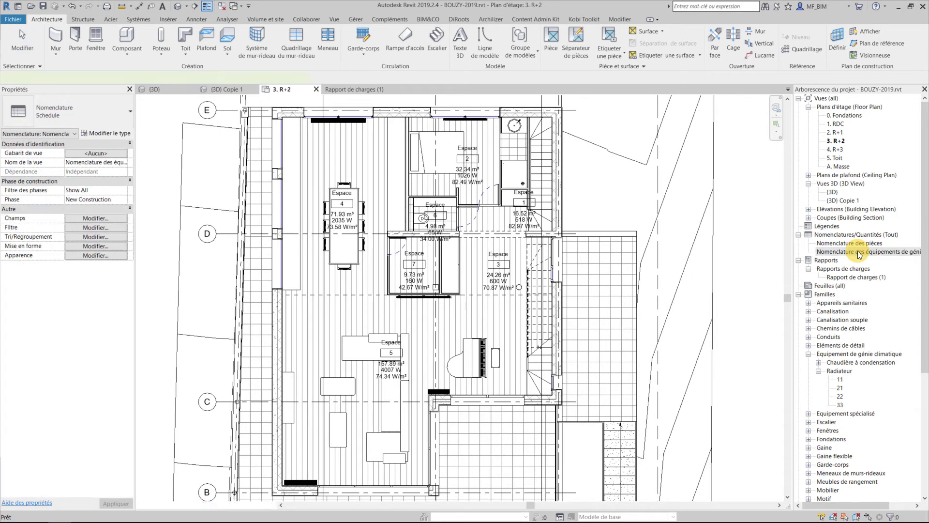
Open the HVAC equipment schedule of the five R+2 radiators and select the dining-room Finition cell.
{"action": "double_click", "coordinate": [857, 251]}
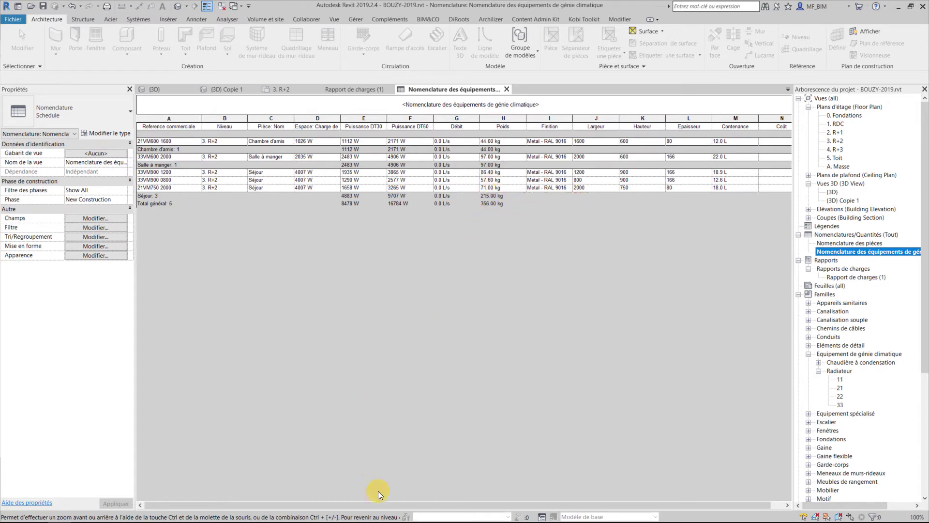
{"action": "left_click", "coordinate": [782, 141]}
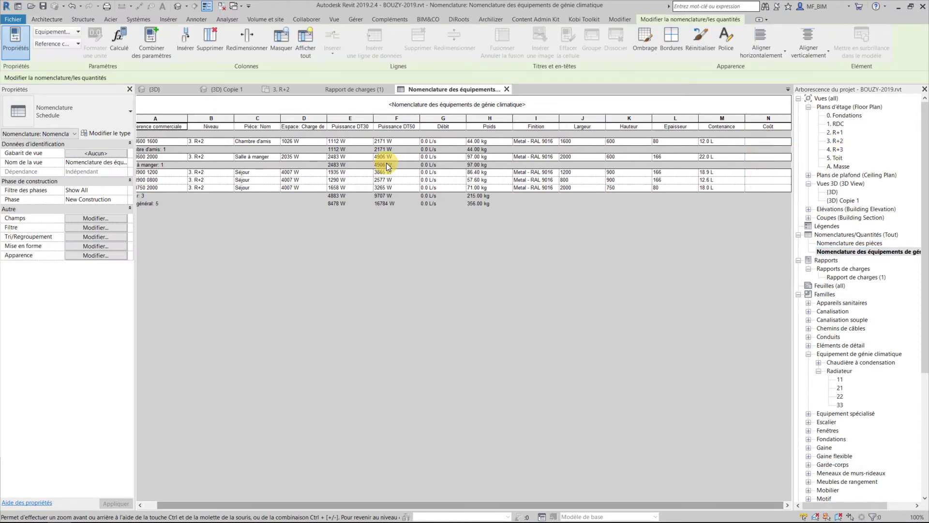
{"action": "left_click_drag", "start_coordinate": [476, 501], "coordinate": [455, 502]}
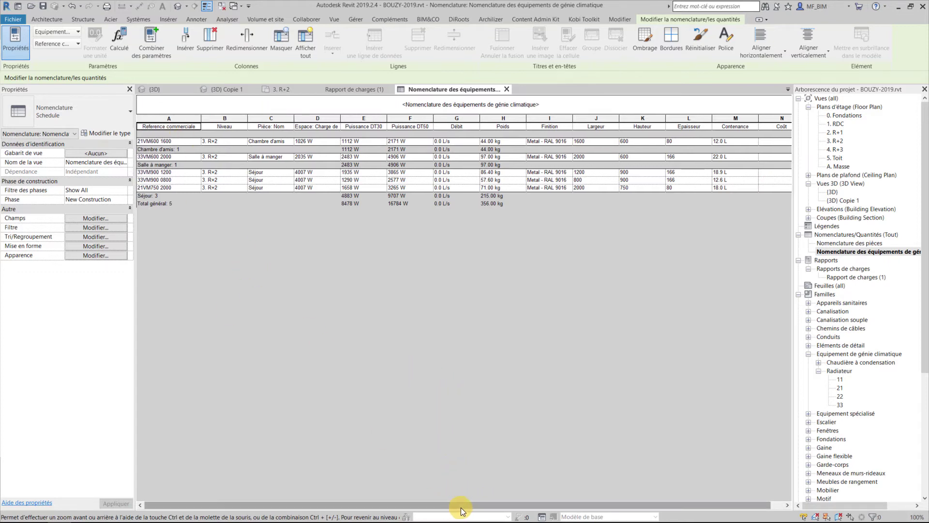
{"action": "left_click_drag", "start_coordinate": [460, 507], "coordinate": [473, 507]}
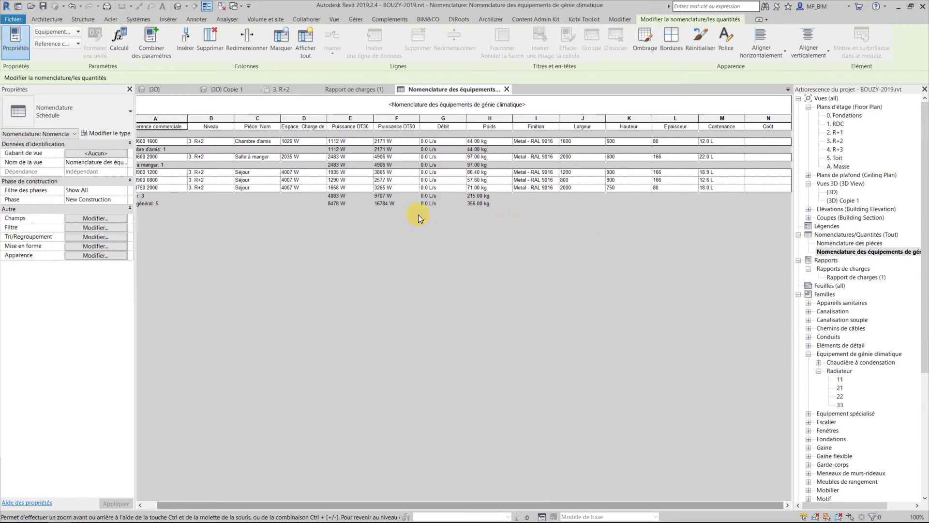
{"action": "left_click", "coordinate": [548, 158]}
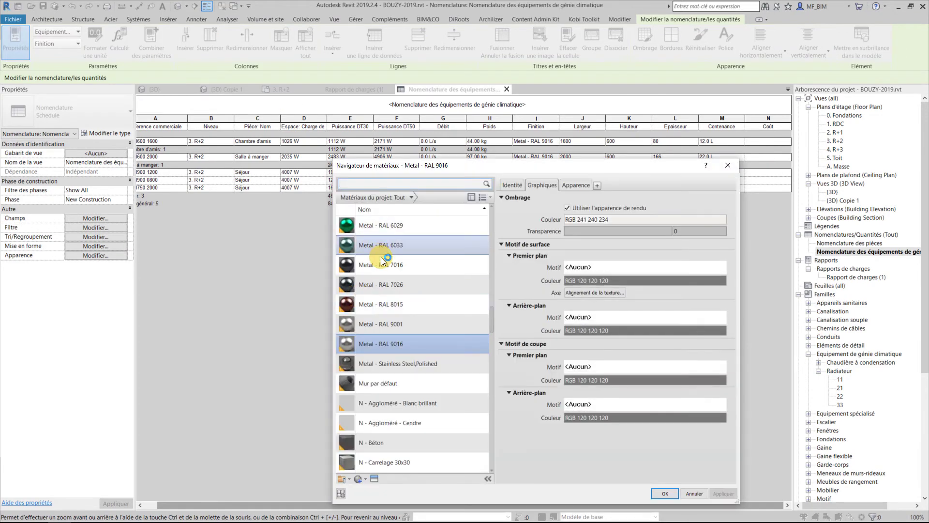
Set the dining-room radiator's finish to Metal - RAL 3028 and the last Séjour radiator's finish to Metal - RAL 1037.
{"action": "scroll", "coordinate": [391, 247], "scroll_direction": "up", "scroll_amount": 2}
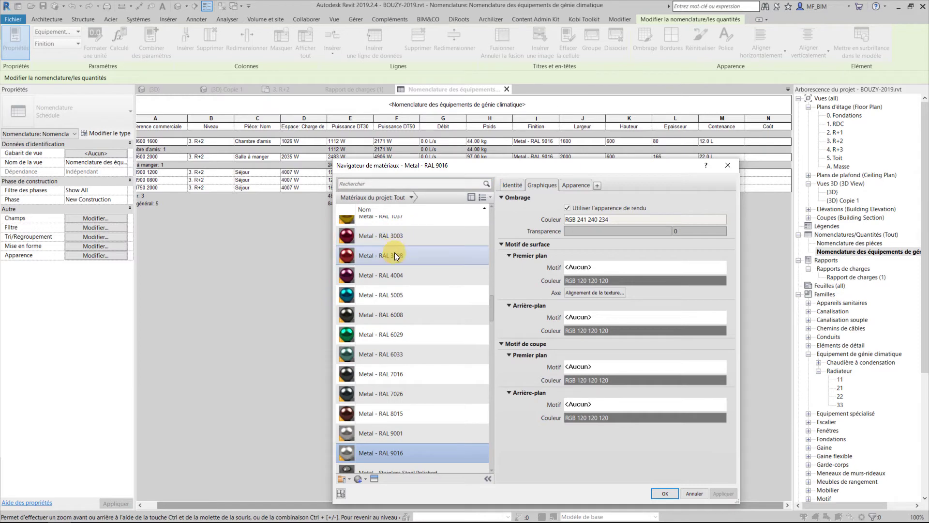
{"action": "left_click", "coordinate": [394, 254]}
{"action": "key", "text": "Escape"}
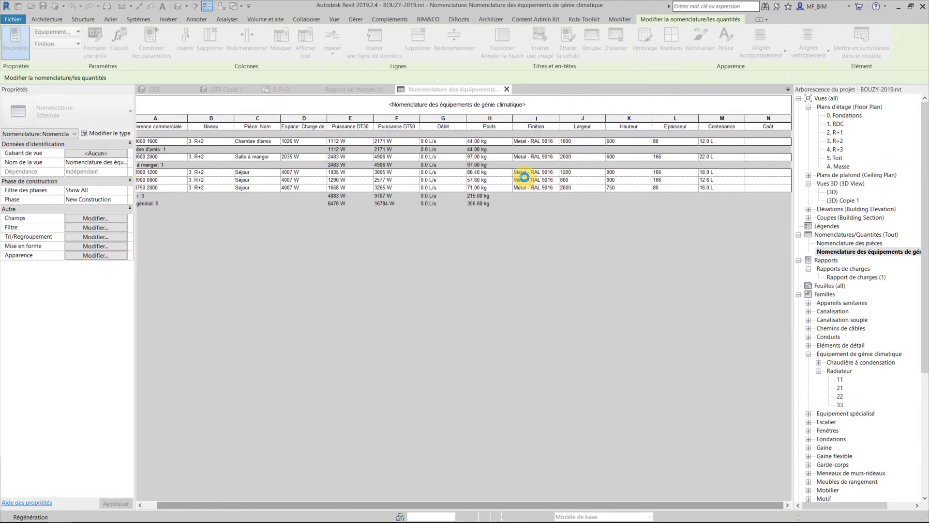
{"action": "left_click", "coordinate": [554, 189]}
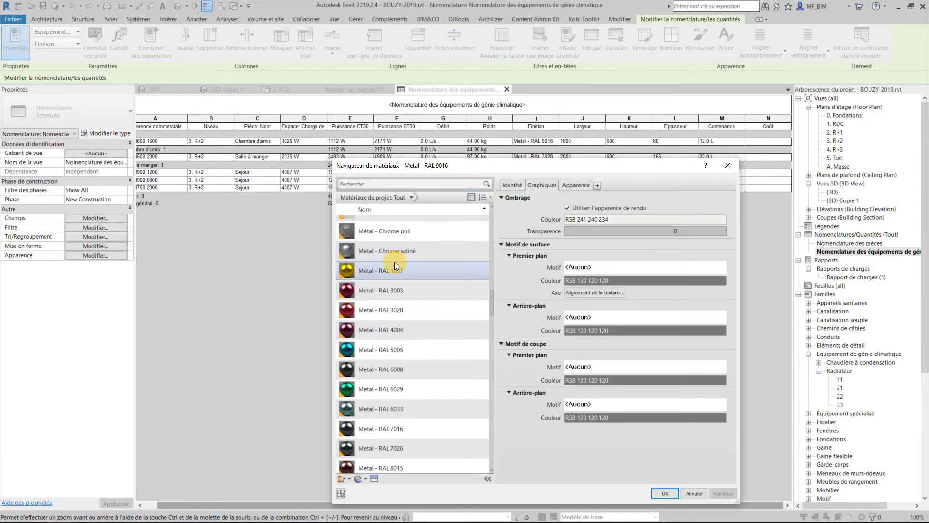
{"action": "left_click", "coordinate": [394, 272]}
{"action": "key", "text": "Return"}
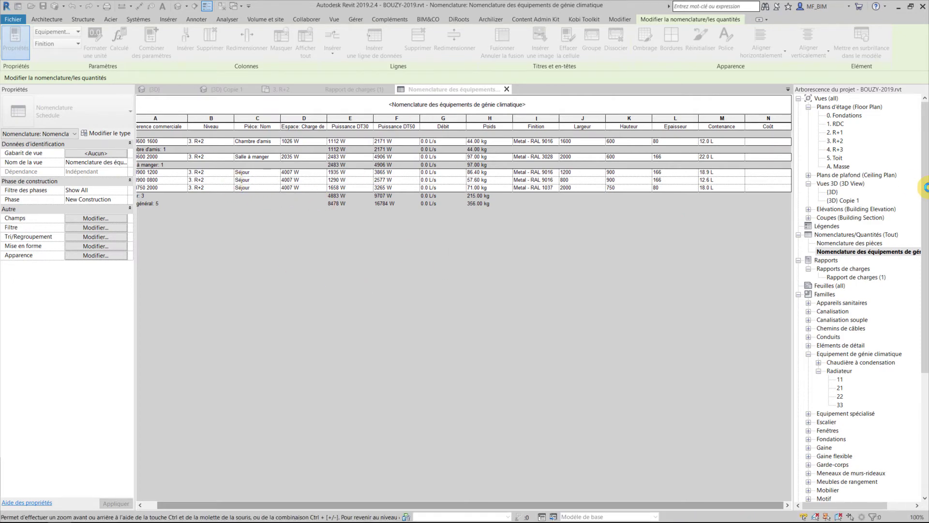
{"action": "left_click", "coordinate": [841, 200]}
{"action": "double_click", "coordinate": [840, 201]}
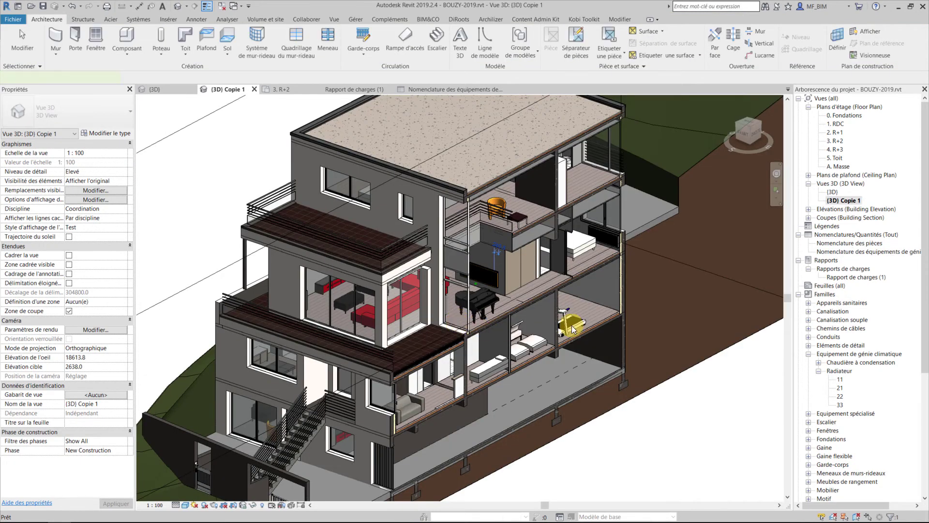
{"action": "left_click", "coordinate": [516, 281]}
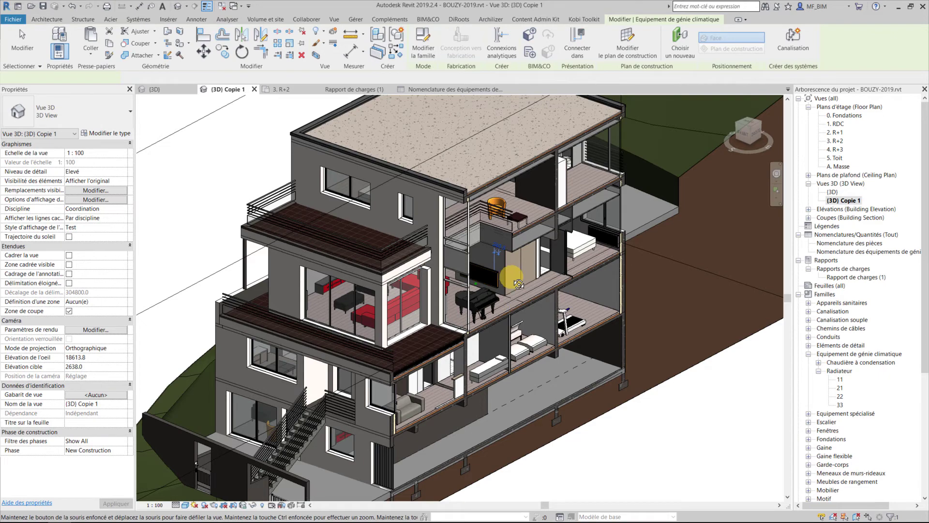
{"action": "scroll", "coordinate": [518, 284], "scroll_direction": "up", "scroll_amount": 3}
{"action": "scroll", "coordinate": [513, 278], "scroll_direction": "up", "scroll_amount": 2}
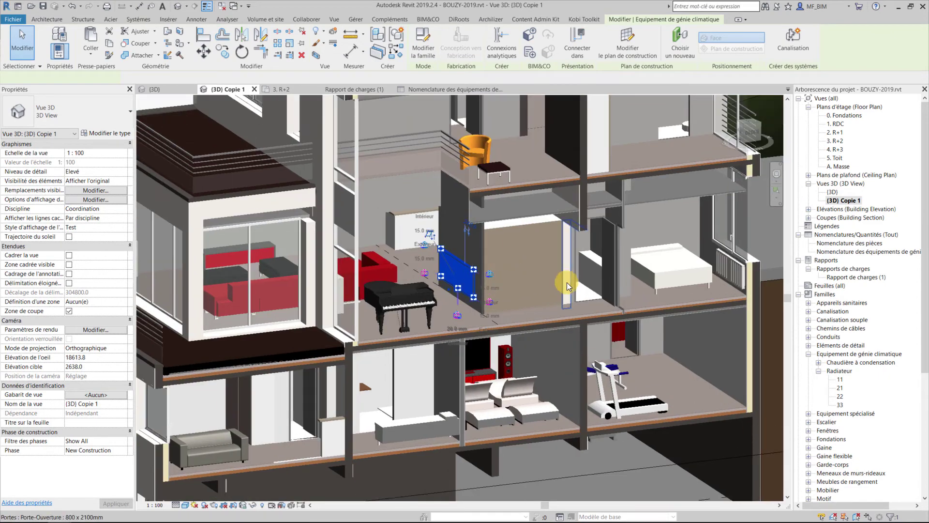
{"action": "scroll", "coordinate": [567, 282], "scroll_direction": "up", "scroll_amount": 1}
{"action": "key", "text": "Escape"}
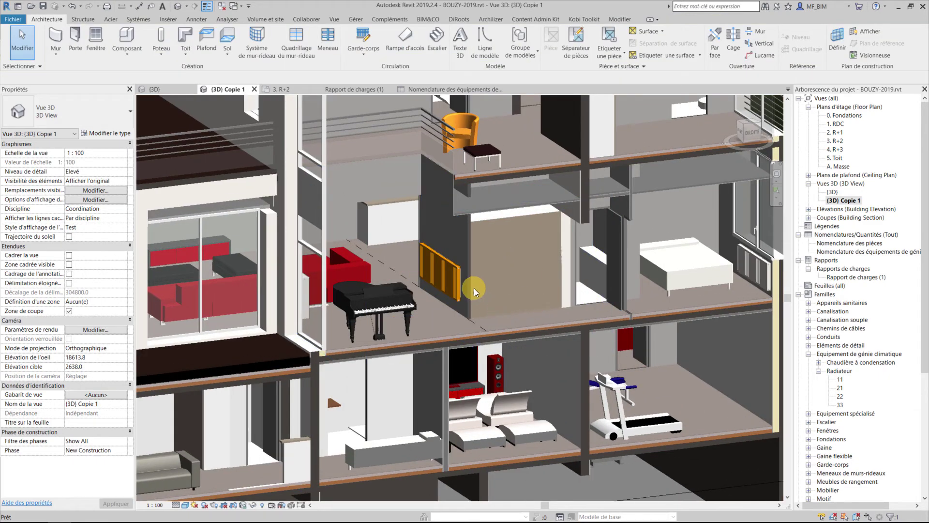
{"action": "scroll", "coordinate": [475, 288], "scroll_direction": "up", "scroll_amount": 1}
{"action": "scroll", "coordinate": [444, 280], "scroll_direction": "up", "scroll_amount": 1}
{"action": "scroll", "coordinate": [417, 252], "scroll_direction": "up", "scroll_amount": 1}
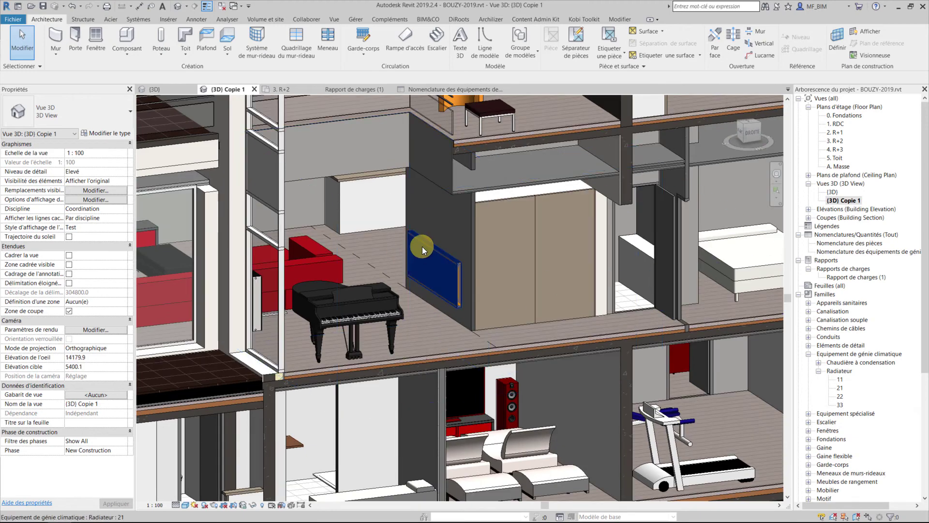
{"action": "scroll", "coordinate": [513, 267], "scroll_direction": "down", "scroll_amount": 2}
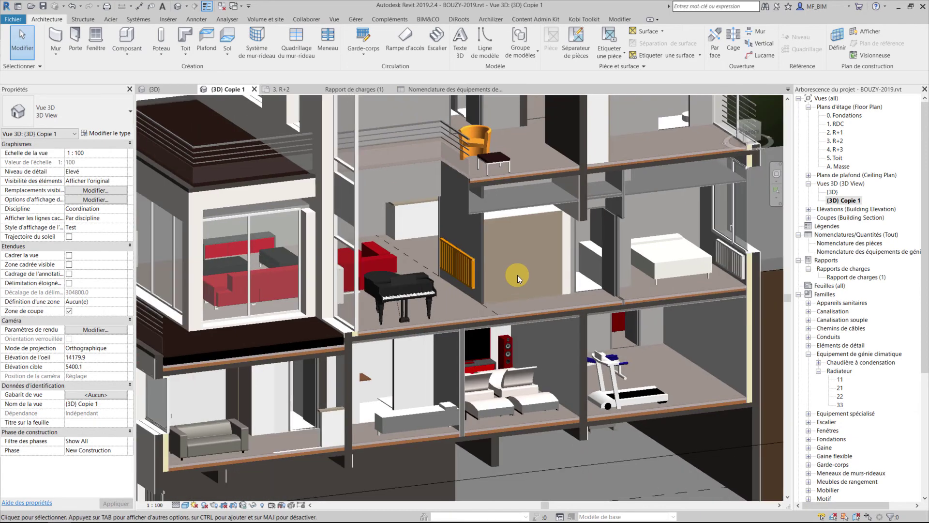
{"action": "scroll", "coordinate": [518, 275], "scroll_direction": "down", "scroll_amount": 1}
{"action": "scroll", "coordinate": [512, 298], "scroll_direction": "down", "scroll_amount": 1}
{"action": "mouse_move", "coordinate": [443, 366]}
{"action": "middle_mouse_down", "text": "shift"}
{"action": "mouse_move", "coordinate": [341, 366]}
{"action": "mouse_move", "coordinate": [375, 356]}
{"action": "middle_mouse_up", "text": "shift"}
{"action": "scroll", "coordinate": [332, 224], "scroll_direction": "up", "scroll_amount": 2}
{"action": "scroll", "coordinate": [329, 269], "scroll_direction": "up", "scroll_amount": 1}
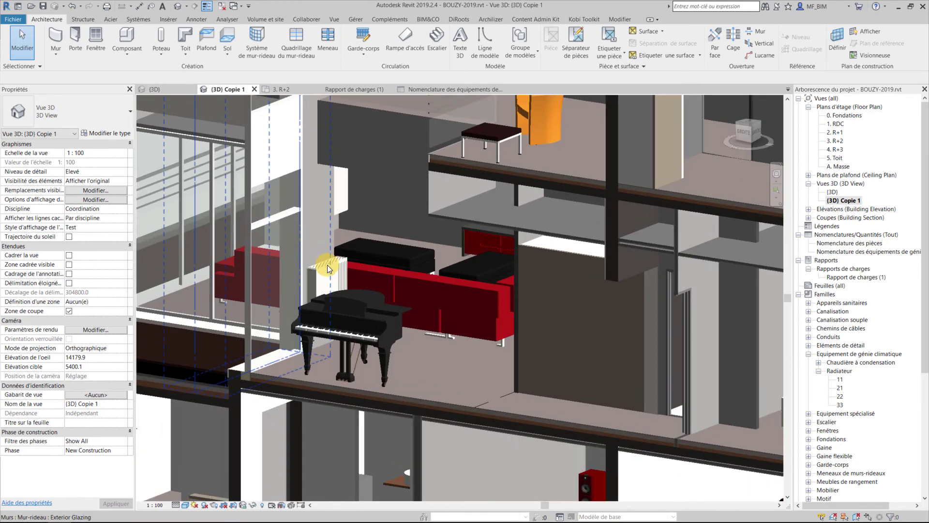
{"action": "middle_click_drag", "start_coordinate": [328, 269], "coordinate": [315, 276], "text": "shift"}
{"action": "left_click", "coordinate": [314, 276]}
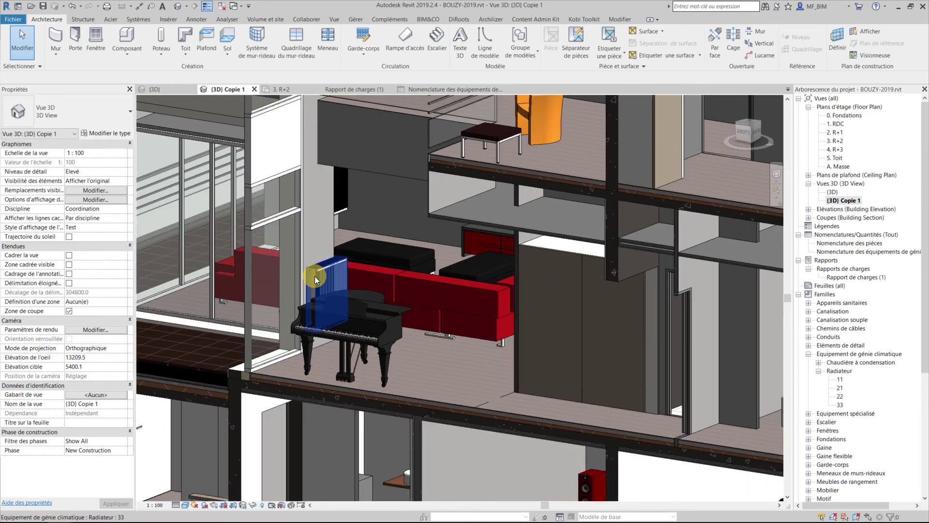
{"action": "left_click", "coordinate": [312, 359]}
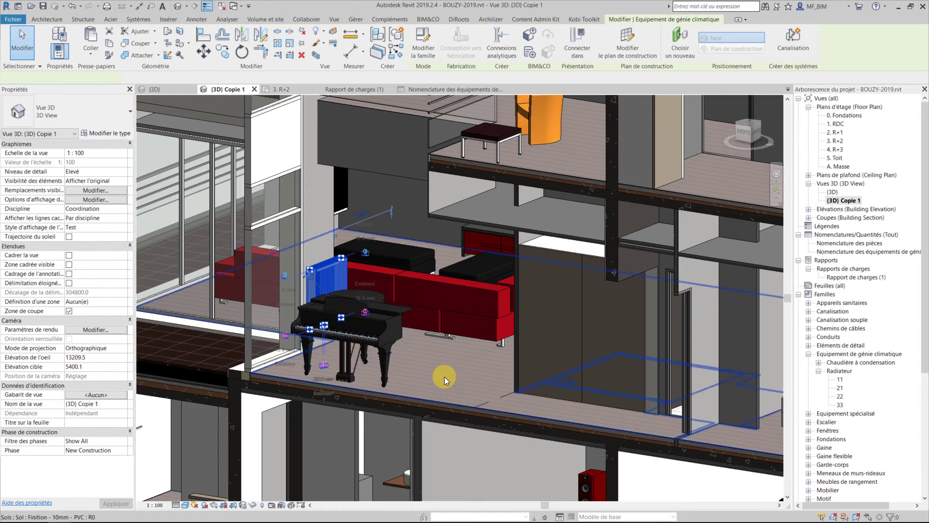
{"action": "scroll", "coordinate": [402, 384], "scroll_direction": "down", "scroll_amount": 2}
{"action": "scroll", "coordinate": [390, 385], "scroll_direction": "down", "scroll_amount": 2}
{"action": "scroll", "coordinate": [378, 406], "scroll_direction": "down", "scroll_amount": 2}
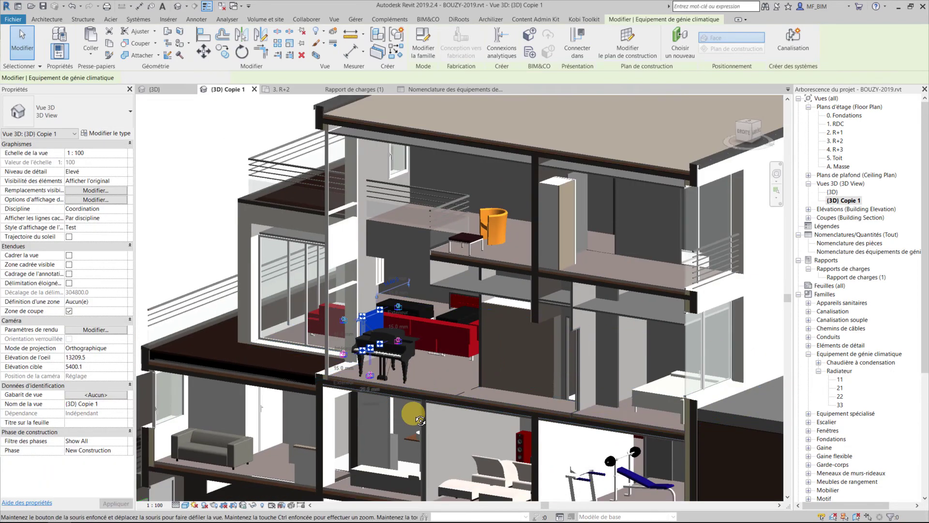
{"action": "mouse_move", "coordinate": [419, 420]}
{"action": "middle_mouse_down", "text": "shift"}
{"action": "mouse_move", "coordinate": [521, 413]}
{"action": "mouse_move", "coordinate": [503, 412]}
{"action": "middle_mouse_up", "text": "shift"}
{"action": "scroll", "coordinate": [501, 419], "scroll_direction": "up", "scroll_amount": 3}
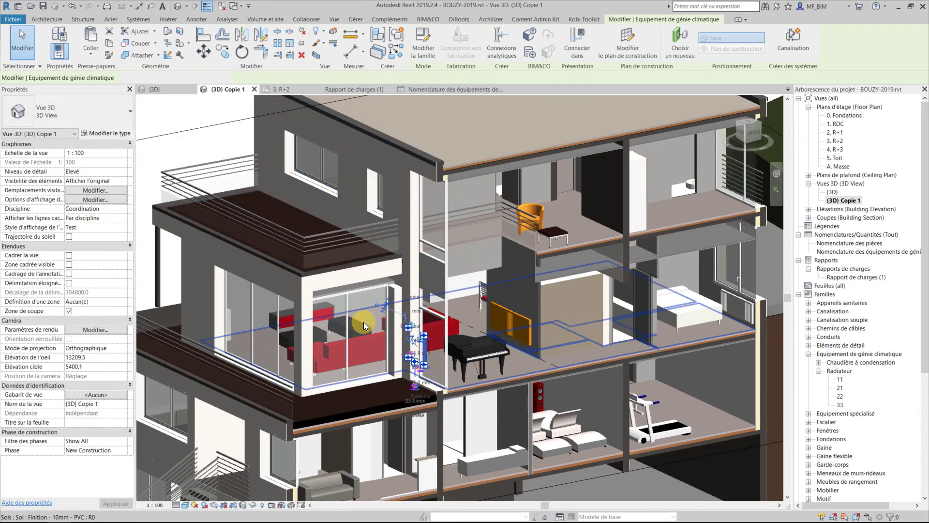
{"action": "scroll", "coordinate": [364, 322], "scroll_direction": "down", "scroll_amount": 1}
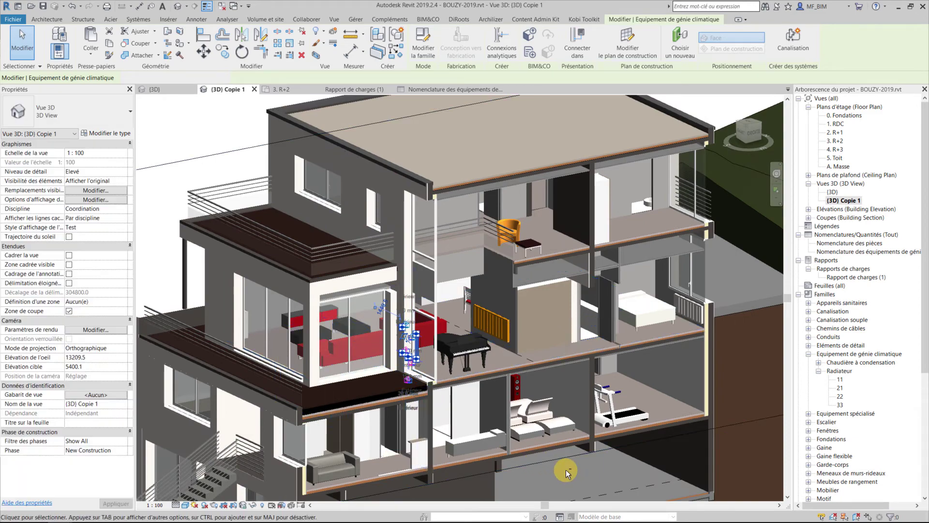
Orbit the 3D view to inspect the radiator on the wall above the piano.
{"action": "mouse_move", "coordinate": [565, 470]}
{"action": "middle_mouse_down", "text": "shift"}
{"action": "mouse_move", "coordinate": [595, 478]}
{"action": "mouse_move", "coordinate": [481, 339]}
{"action": "middle_mouse_up", "text": "shift"}
{"action": "key", "text": "Escape"}
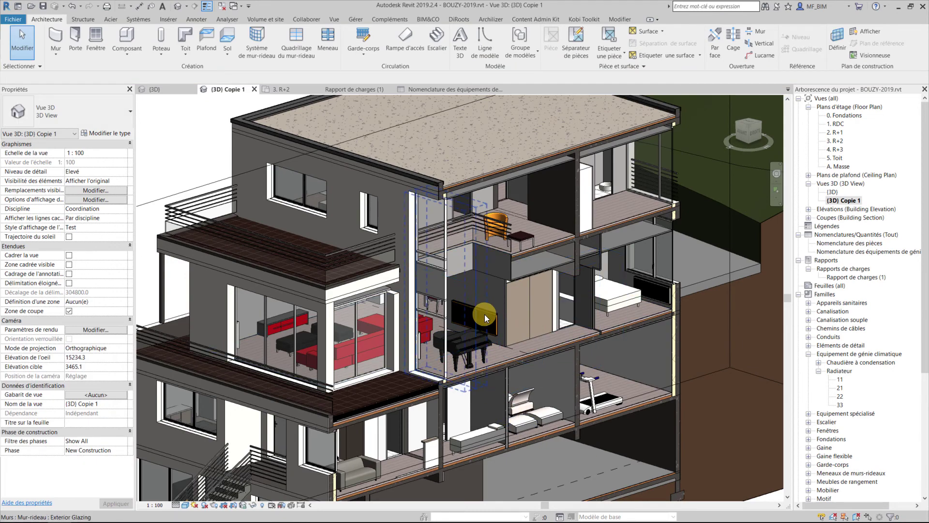
{"action": "scroll", "coordinate": [485, 315], "scroll_direction": "up", "scroll_amount": 1}
{"action": "scroll", "coordinate": [489, 315], "scroll_direction": "up", "scroll_amount": 1}
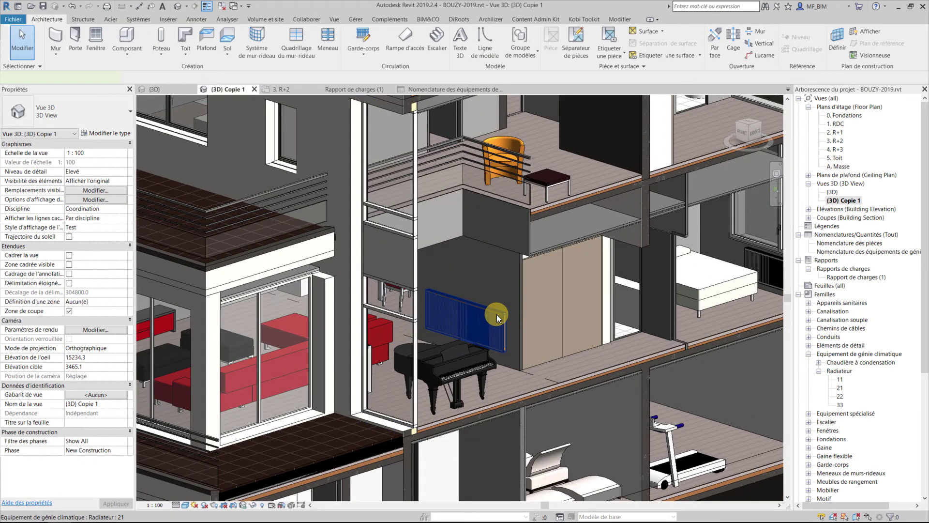
{"action": "left_click", "coordinate": [498, 315]}
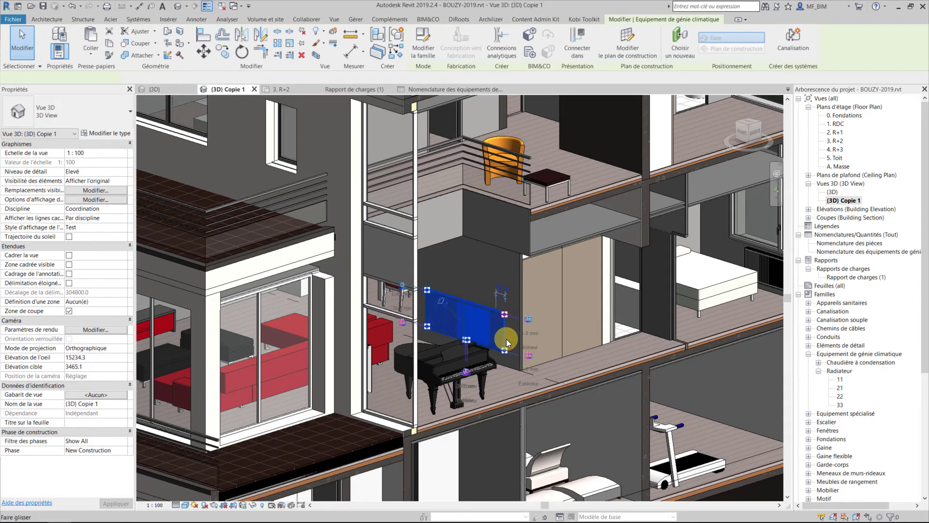
{"action": "middle_click_drag", "start_coordinate": [295, 298], "coordinate": [282, 306], "text": "shift"}
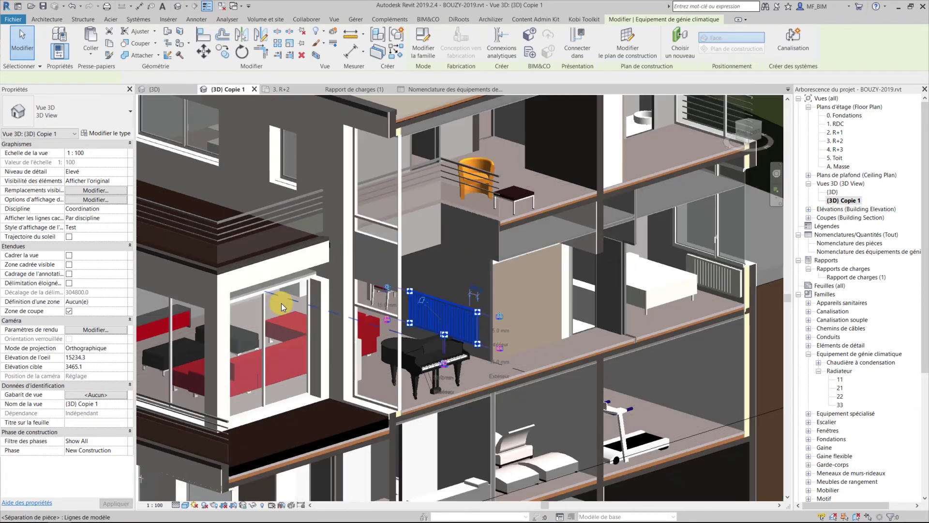
{"action": "scroll", "coordinate": [282, 306], "scroll_direction": "down", "scroll_amount": 1}
{"action": "scroll", "coordinate": [281, 305], "scroll_direction": "down", "scroll_amount": 1}
{"action": "scroll", "coordinate": [445, 353], "scroll_direction": "up", "scroll_amount": 1}
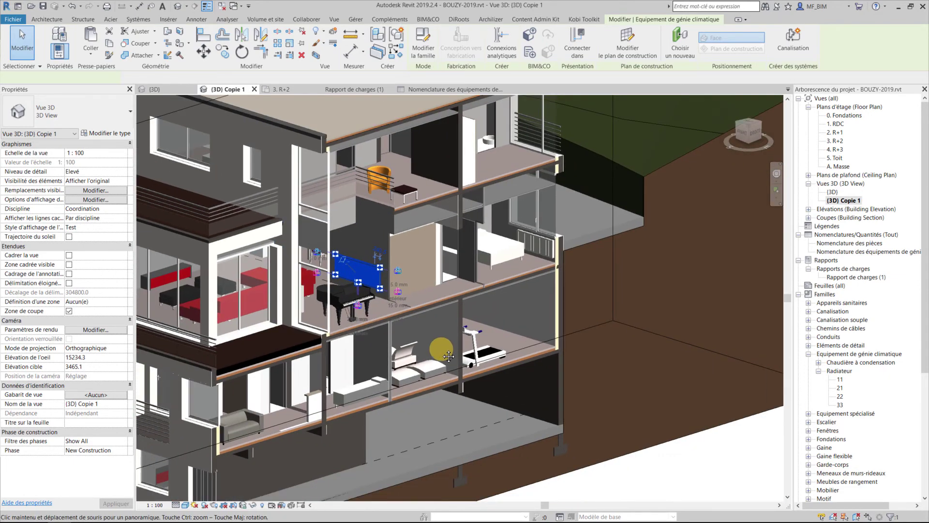
{"action": "scroll", "coordinate": [449, 357], "scroll_direction": "up", "scroll_amount": 1}
{"action": "mouse_move", "coordinate": [426, 367]}
{"action": "middle_mouse_down", "text": "shift"}
{"action": "mouse_move", "coordinate": [390, 340]}
{"action": "mouse_move", "coordinate": [411, 460]}
{"action": "middle_mouse_up", "text": "shift"}
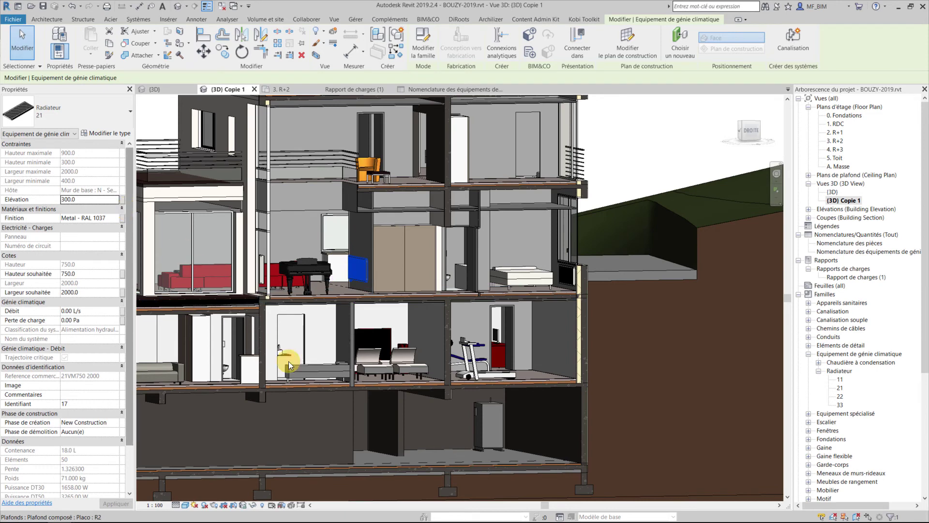
Set the 3D view's discipline to Génie climatique and orbit the greyed model.
{"action": "key", "text": "Escape"}
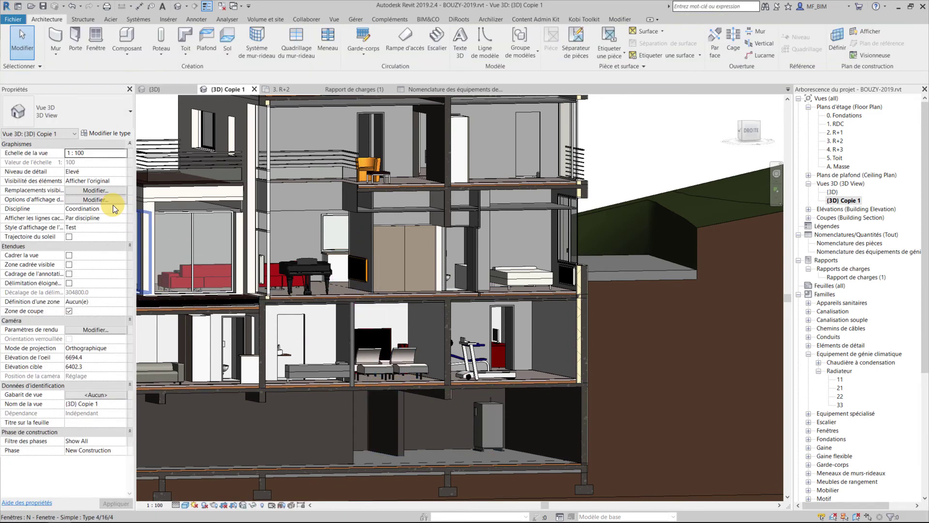
{"action": "left_click", "coordinate": [124, 210]}
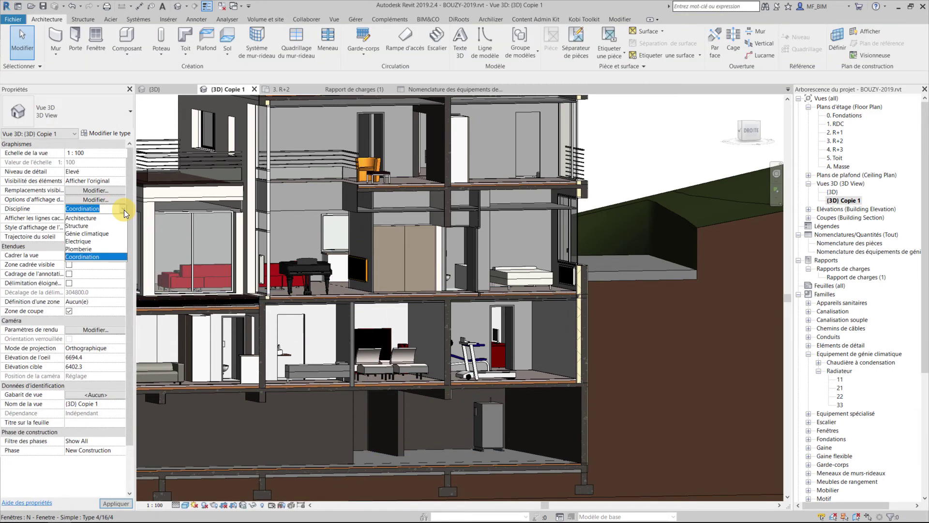
{"action": "left_click", "coordinate": [102, 234]}
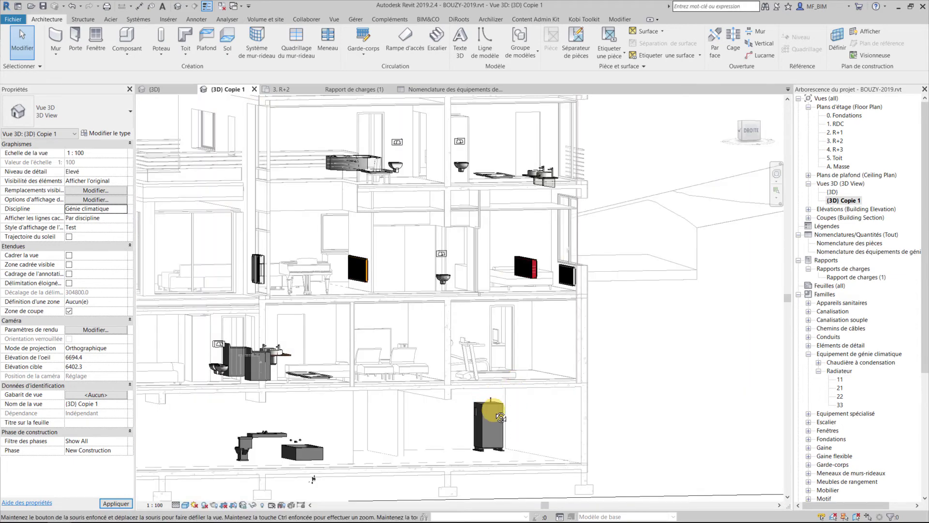
{"action": "middle_click_drag", "start_coordinate": [513, 407], "coordinate": [517, 433], "text": "shift"}
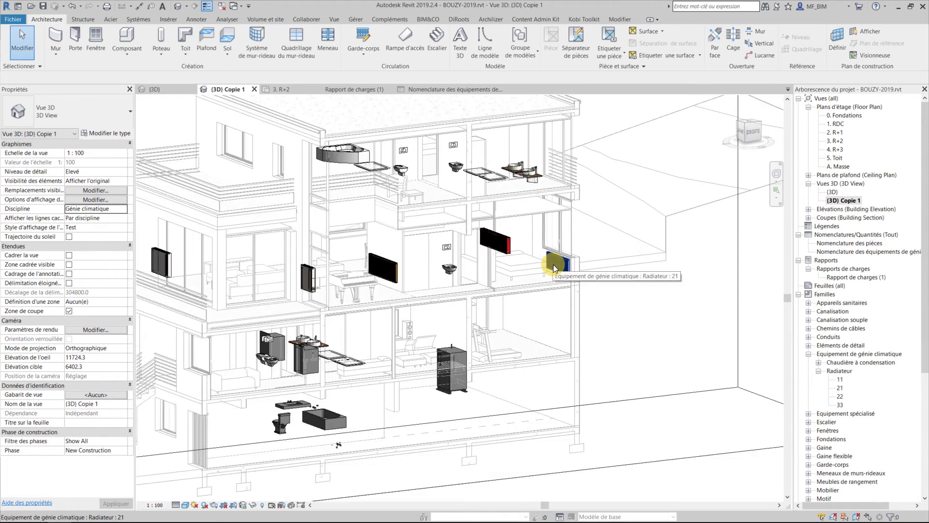
Create the Hydronic Supply 1 piping system from the bedroom radiator's Connecteur 1, then edit it.
{"action": "left_click", "coordinate": [554, 265]}
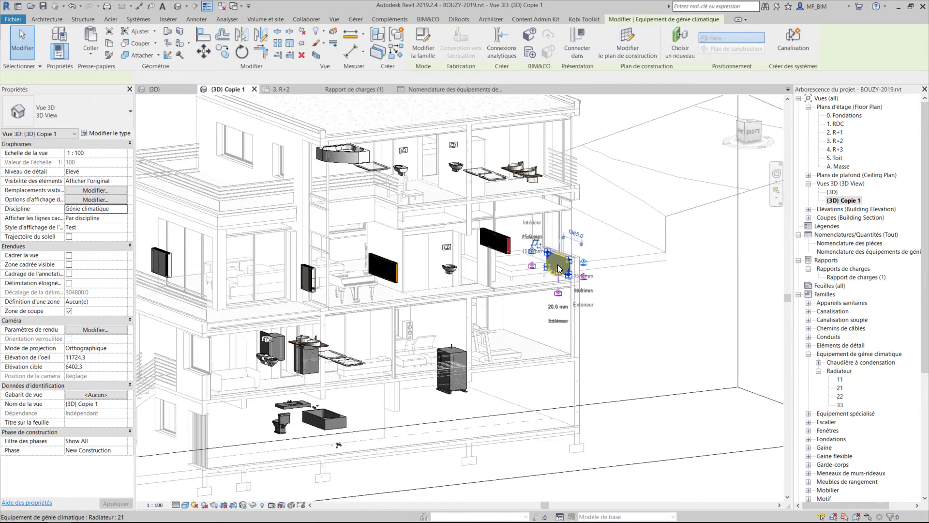
{"action": "left_click", "coordinate": [797, 39]}
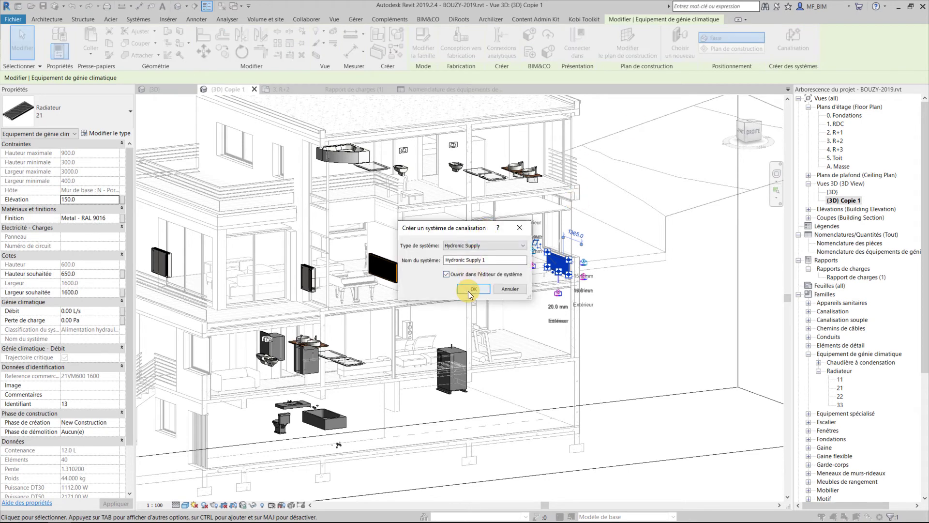
{"action": "left_click", "coordinate": [469, 290]}
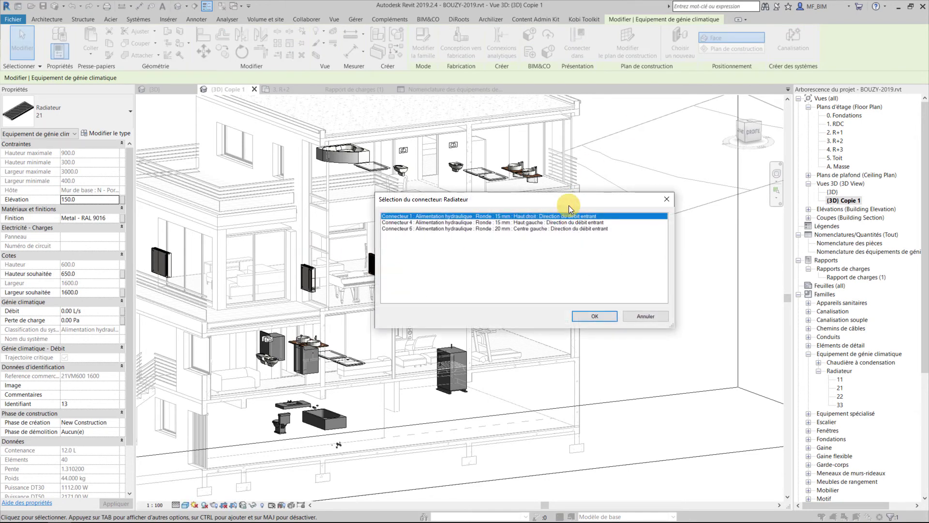
{"action": "left_click", "coordinate": [596, 315]}
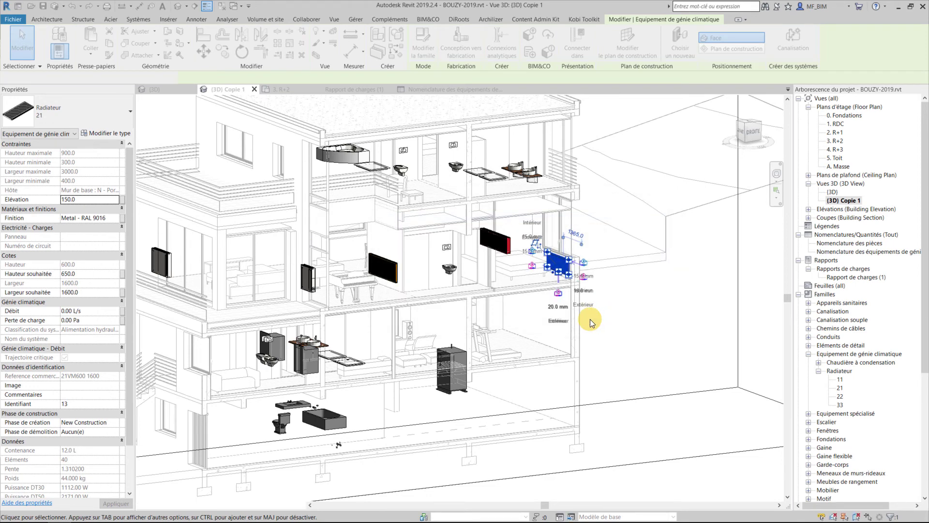
{"action": "left_click", "coordinate": [550, 262]}
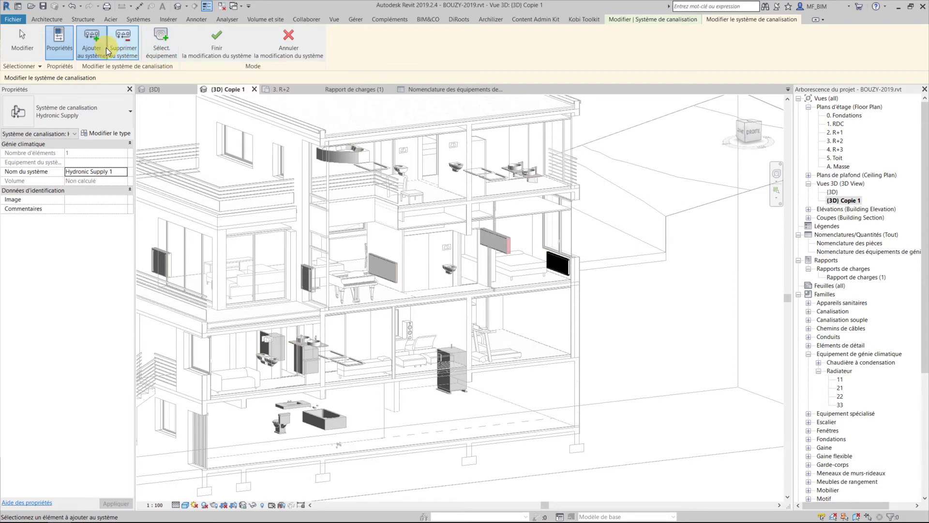
Add four more radiators to Hydronic Supply 1 through their supply connectors.
{"action": "left_click", "coordinate": [390, 268]}
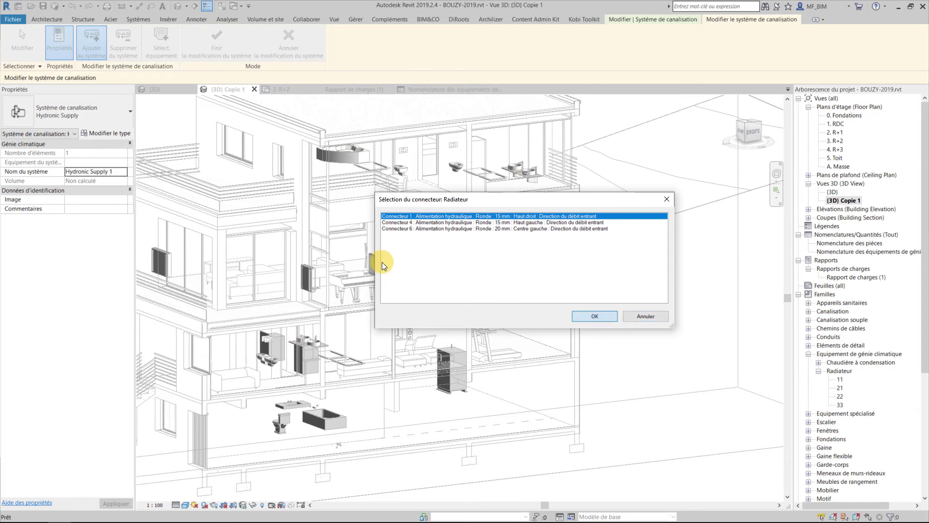
{"action": "key", "text": "Escape"}
{"action": "left_click", "coordinate": [378, 257]}
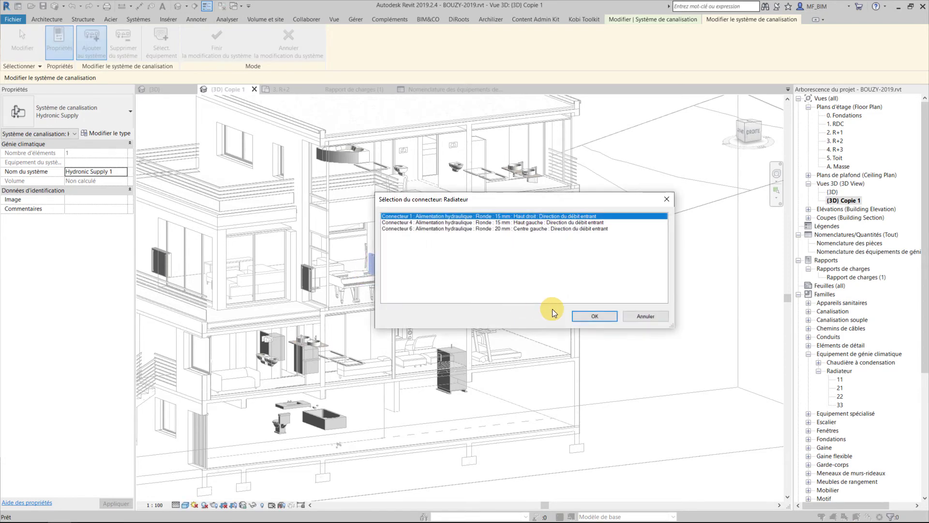
{"action": "key", "text": "Escape"}
{"action": "left_click", "coordinate": [313, 274]}
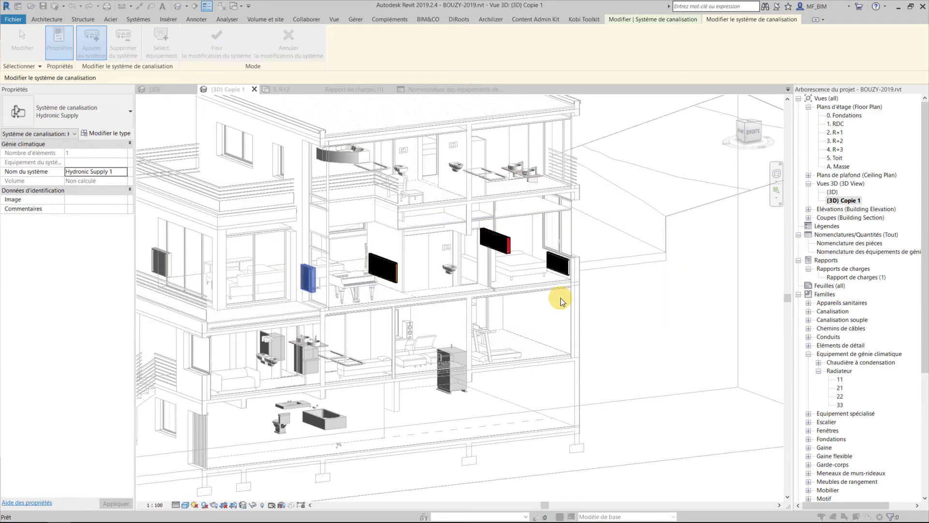
{"action": "key", "text": "Escape"}
{"action": "left_click", "coordinate": [160, 259]}
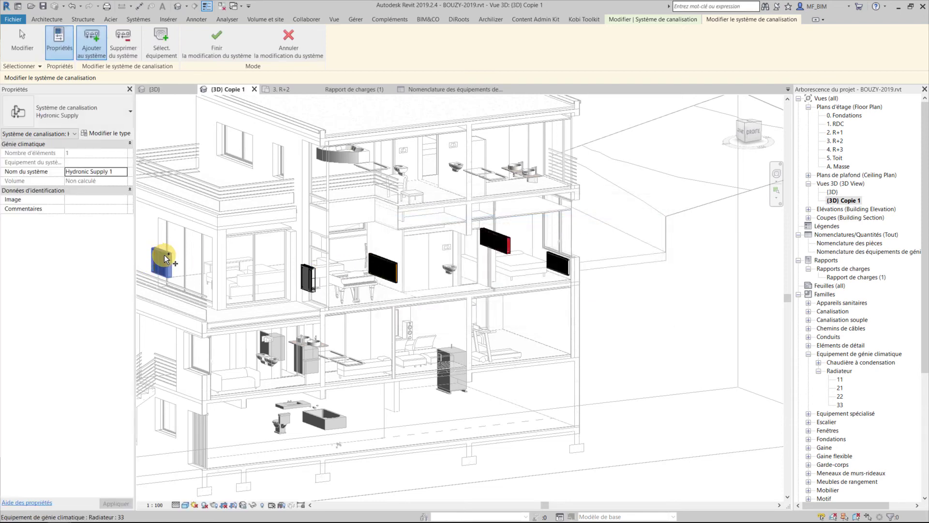
{"action": "left_click", "coordinate": [589, 315]}
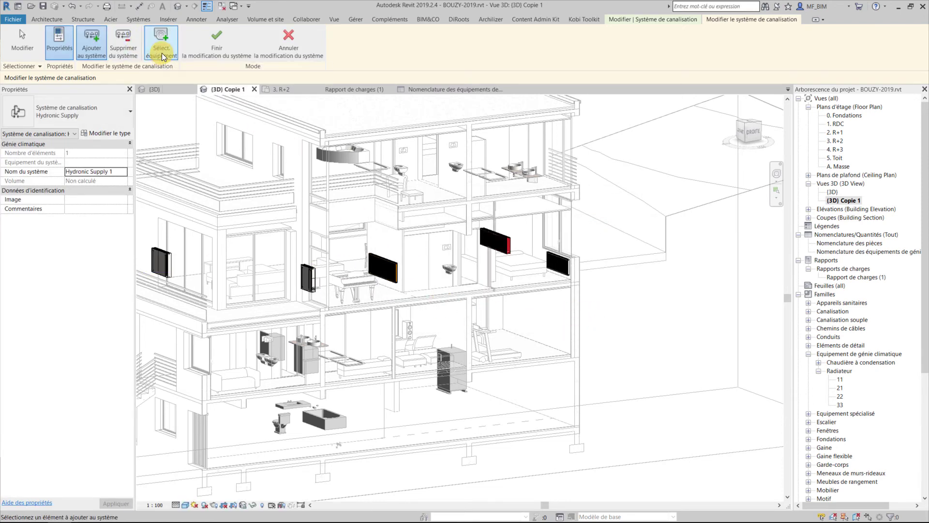
Set the 145 kW condensing boiler as the system equipment and finish editing.
{"action": "left_click", "coordinate": [161, 54]}
{"action": "left_click", "coordinate": [454, 391]}
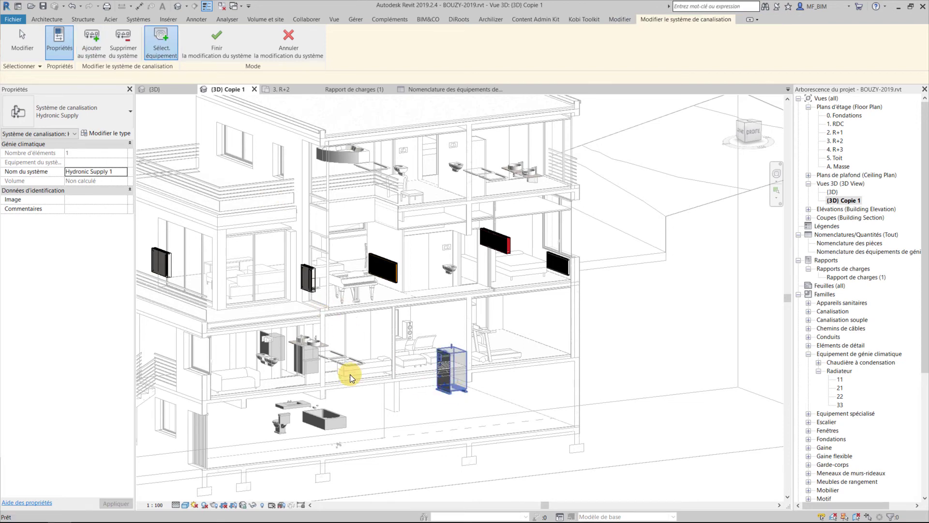
{"action": "left_click", "coordinate": [215, 46]}
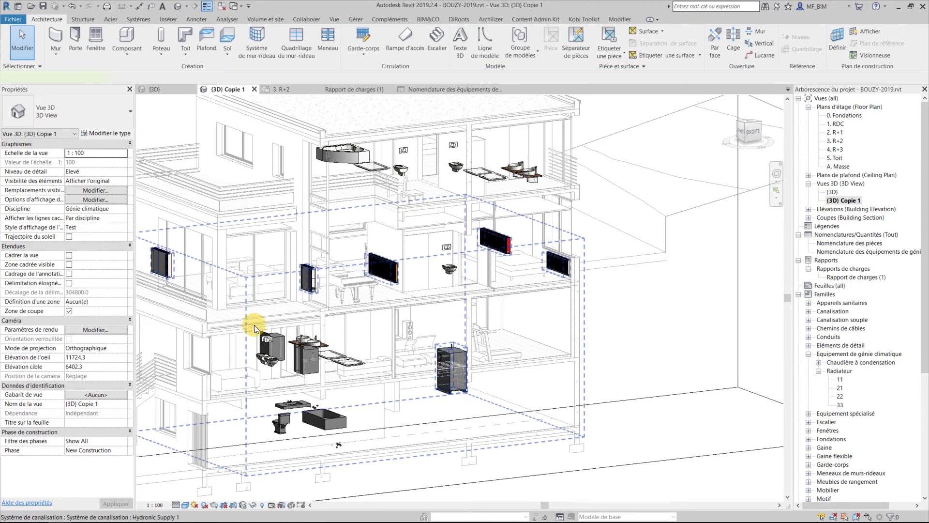
Generate a pipe layout for Hydronic Supply 1, review the Réseau solutions, and finish it.
{"action": "left_click", "coordinate": [245, 344]}
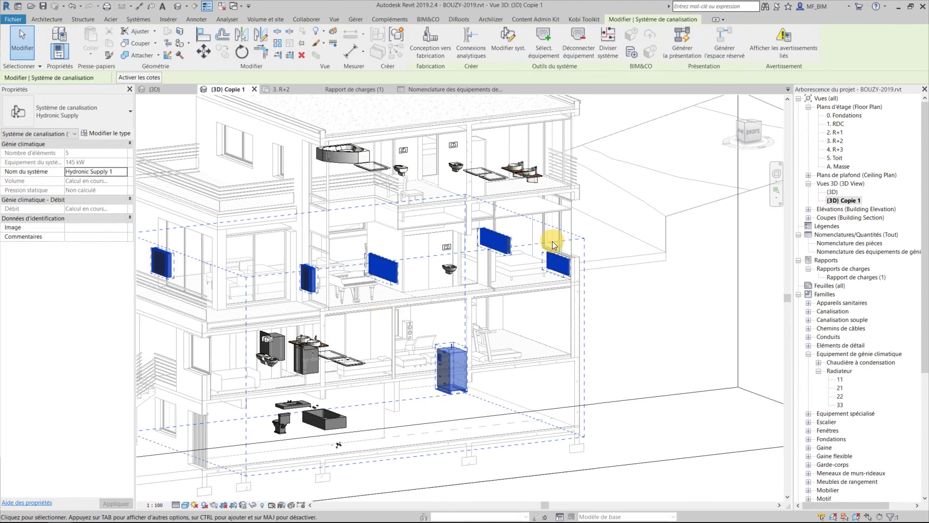
{"action": "left_click", "coordinate": [659, 55]}
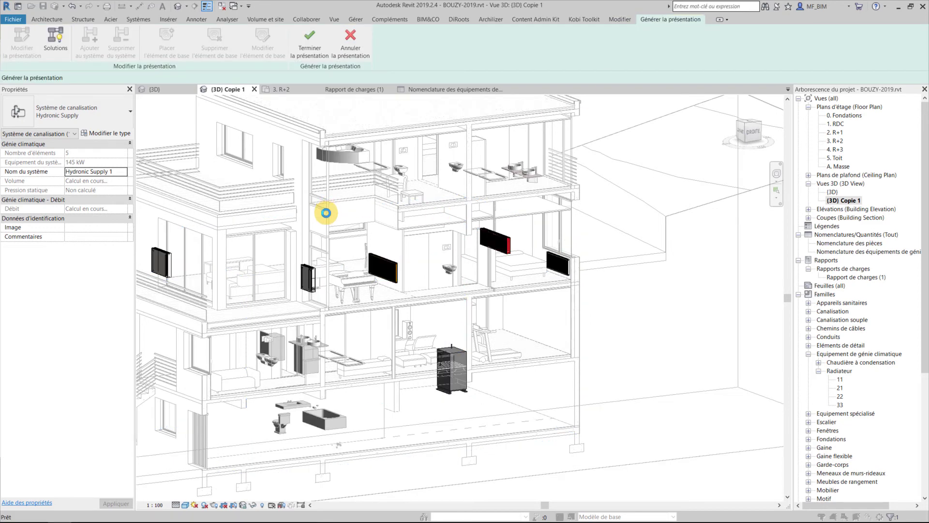
{"action": "left_click", "coordinate": [55, 41]}
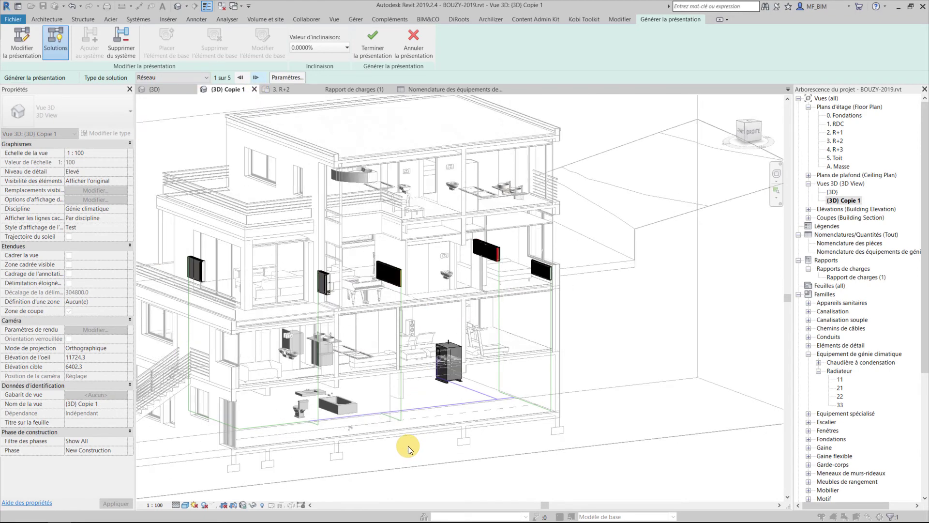
{"action": "middle_click_drag", "start_coordinate": [441, 437], "coordinate": [446, 451], "text": "shift"}
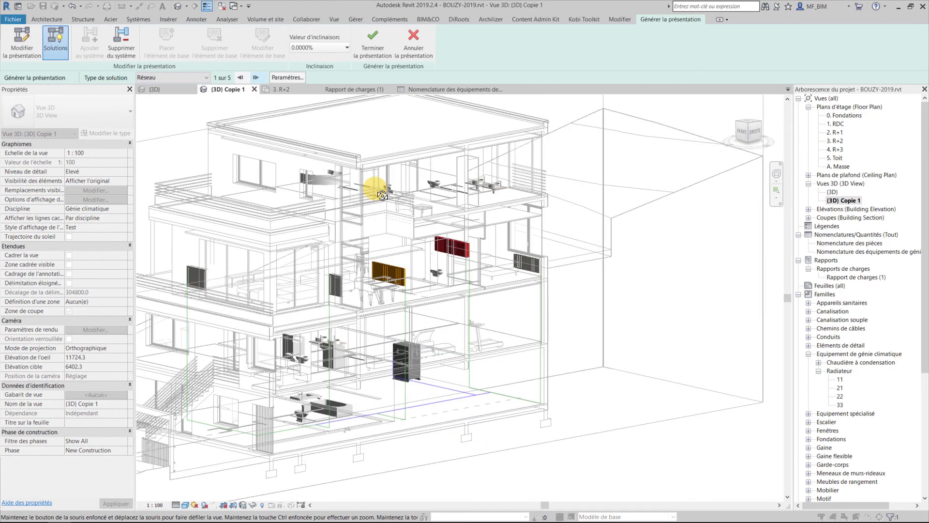
{"action": "left_click", "coordinate": [372, 45]}
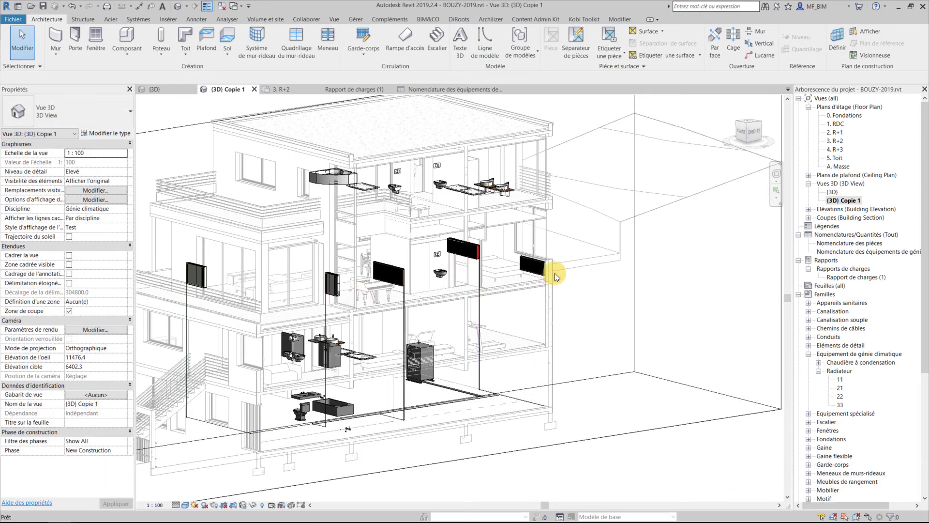
Select radiator 33 and two other upper-floor radiators together to assign them a flow of 10.
{"action": "middle_click_drag", "start_coordinate": [554, 274], "coordinate": [286, 269], "text": "shift"}
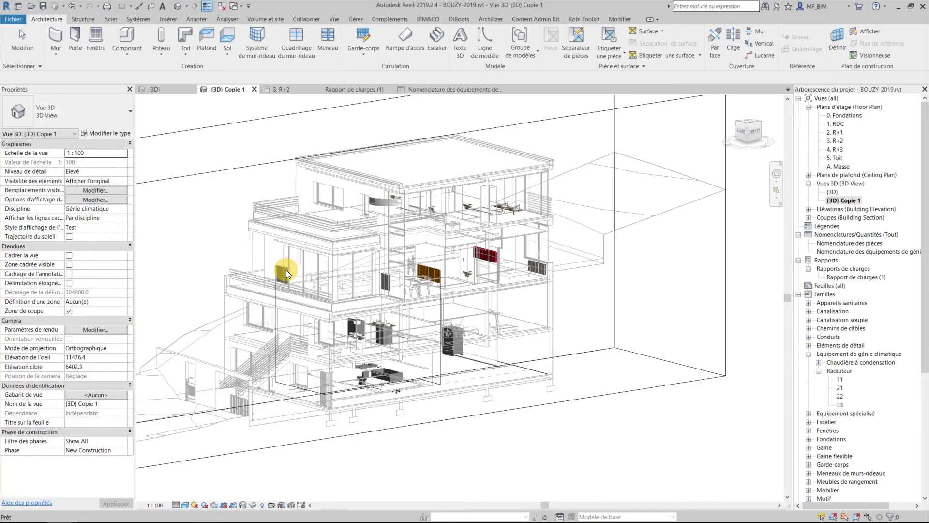
{"action": "left_click", "coordinate": [429, 271]}
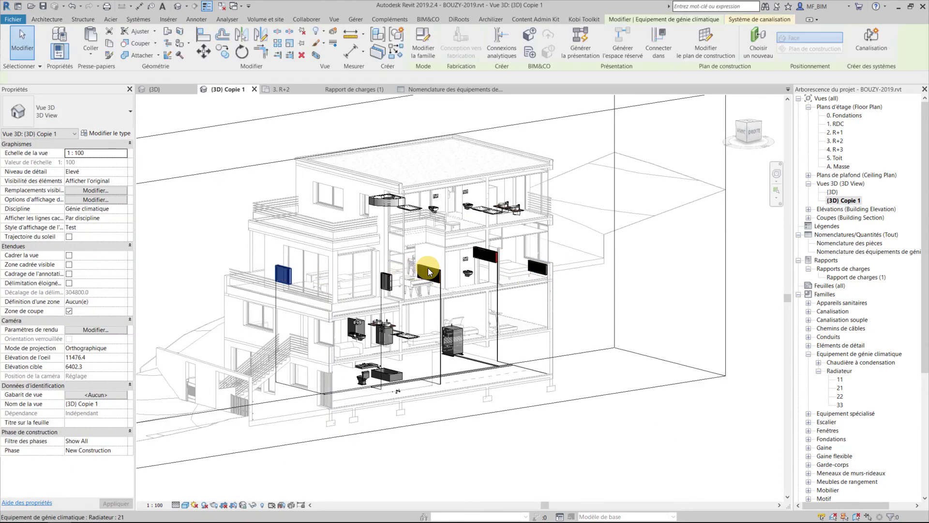
{"action": "left_click", "coordinate": [429, 270], "text": "ctrl"}
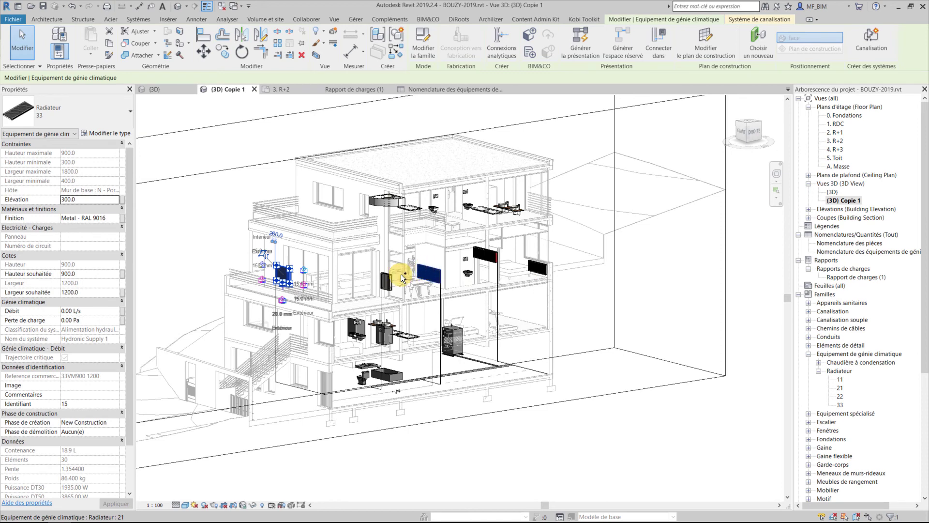
{"action": "left_click", "coordinate": [390, 280], "text": "ctrl"}
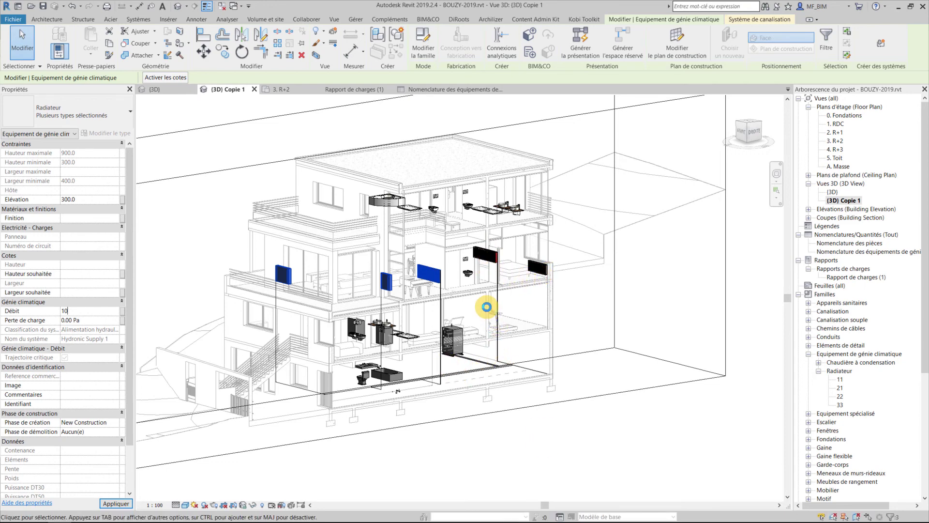
Set radiator 33's flow (Débit) to 5 L/s.
{"action": "scroll", "coordinate": [488, 257], "scroll_direction": "up", "scroll_amount": 4}
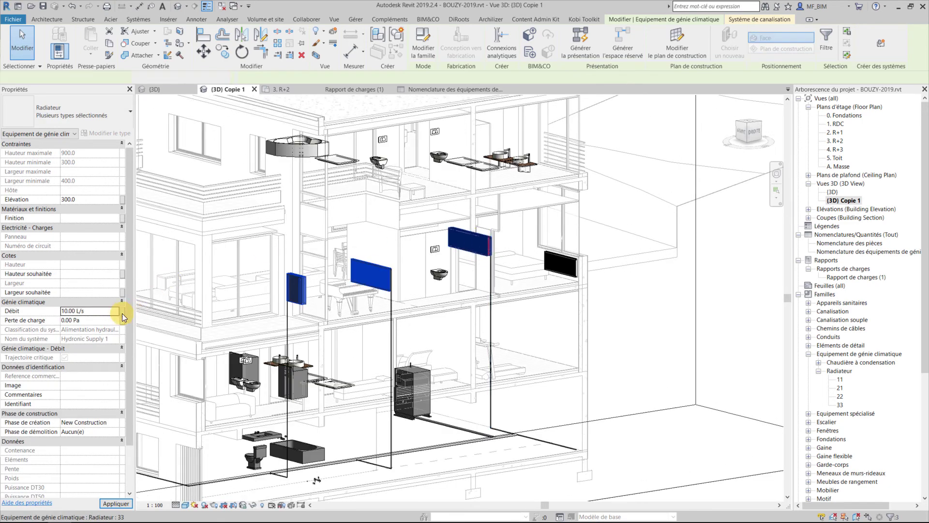
{"action": "key", "text": "ctrl+z"}
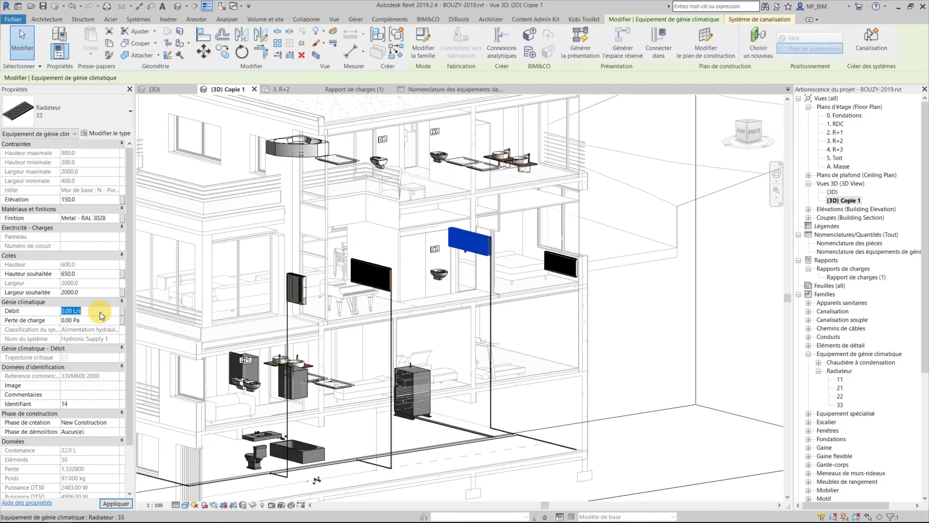
{"action": "type", "text": "5"}
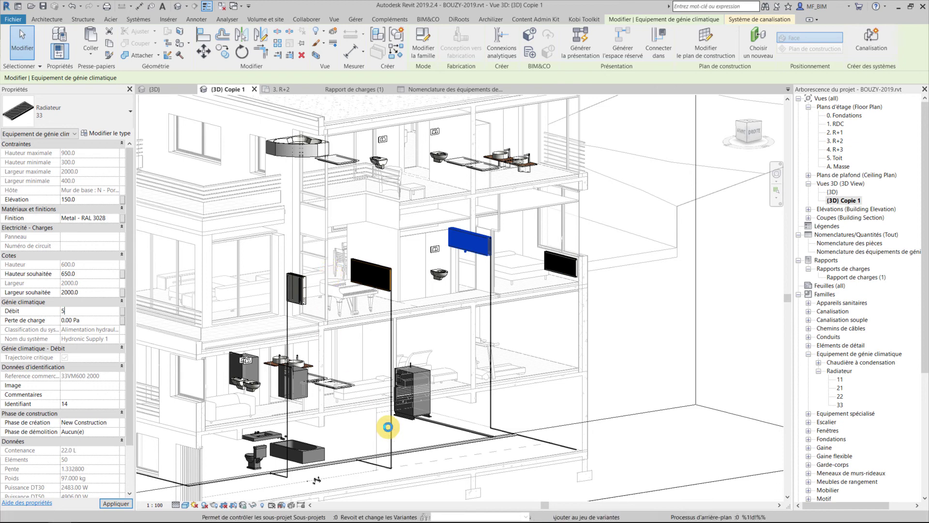
{"action": "key", "text": "Return"}
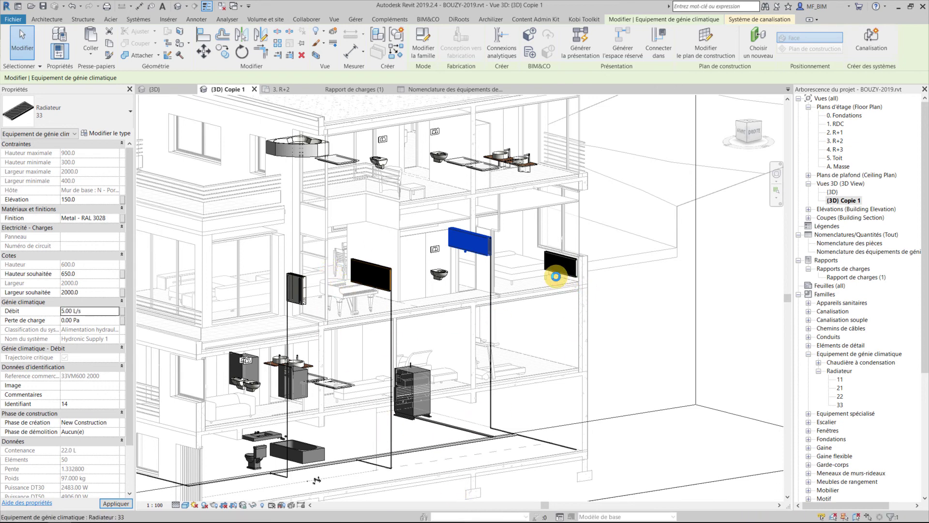
Give radiator 21 a flow of 15 L/s, then select the 15 mm vertical supply pipe.
{"action": "left_click", "coordinate": [555, 276]}
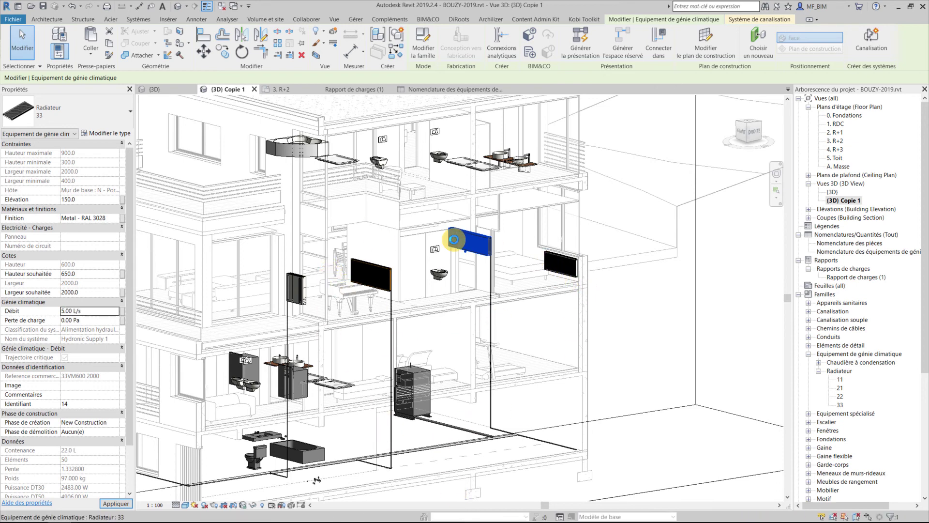
{"action": "left_click", "coordinate": [550, 261]}
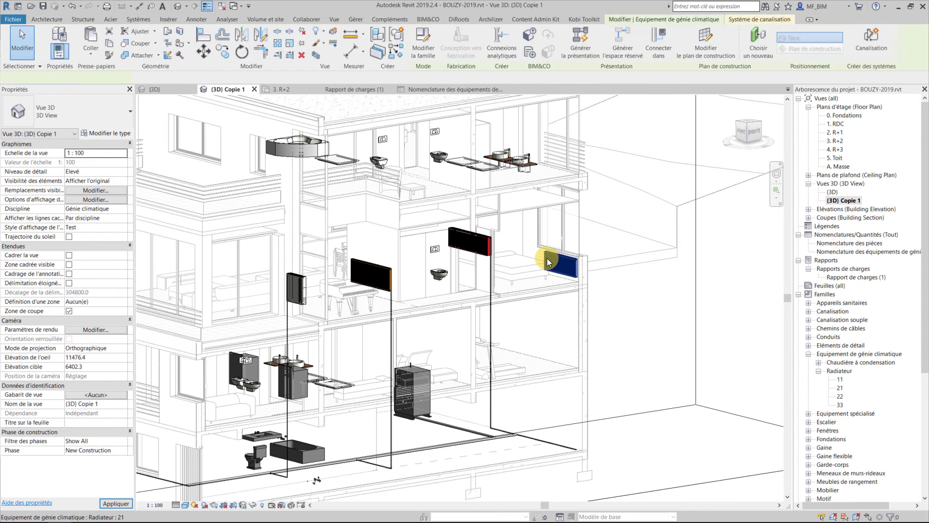
{"action": "left_click", "coordinate": [95, 313]}
{"action": "type", "text": "15"}
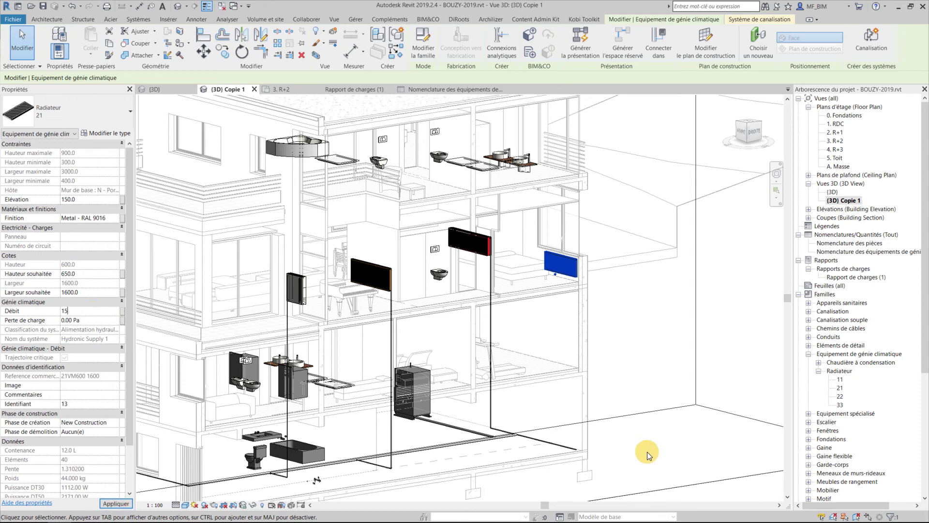
{"action": "left_click", "coordinate": [208, 378]}
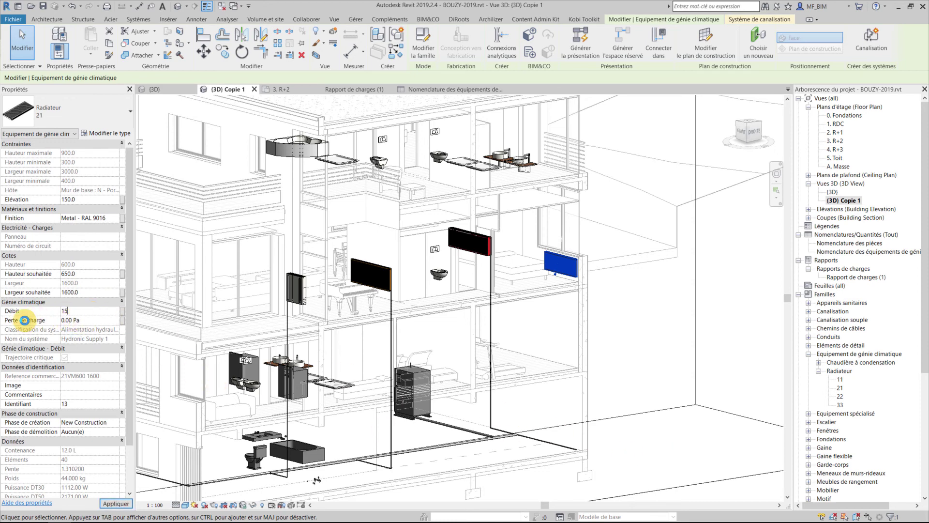
{"action": "left_click", "coordinate": [132, 325]}
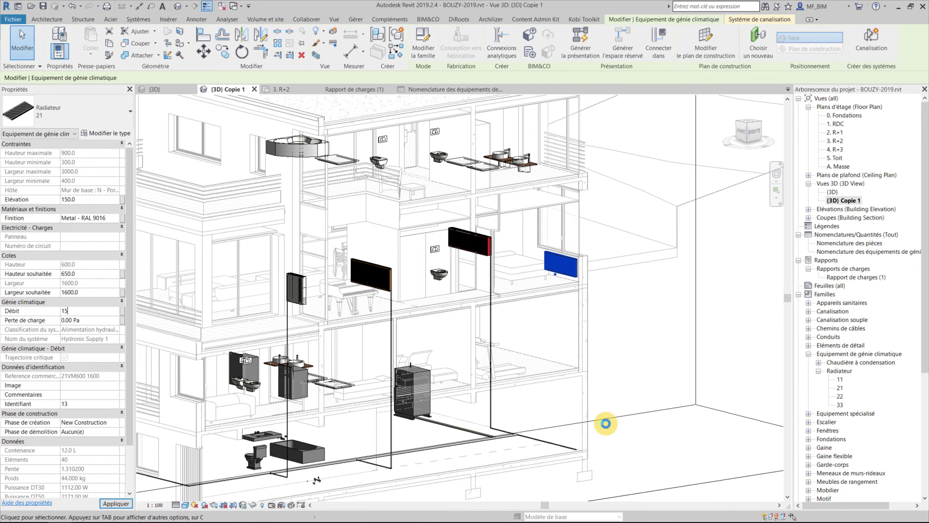
{"action": "left_click", "coordinate": [492, 334]}
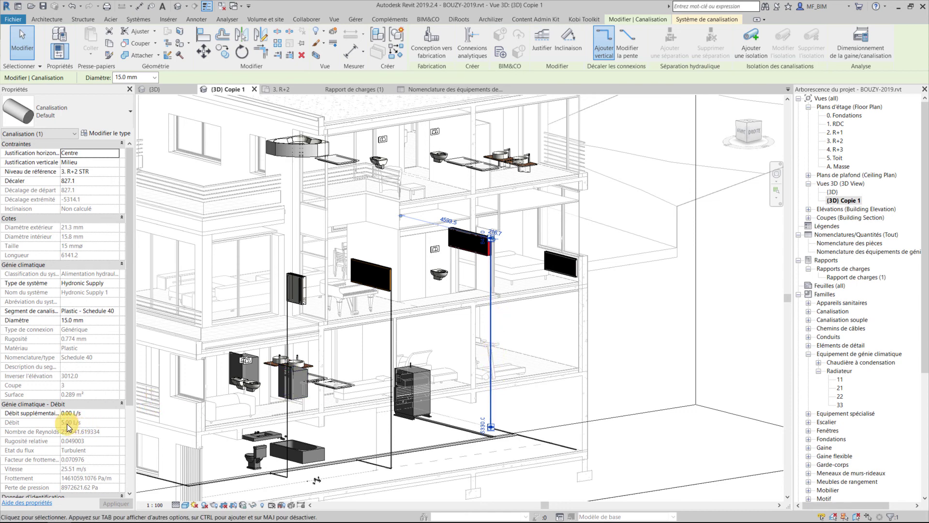
{"action": "left_click", "coordinate": [472, 246]}
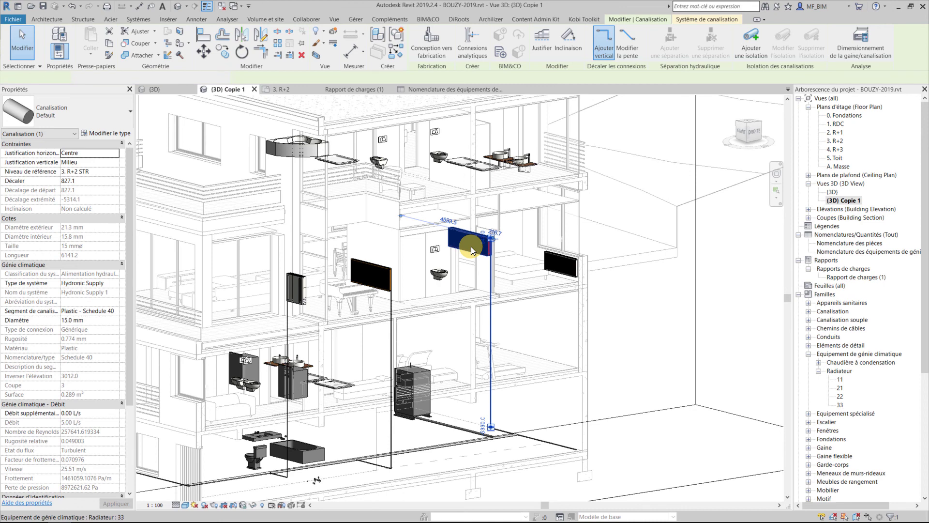
{"action": "left_click", "coordinate": [235, 319]}
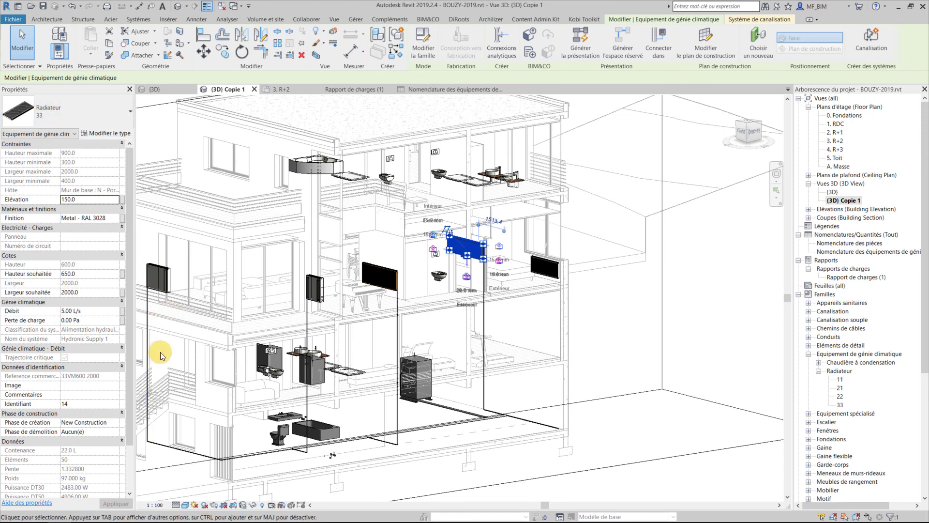
{"action": "scroll", "coordinate": [554, 308], "scroll_direction": "down", "scroll_amount": 3}
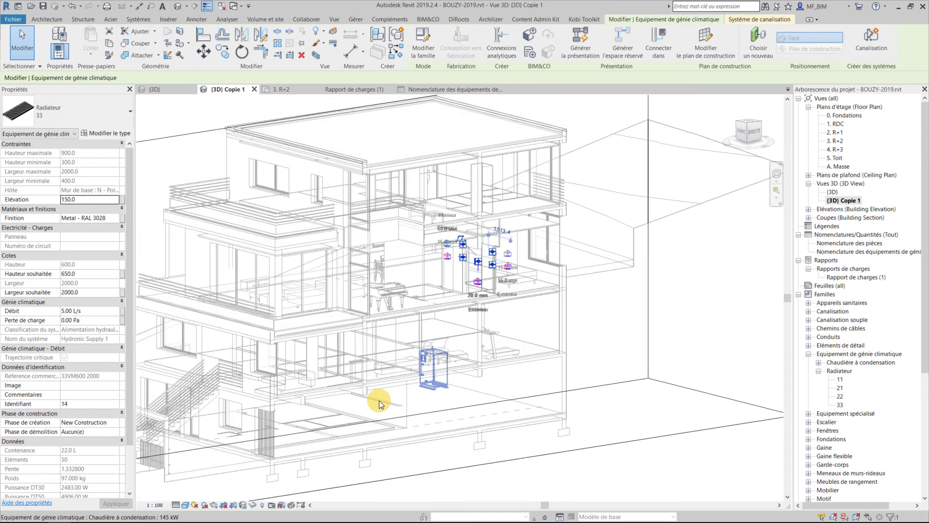
{"action": "middle_click_drag", "start_coordinate": [377, 403], "coordinate": [383, 406], "text": "shift"}
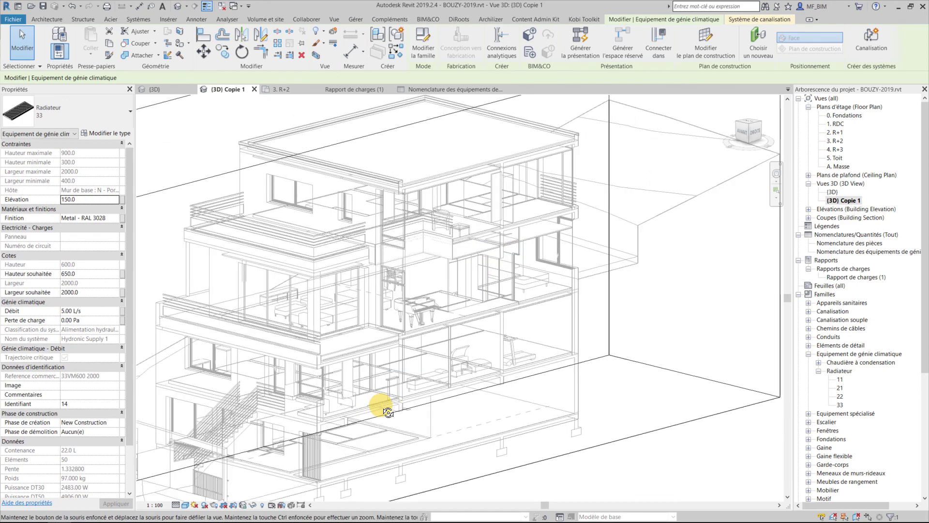
{"action": "left_click", "coordinate": [384, 399]}
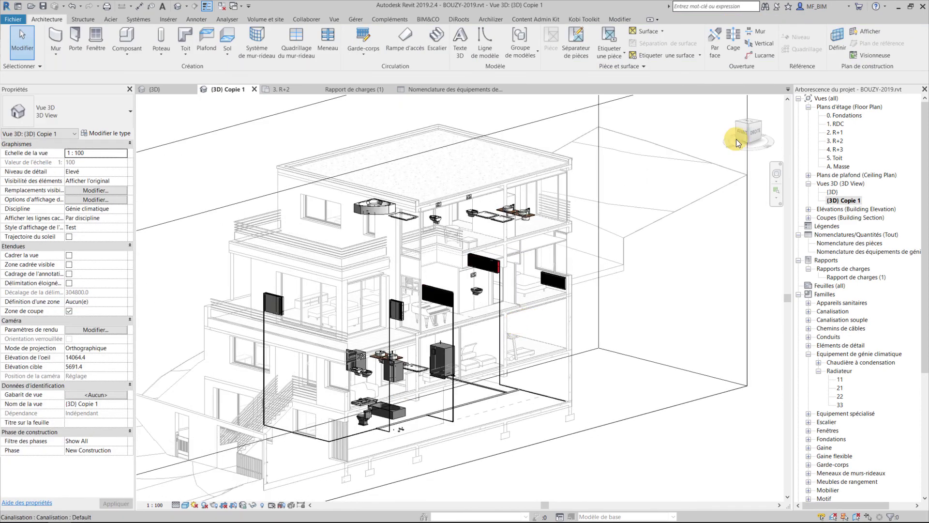
Open the 3. R+2 floor plan and zoom in on Espaces 3, 5 and 7.
{"action": "double_click", "coordinate": [838, 142]}
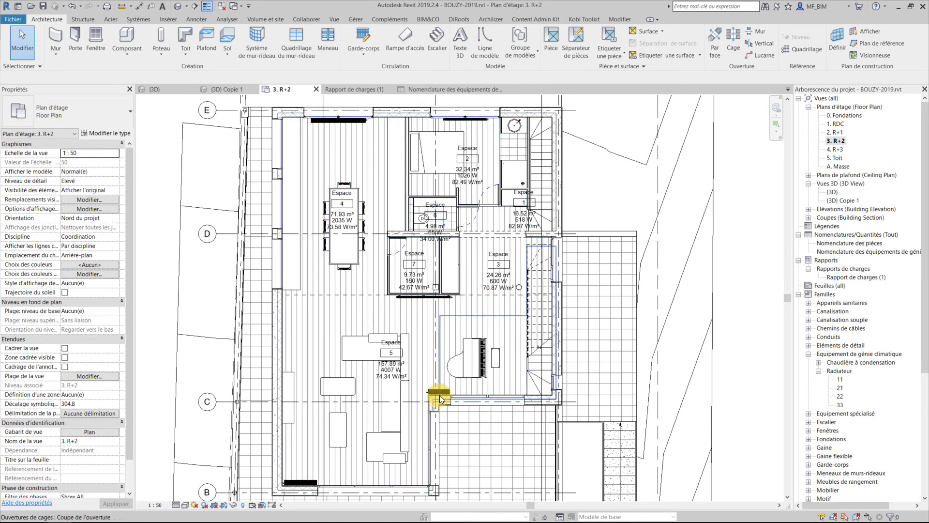
{"action": "scroll", "coordinate": [439, 395], "scroll_direction": "up", "scroll_amount": 2}
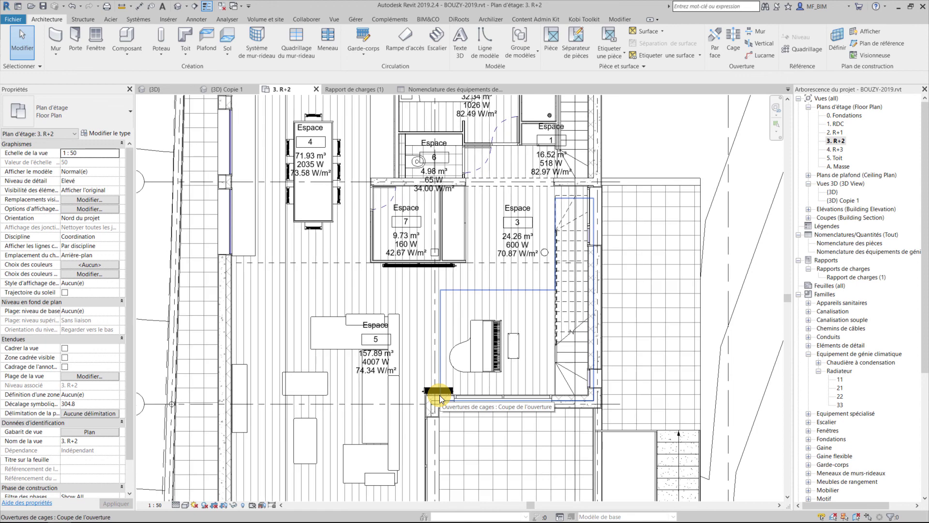